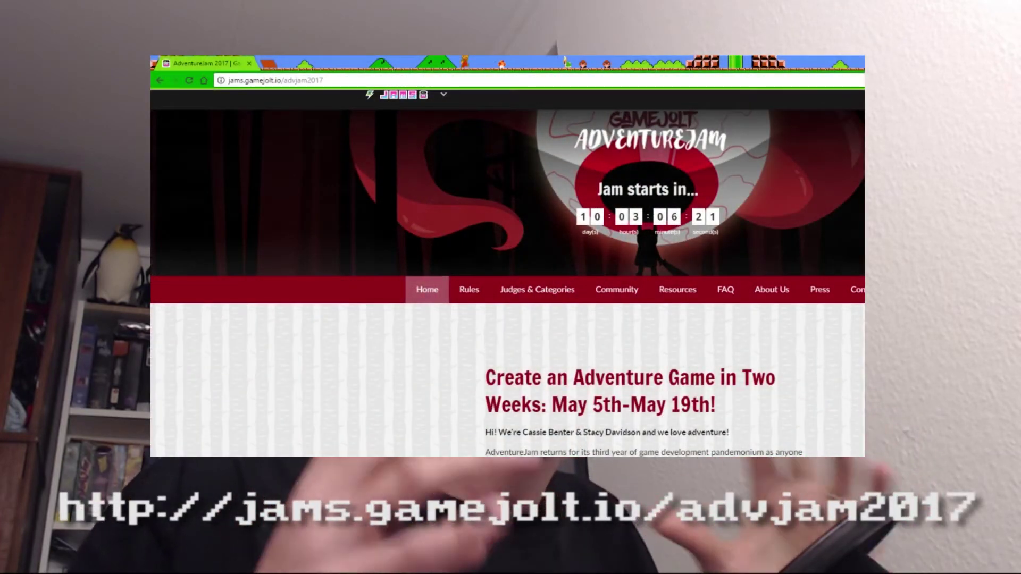
Read through the AdventureJam 2017 home page and its Judges & Categories page
scroll(508, 274, down, 6)
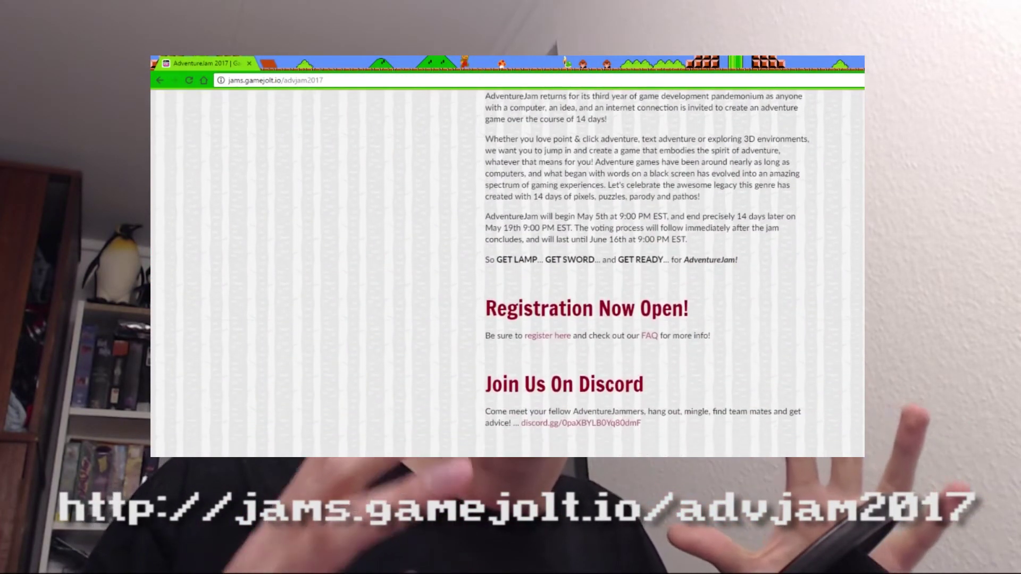
scroll(507, 273, down, 5)
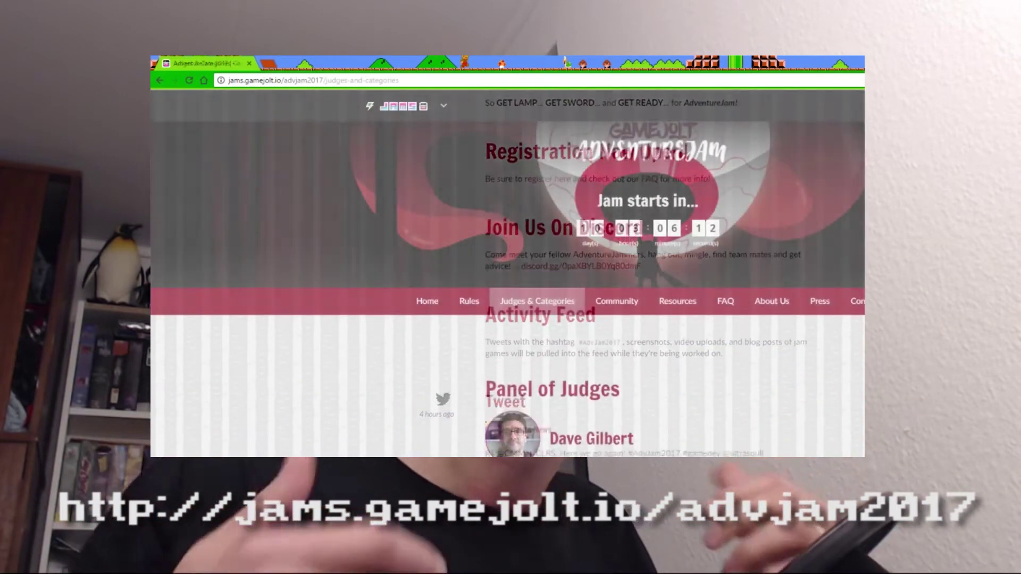
scroll(507, 273, down, 3)
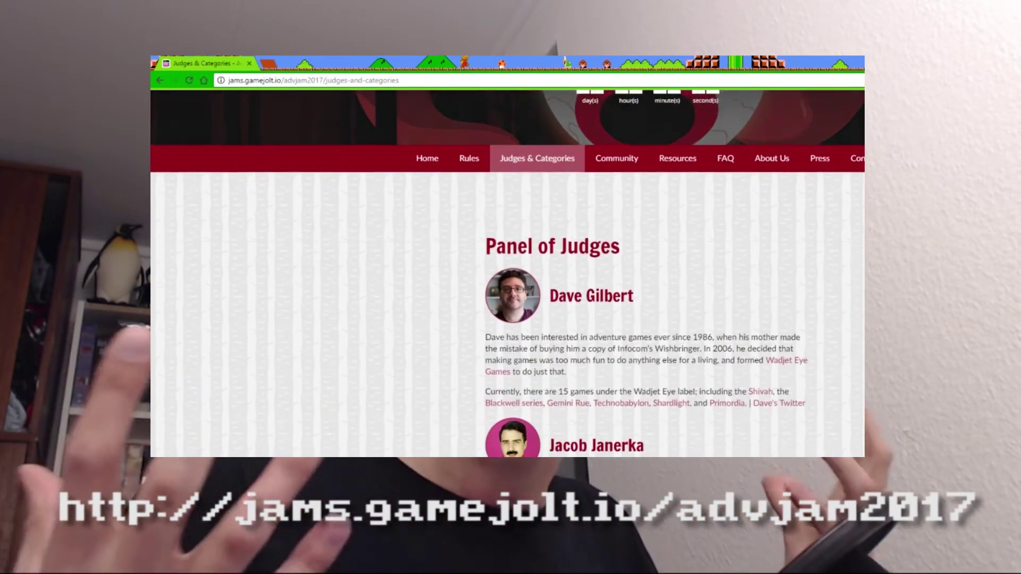
scroll(507, 273, down, 4)
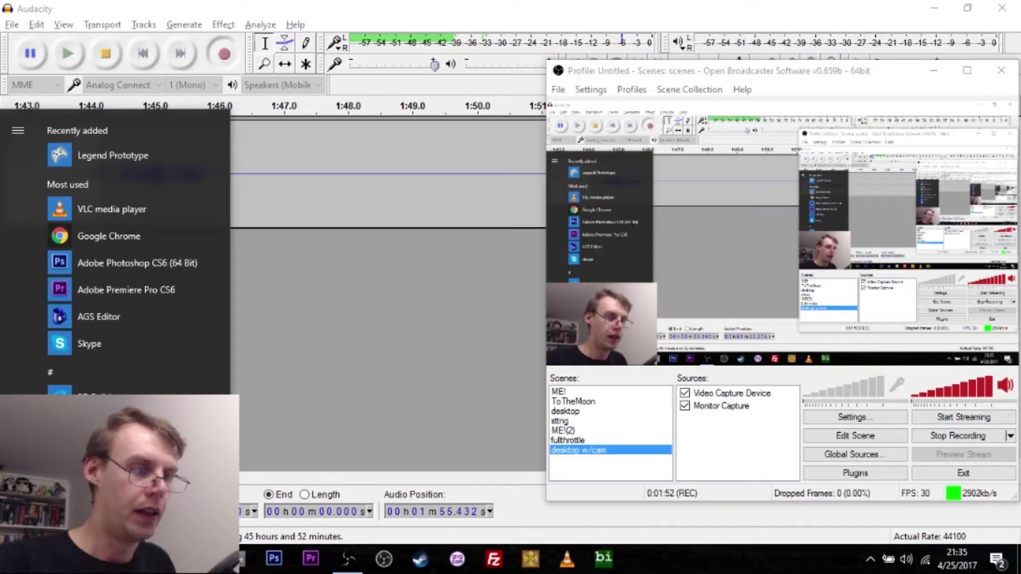
Launch the AGS Editor and start a new game through the wizard, choosing the LW_BASS template
click(82, 322)
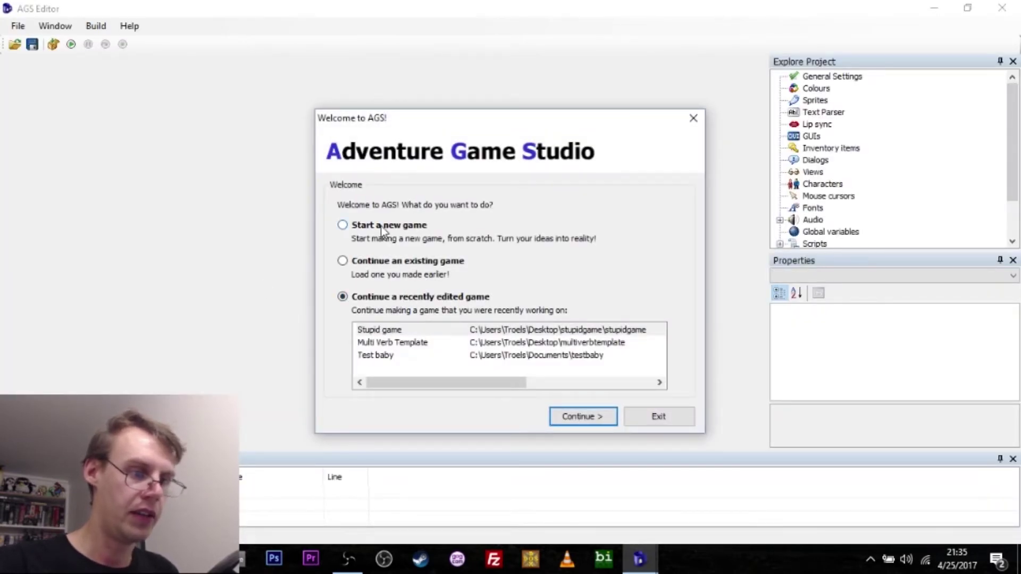
click(381, 228)
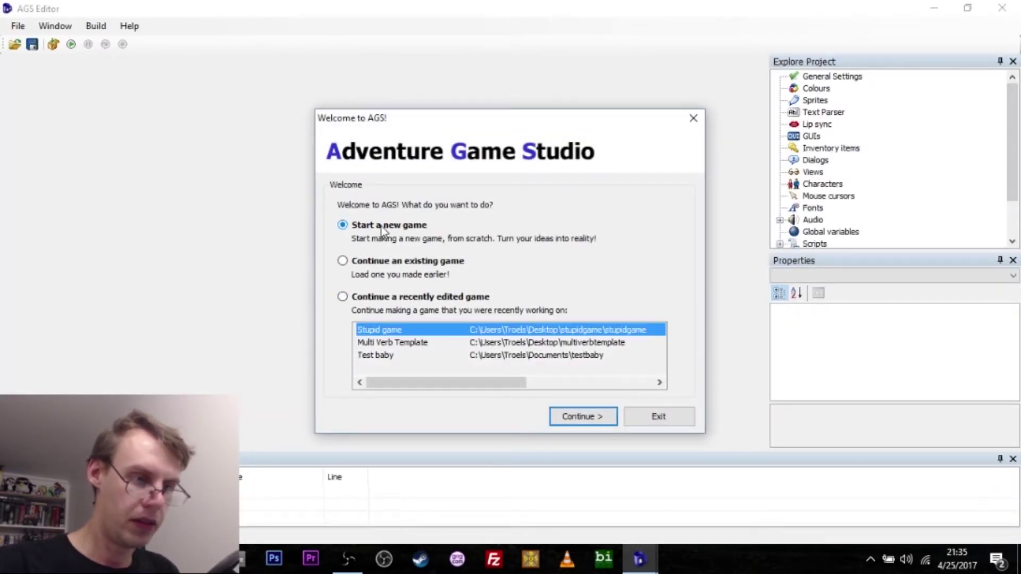
click(564, 417)
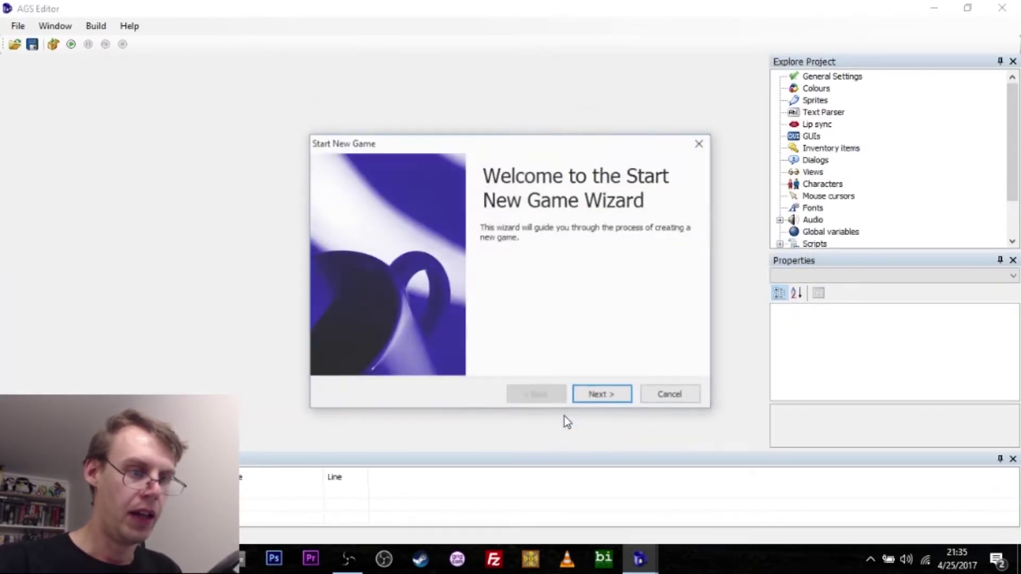
click(590, 396)
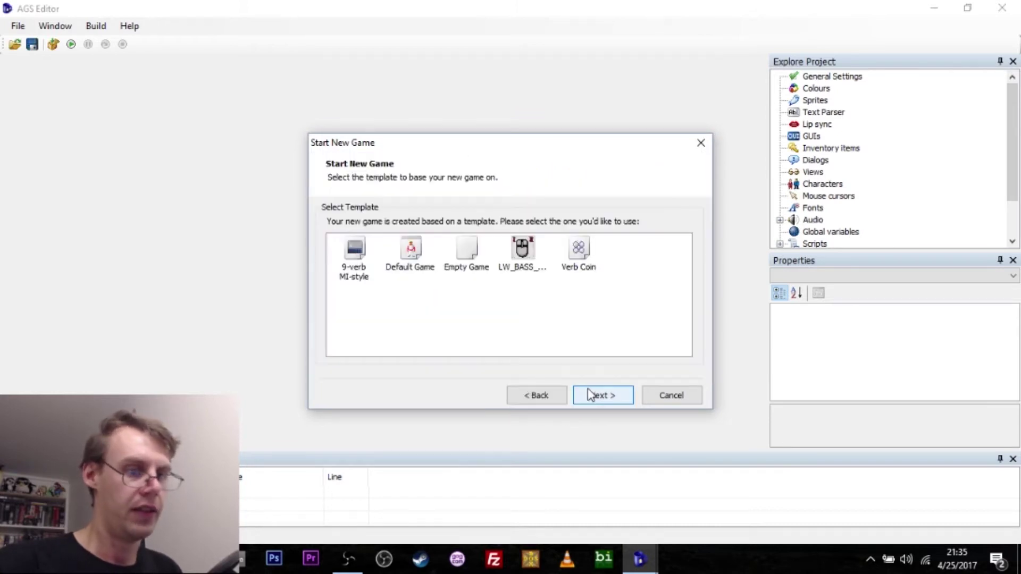
click(523, 268)
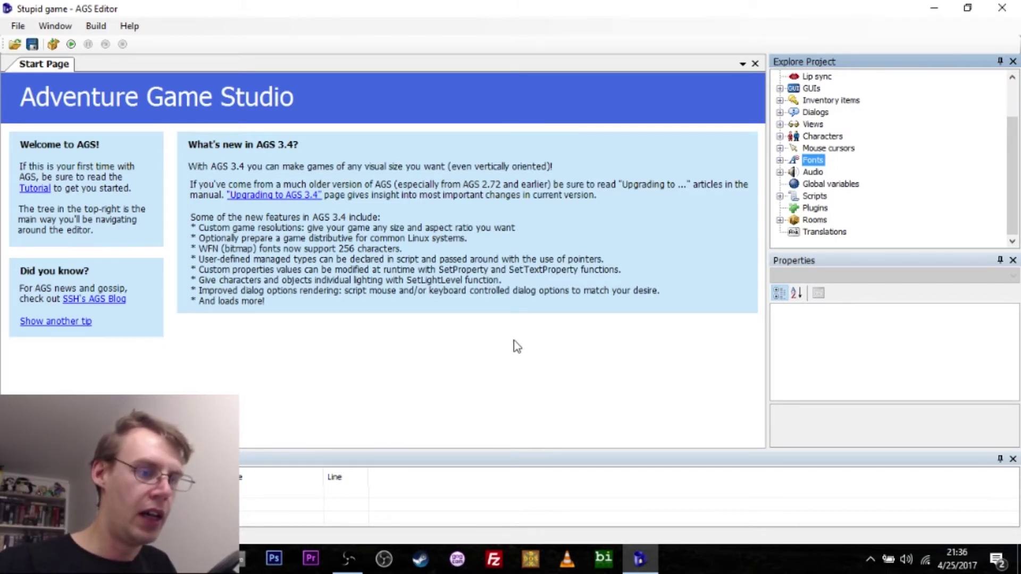
Test-run Stupid game, look at the door and try to open it
key(F5)
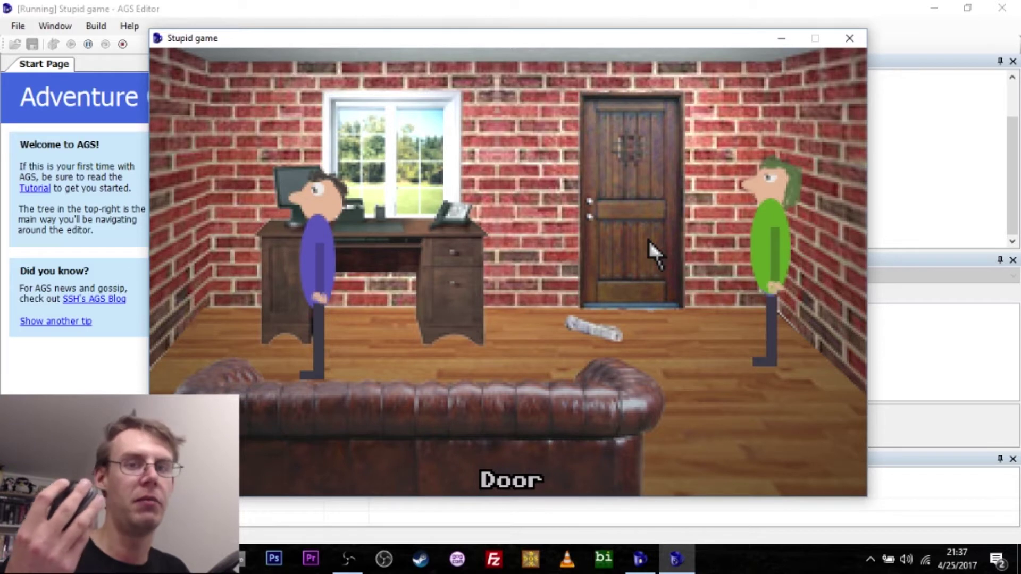
right_click(612, 213)
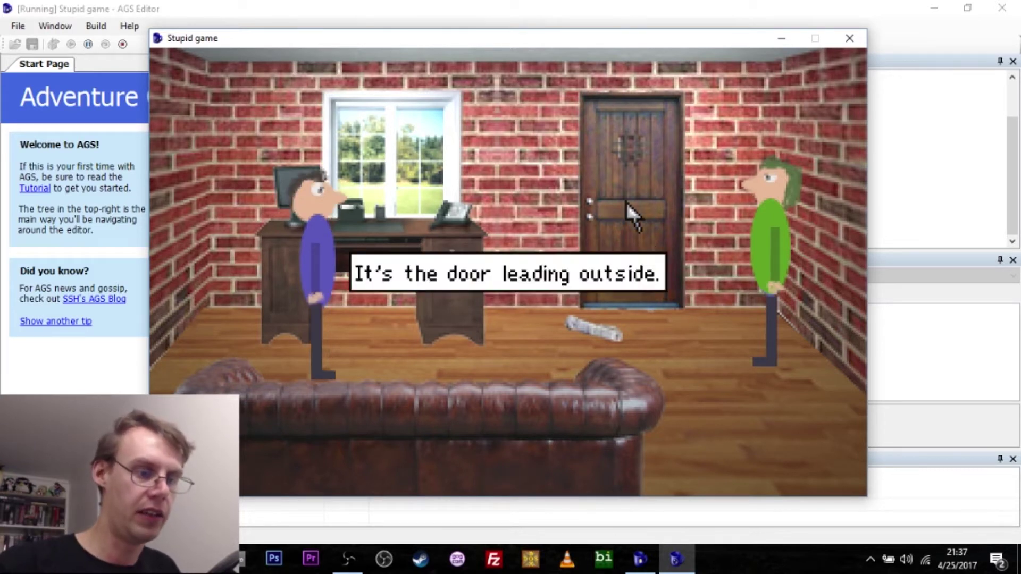
click(627, 199)
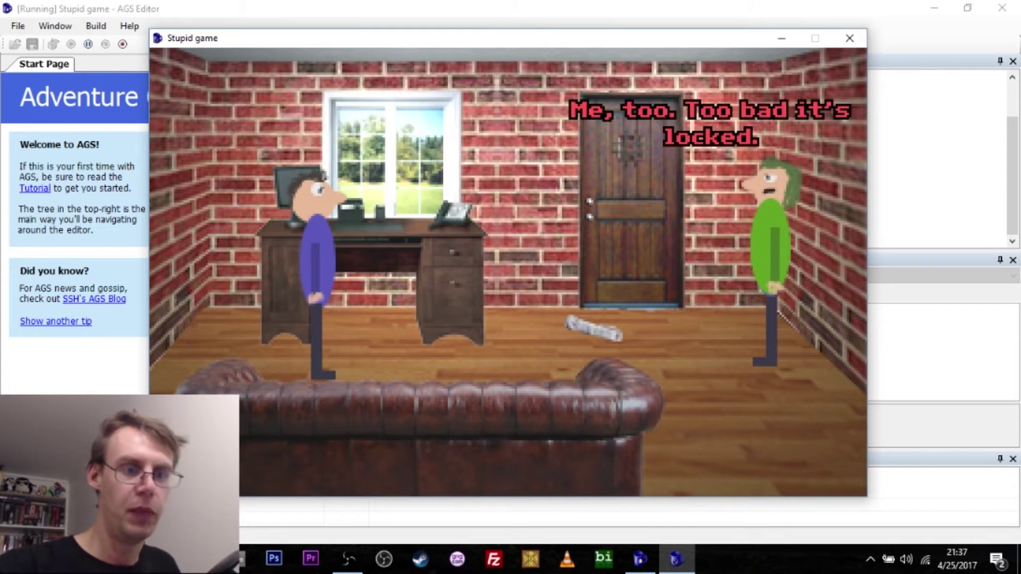
click(628, 209)
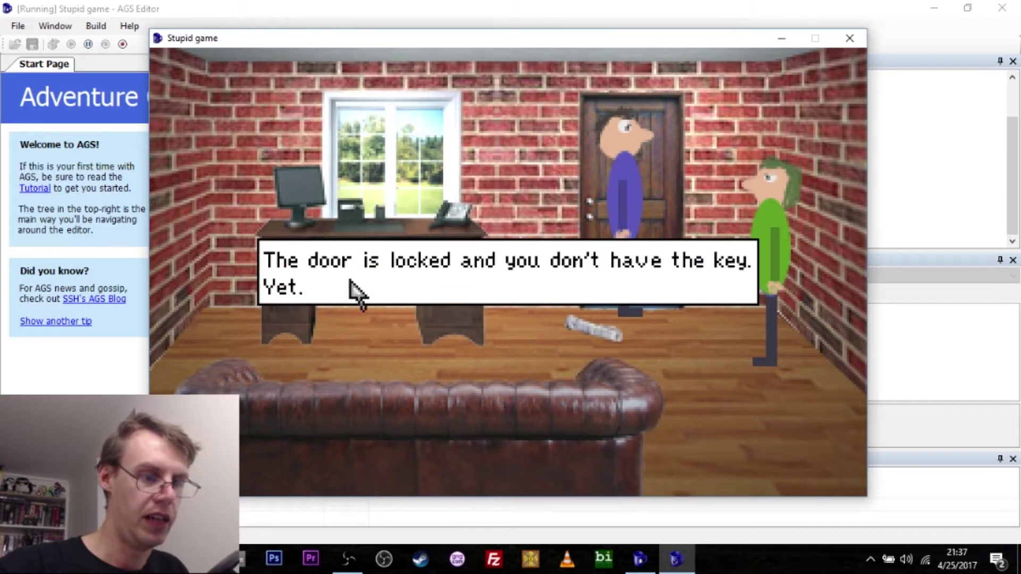
click(456, 290)
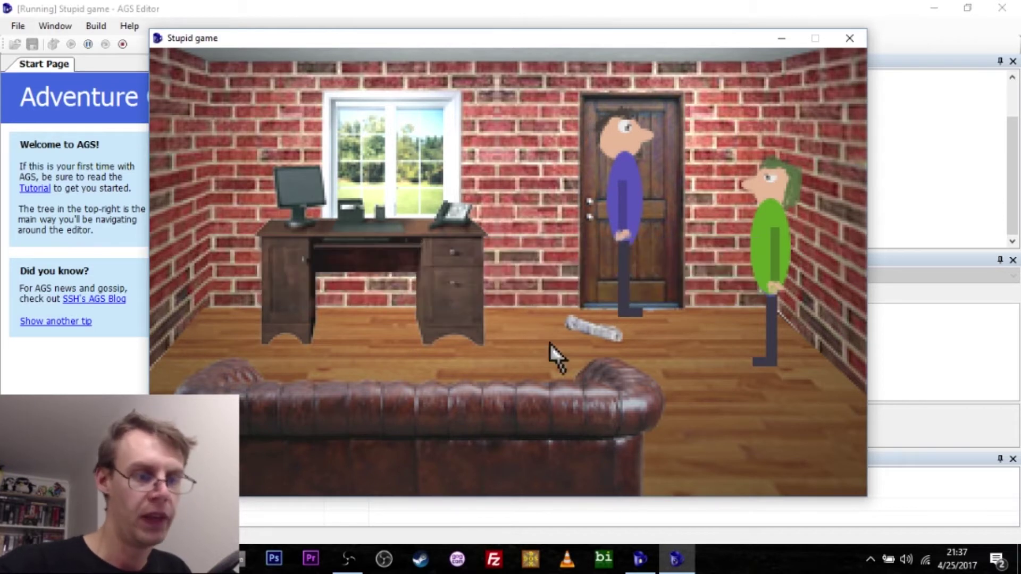
In the running game, pick up the newspaper from the floor and search the desk drawer for the sewing needle
click(583, 329)
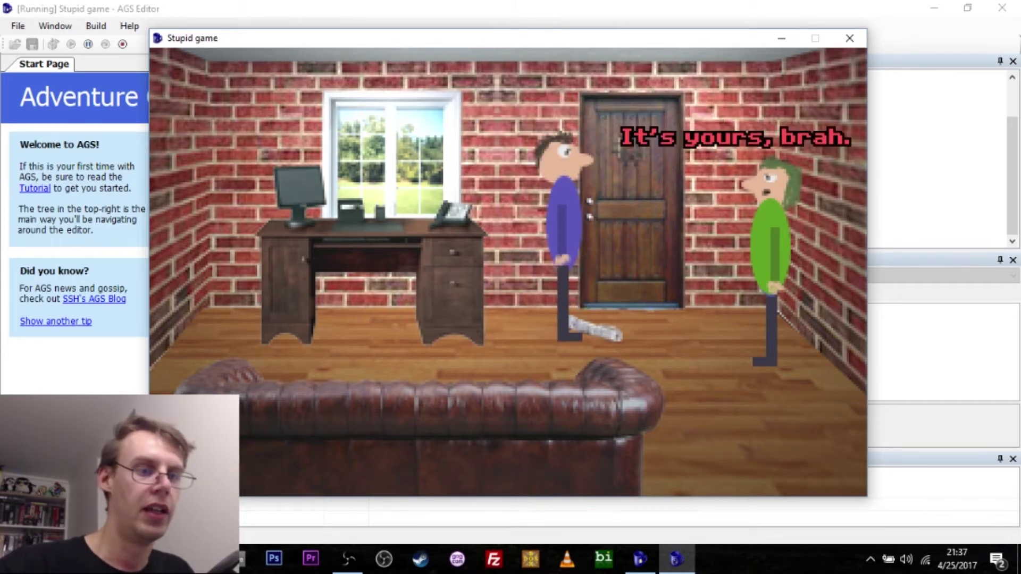
click(446, 253)
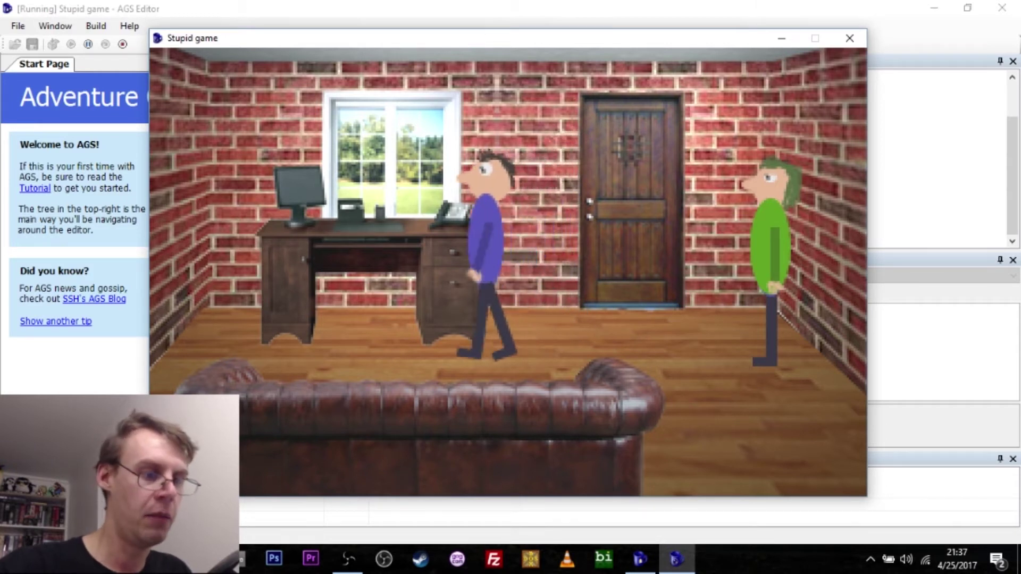
click(511, 324)
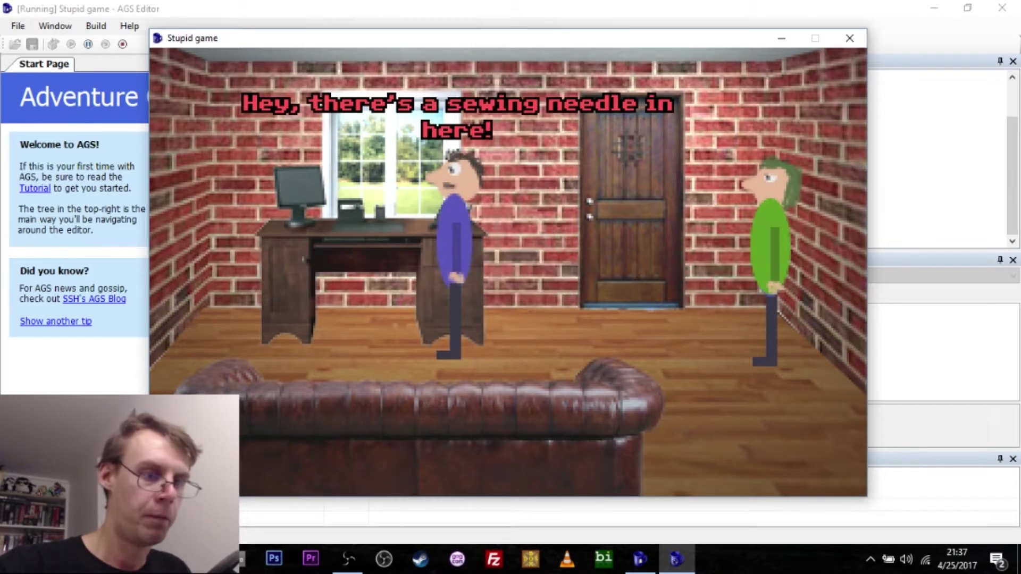
Use the newspaper and the sewing needle from the inventory on the locked door to retrieve the key
mouse_move(358, 50)
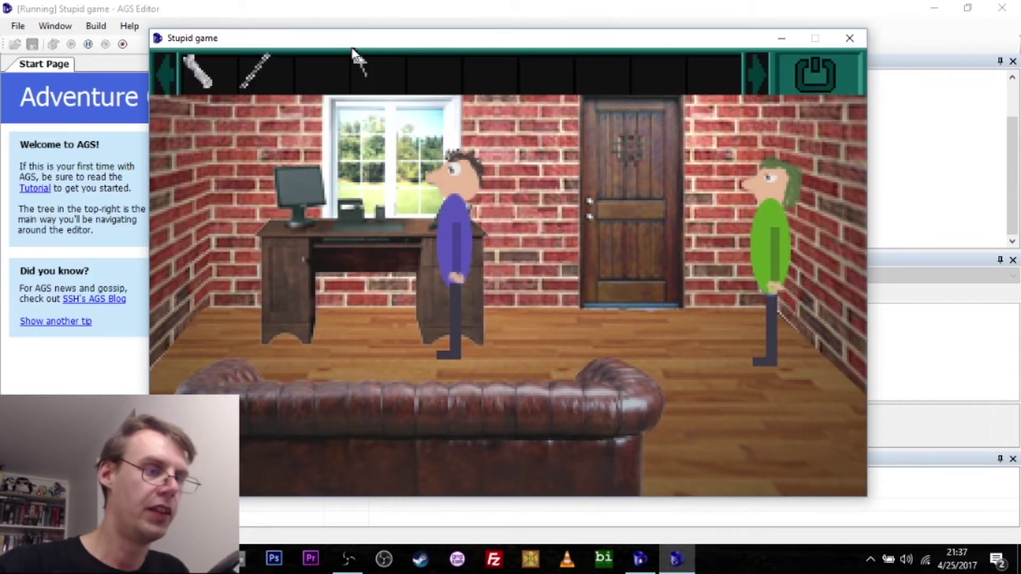
click(204, 80)
click(632, 223)
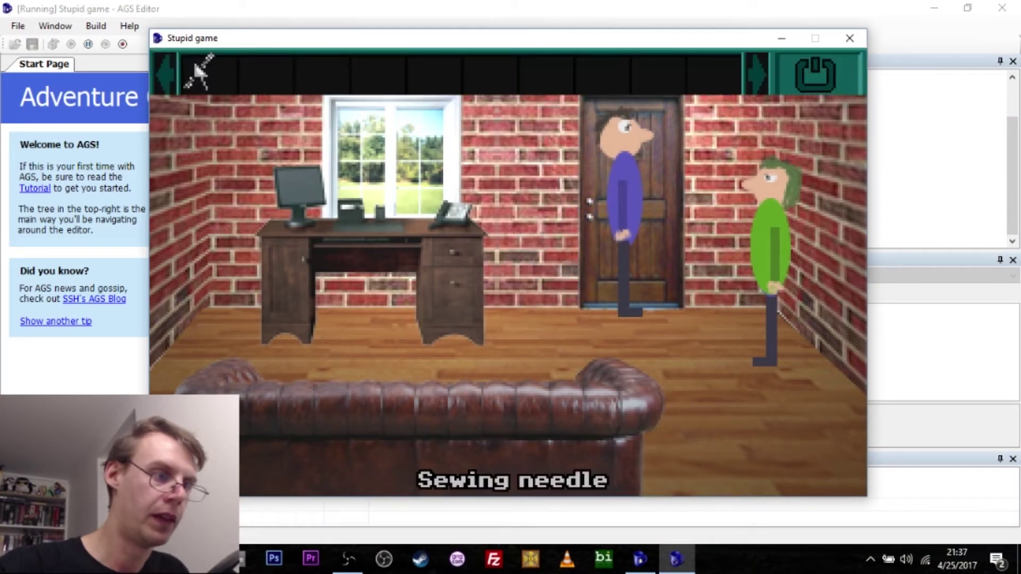
click(201, 73)
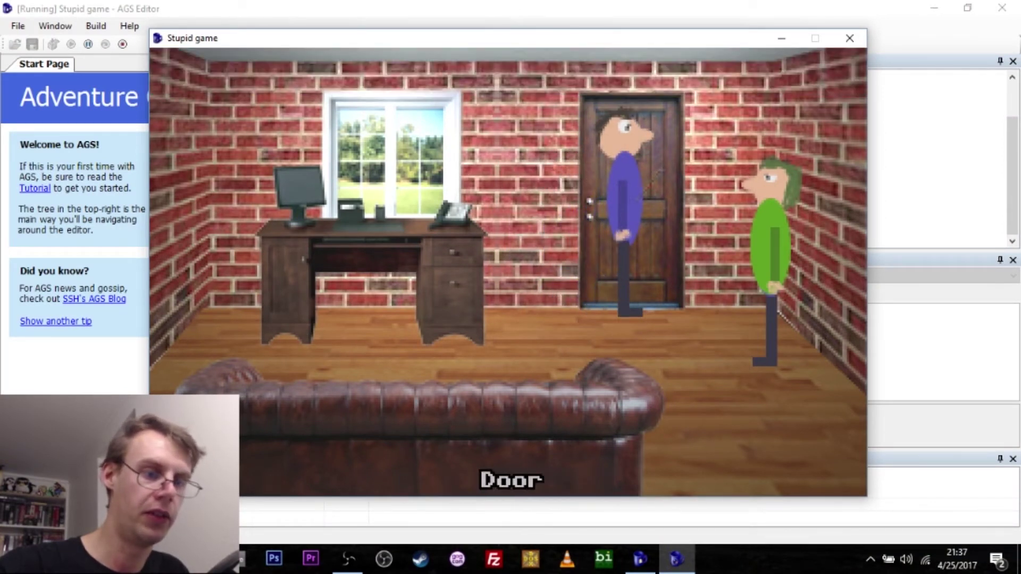
click(659, 242)
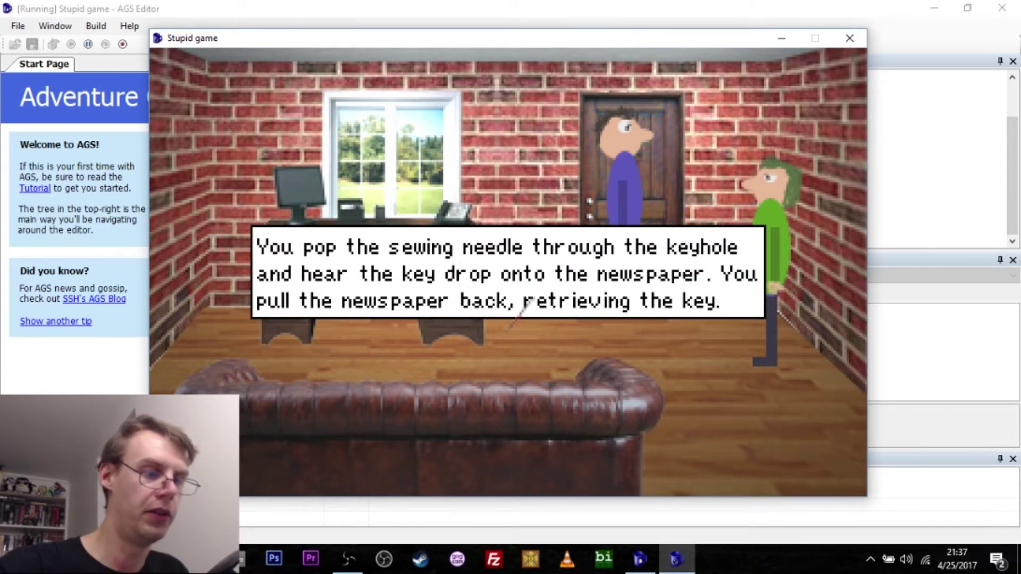
click(659, 310)
Unlock the door with the key, go outside and end the test run
mouse_move(298, 77)
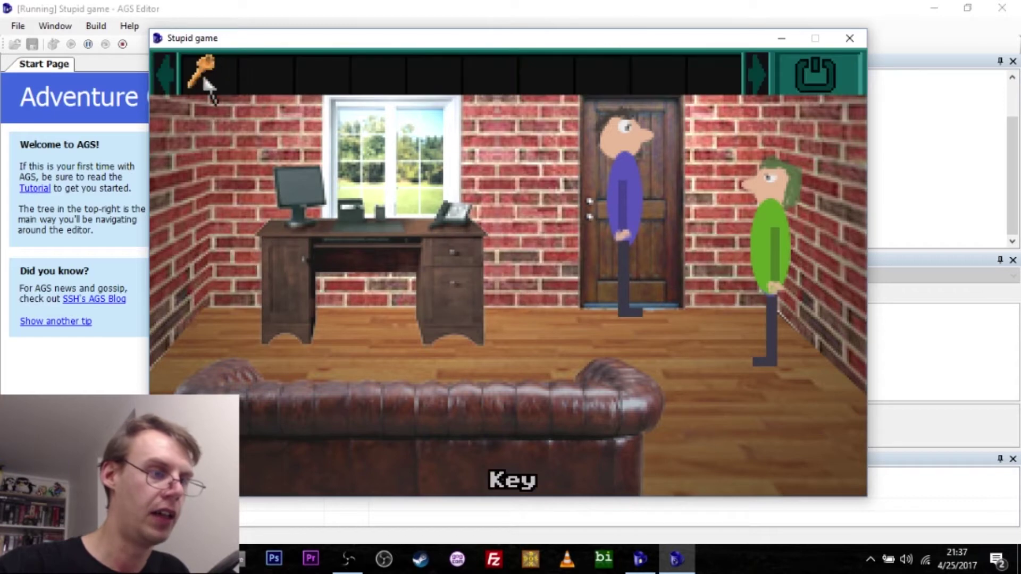
click(202, 72)
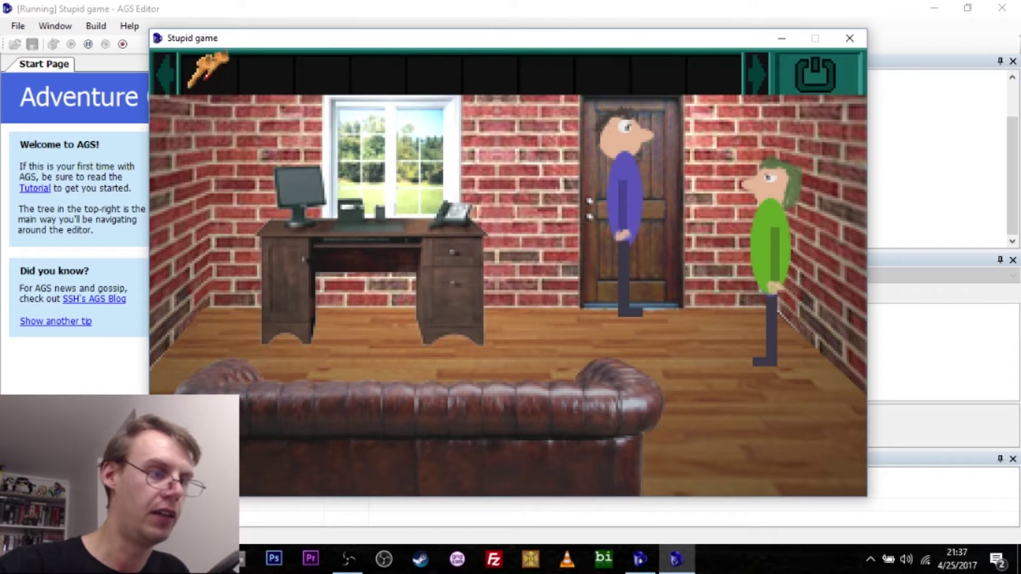
click(663, 165)
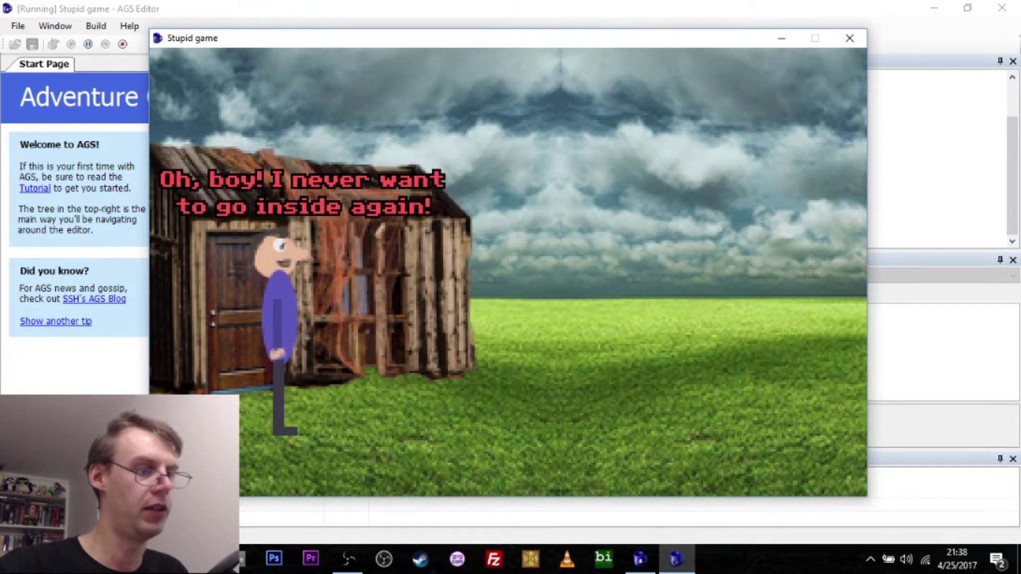
click(636, 400)
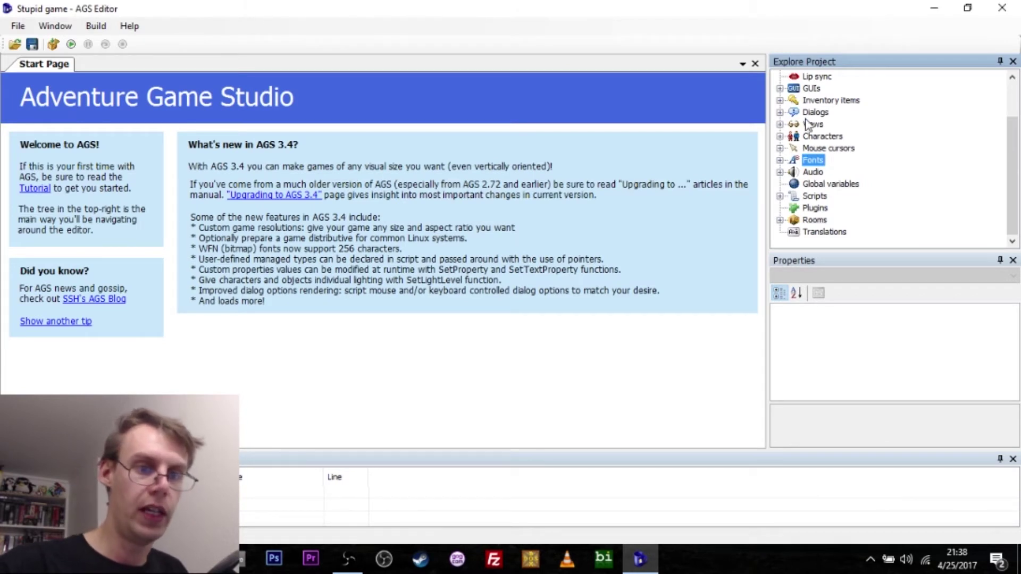
Open the project's sprites and examine the buddy and ego character folders
scroll(811, 139, up, 2)
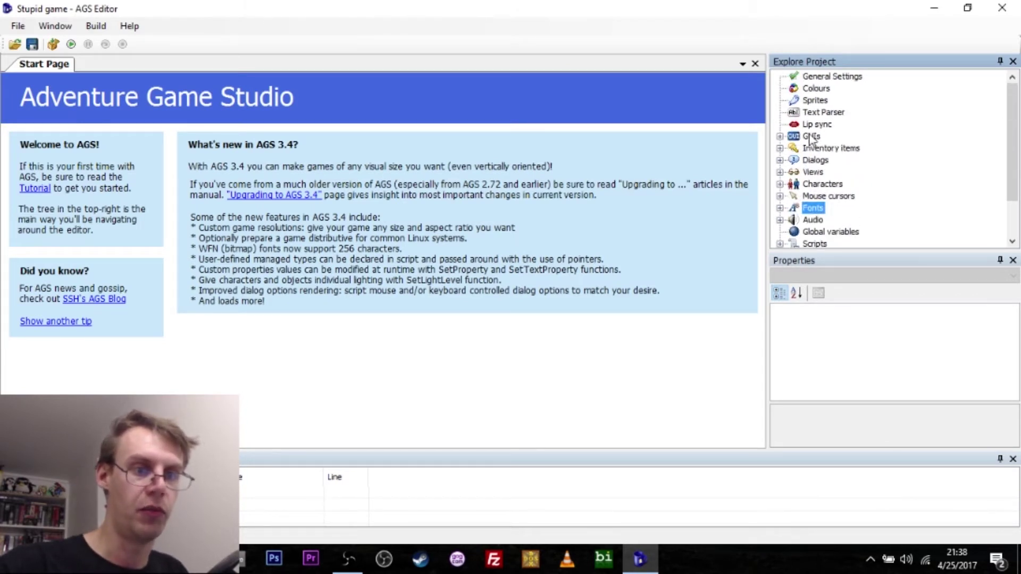
double_click(810, 101)
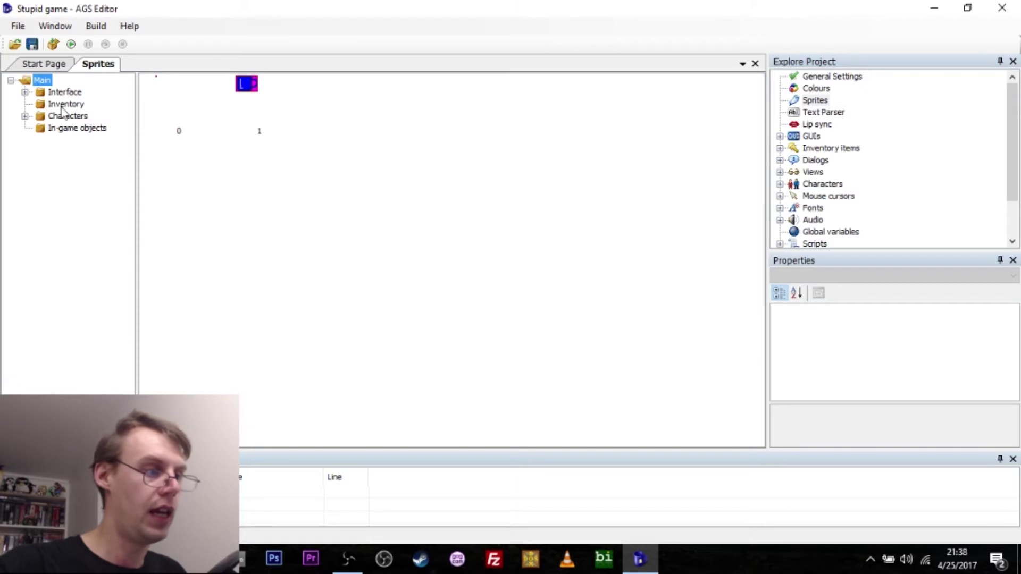
click(25, 116)
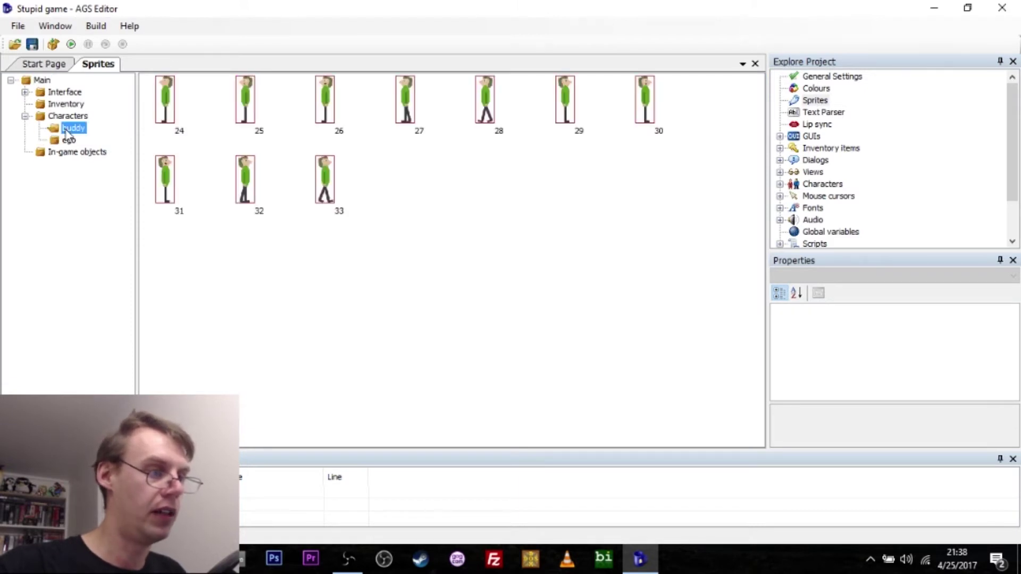
drag(699, 253, 85, 61)
click(387, 154)
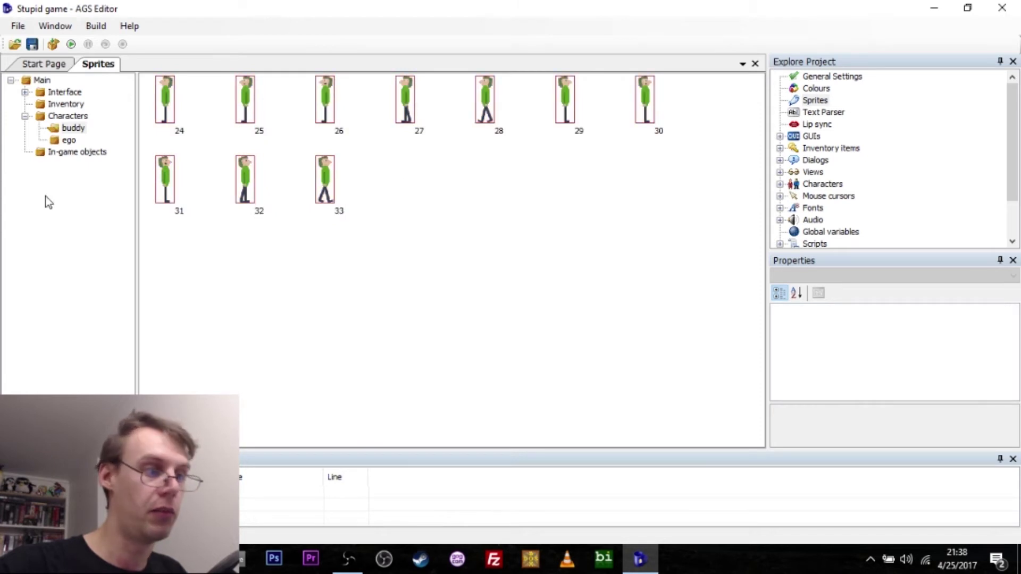
click(68, 140)
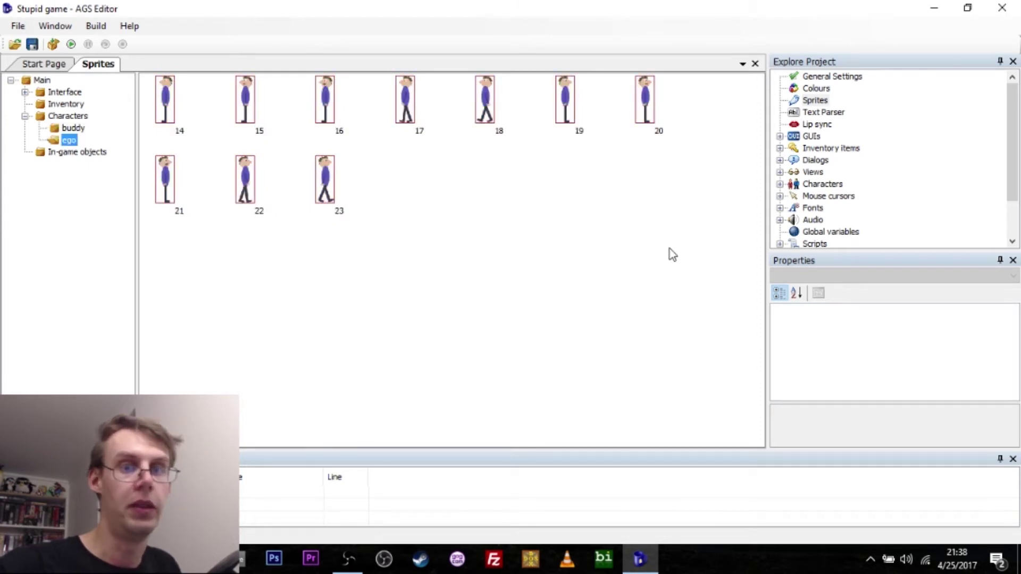
drag(672, 254, 106, 108)
click(292, 301)
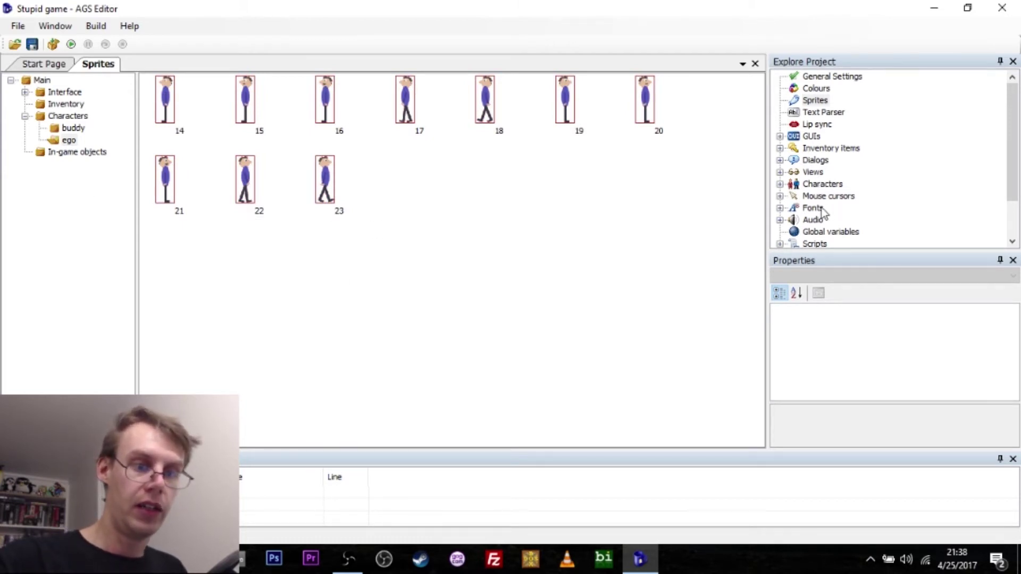
Start a quick sprite import into the ego folder, look through the images in the "- character" folder, and cancel the import
right_click(437, 209)
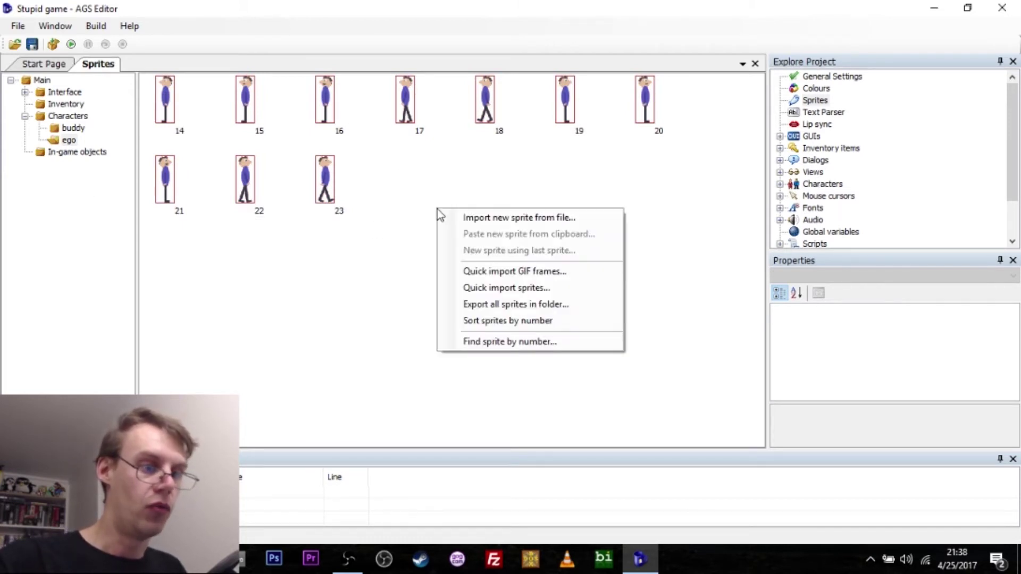
click(502, 288)
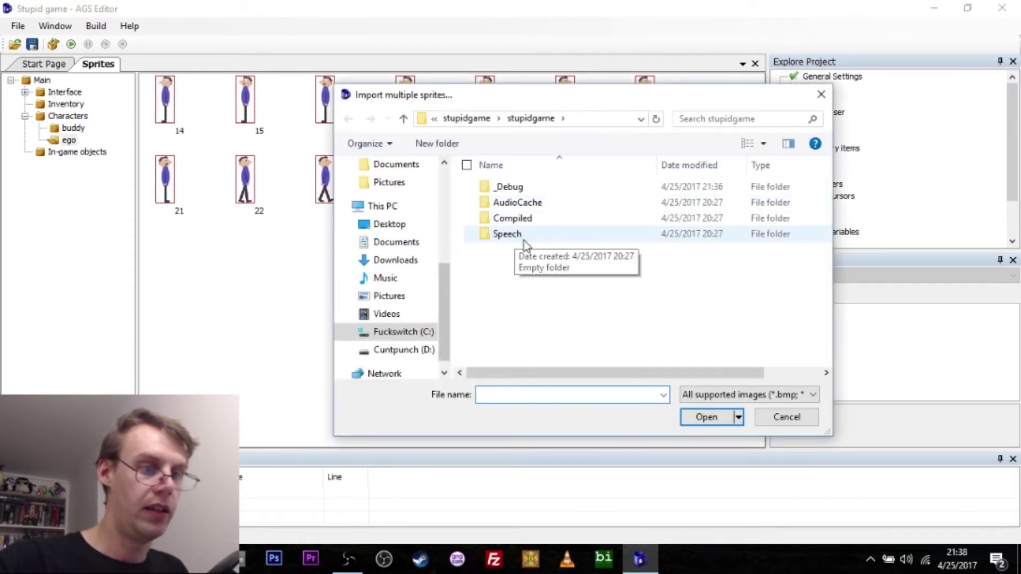
click(468, 120)
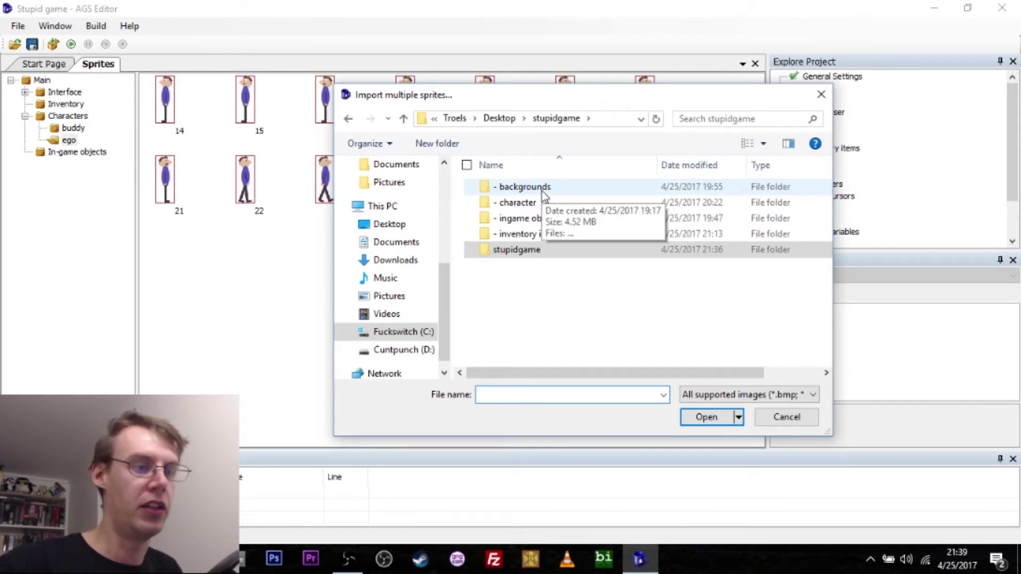
double_click(540, 203)
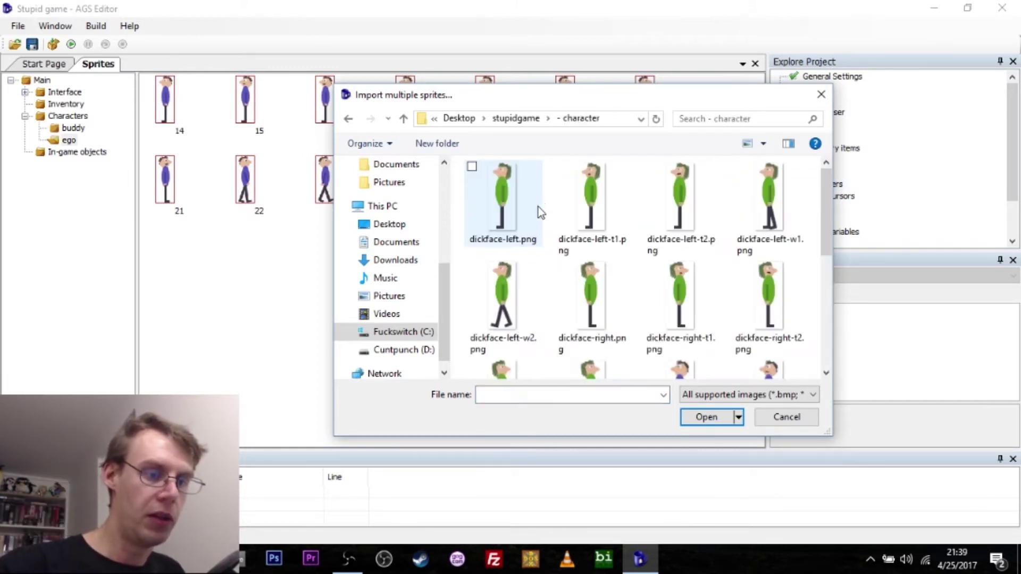
click(505, 212)
click(583, 203)
click(708, 223)
click(756, 250)
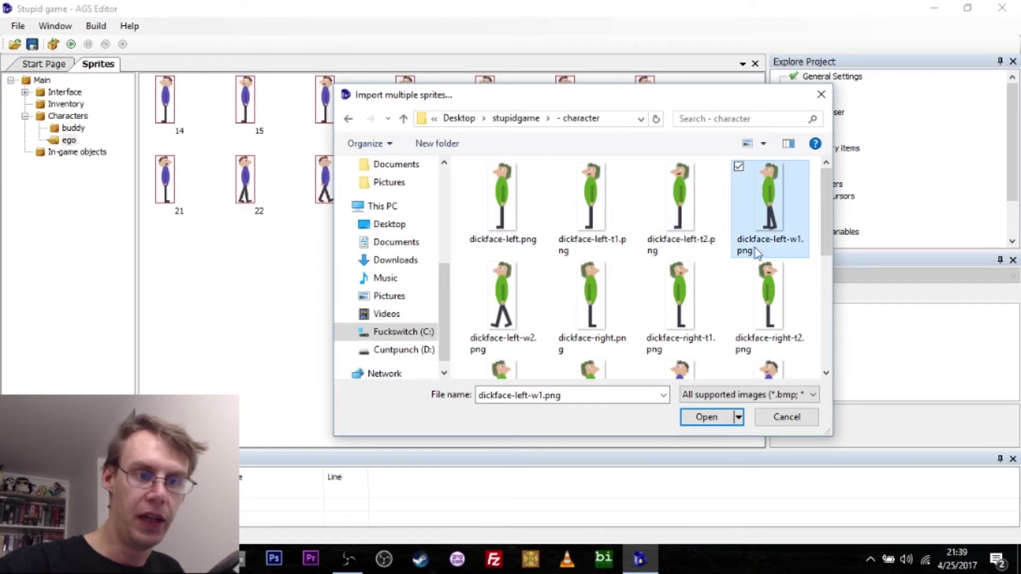
click(769, 298)
click(585, 306)
click(492, 309)
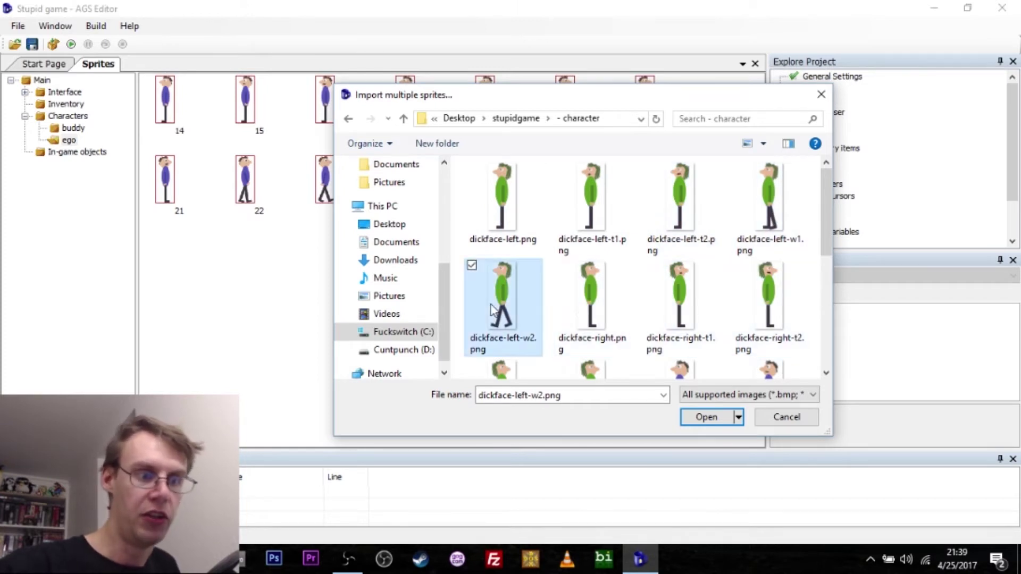
click(778, 417)
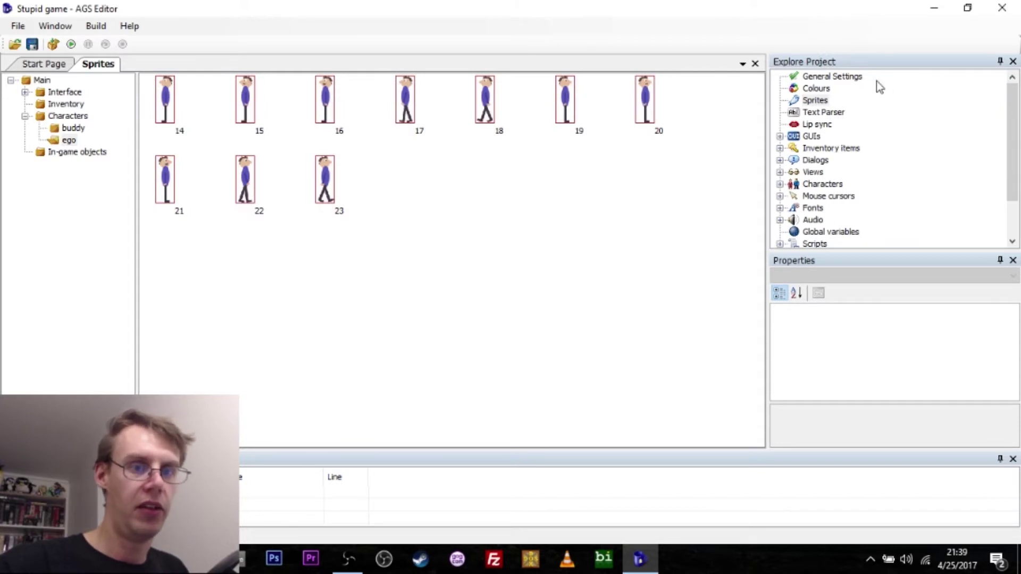
Open the General Settings and choose 32-bit (true-colour) as the game's colour depth
double_click(826, 77)
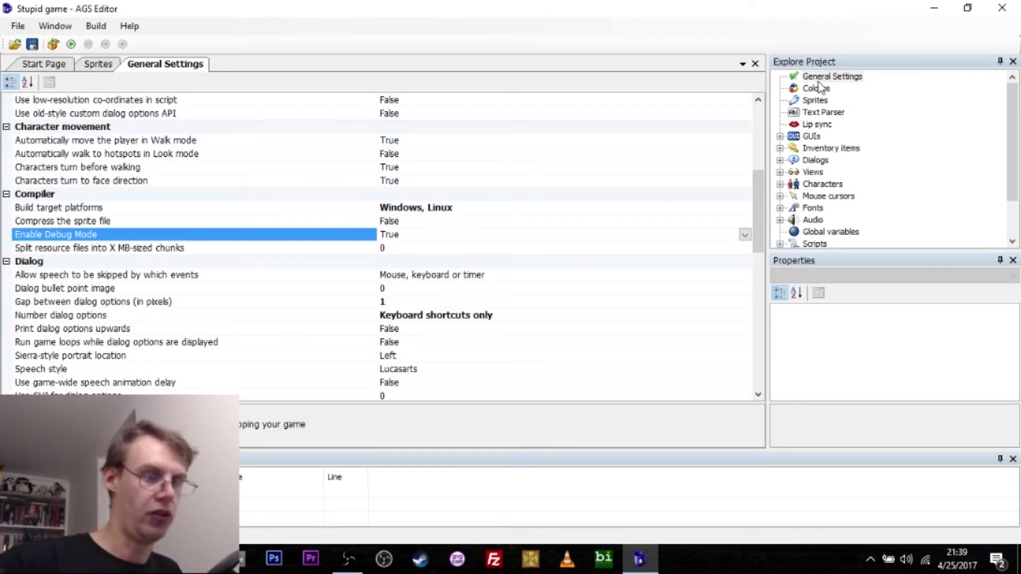
drag(755, 181, 753, 104)
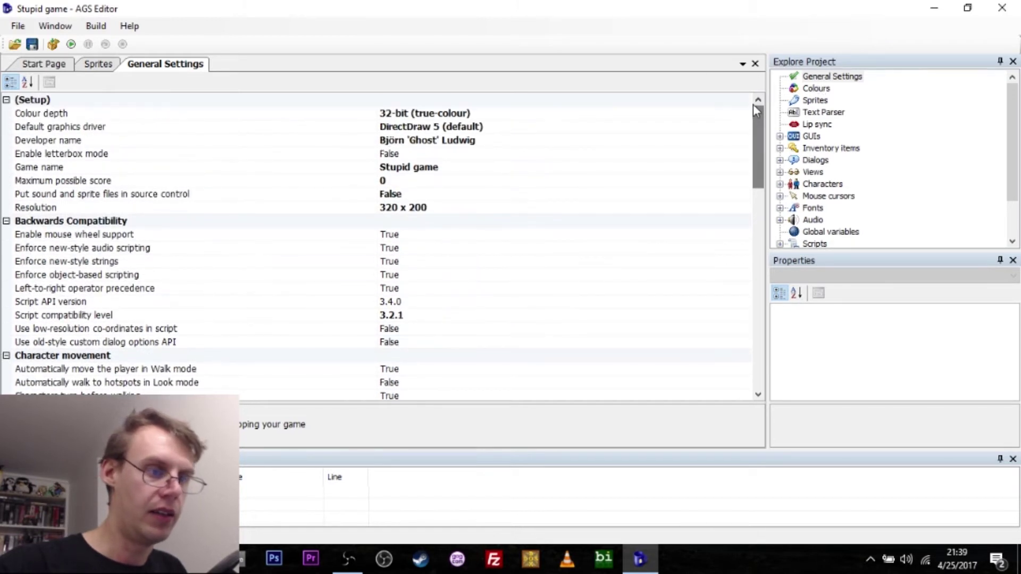
click(442, 114)
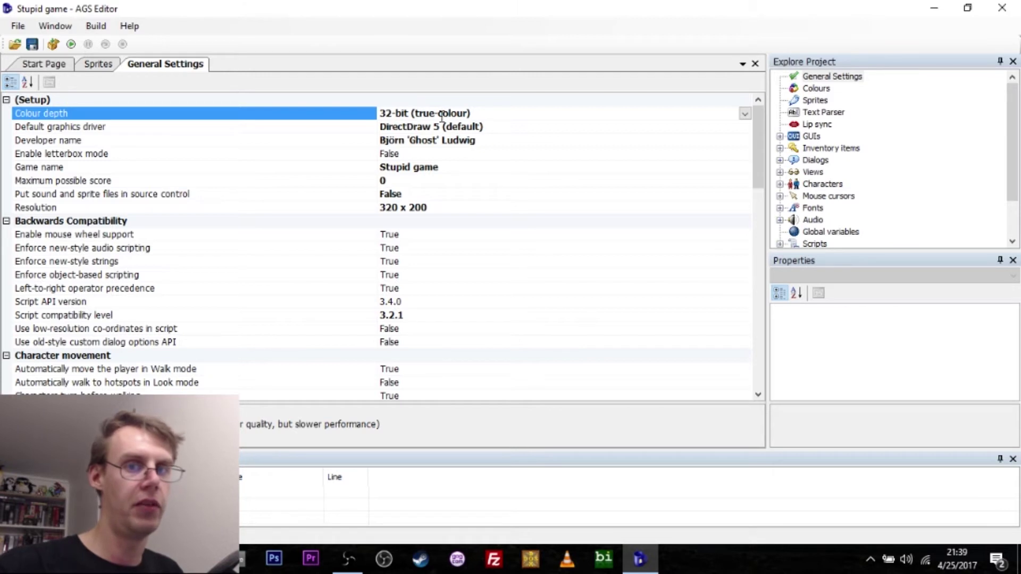
click(745, 114)
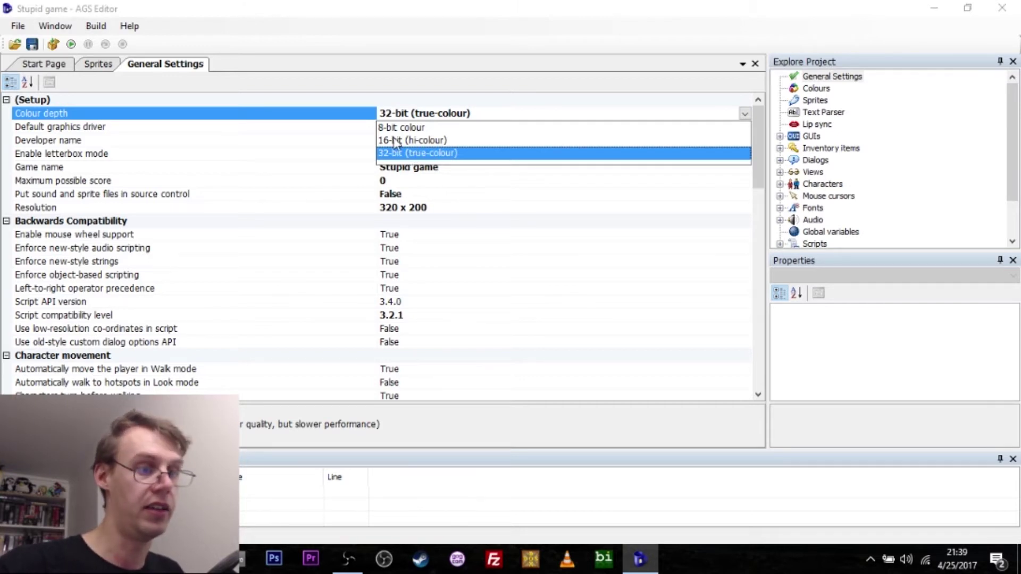
click(426, 153)
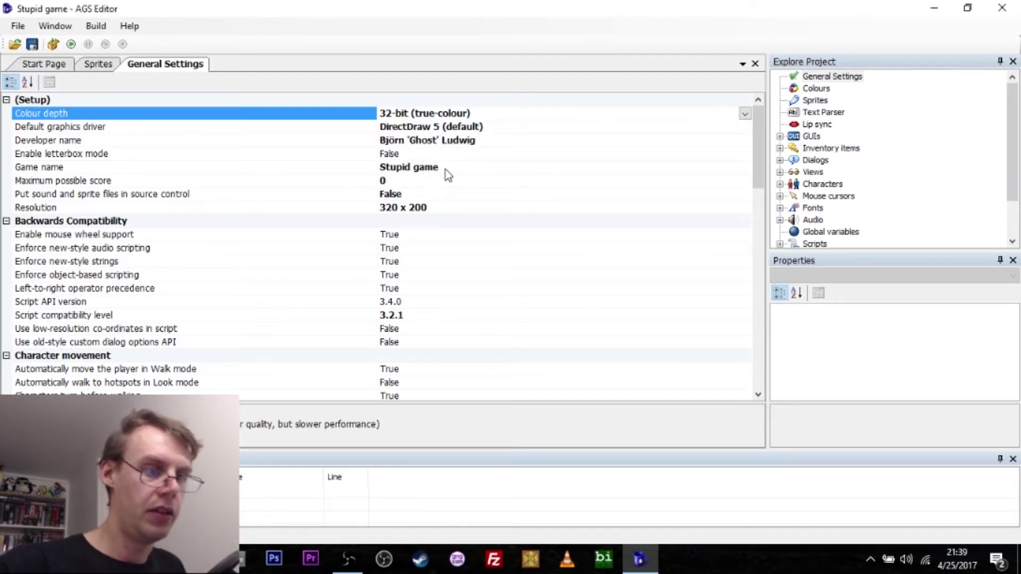
Examine the preset game resolutions without changing the setting, and close the General Settings
click(450, 208)
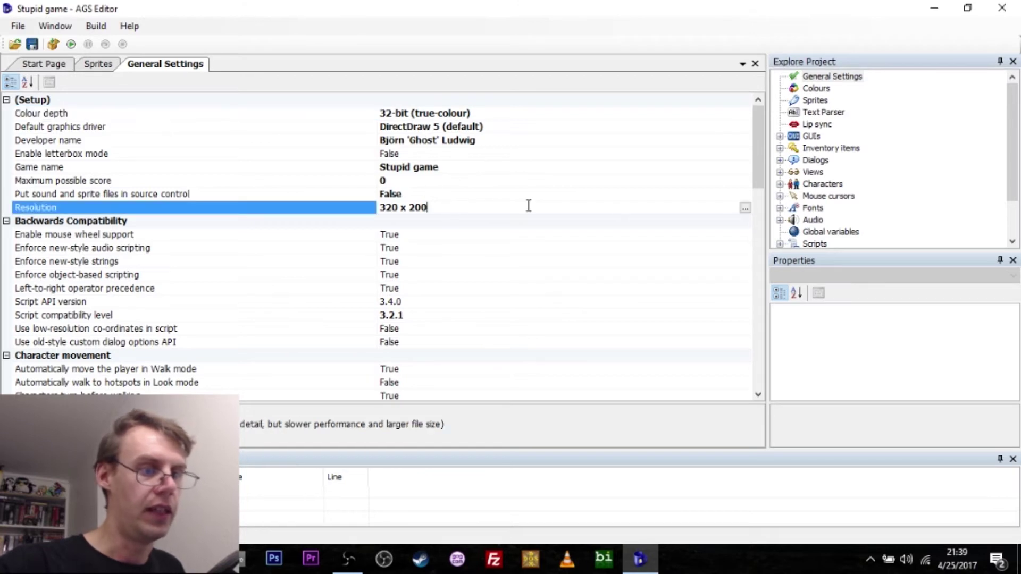
click(744, 207)
click(426, 257)
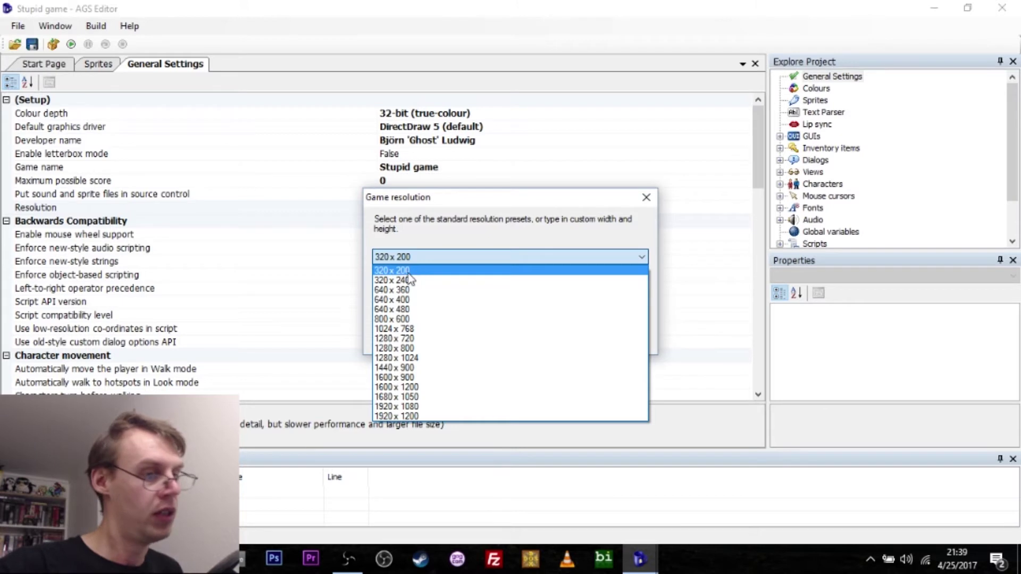
click(438, 258)
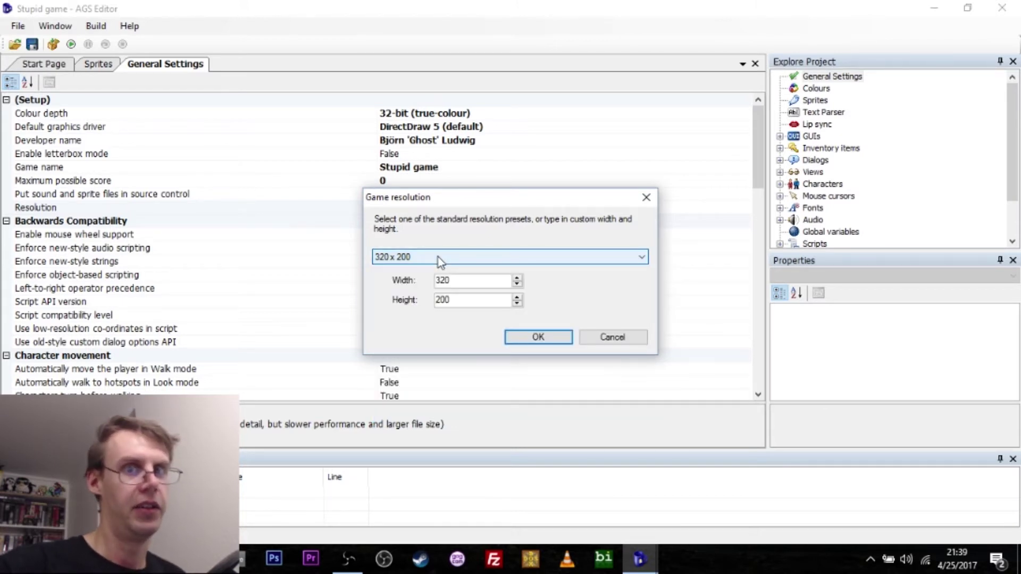
click(612, 337)
right_click(157, 65)
click(170, 72)
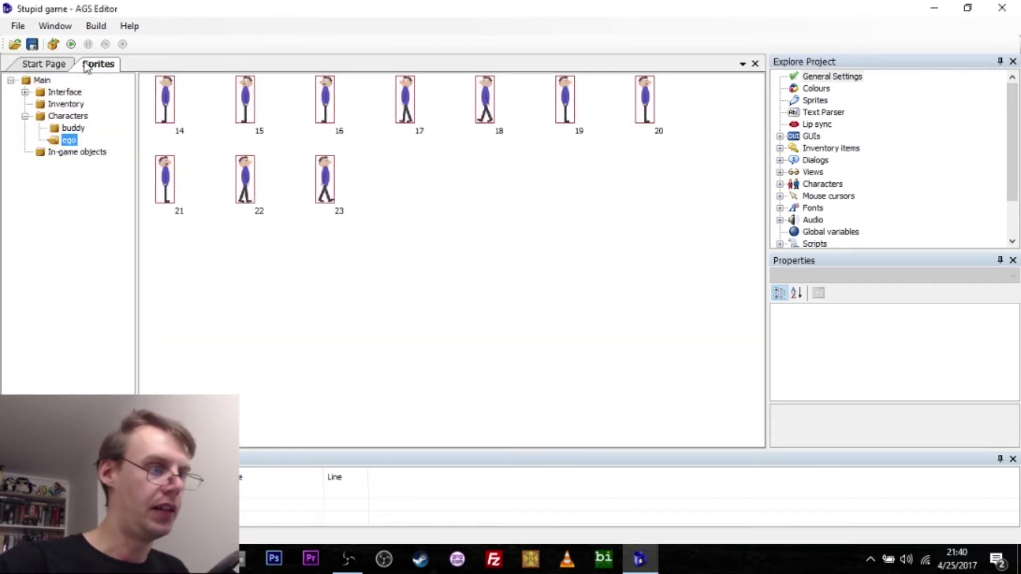
Review the buddy and ego sprite folders, and examine the walking loops and first left-facing frame of the GeoffWalks view
click(72, 127)
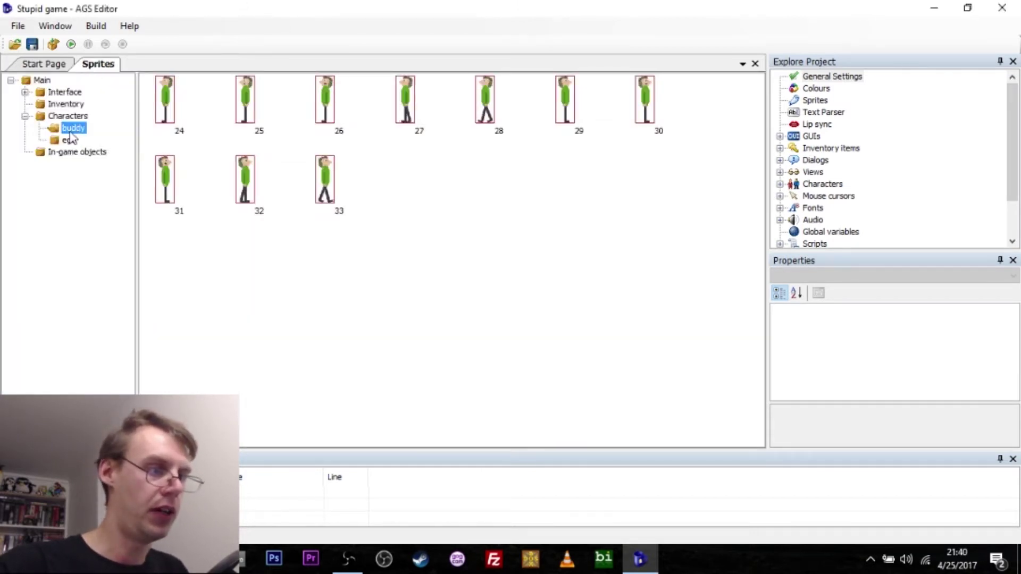
click(69, 140)
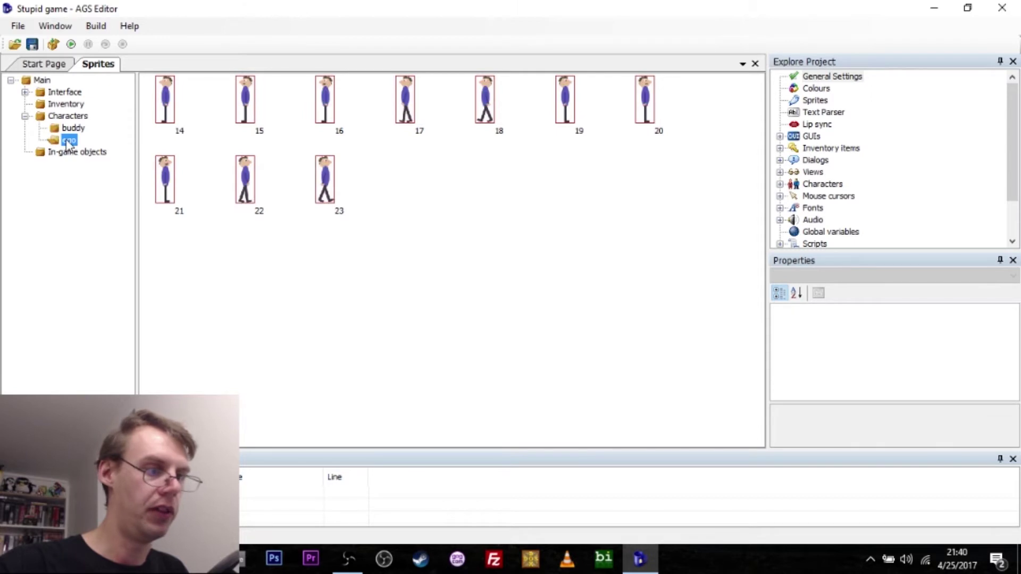
double_click(813, 172)
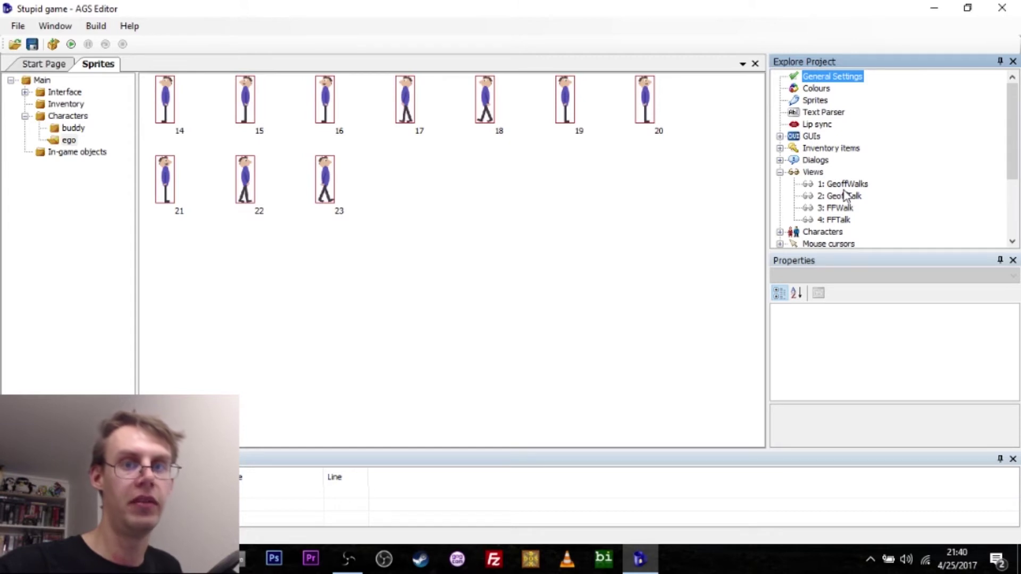
click(844, 186)
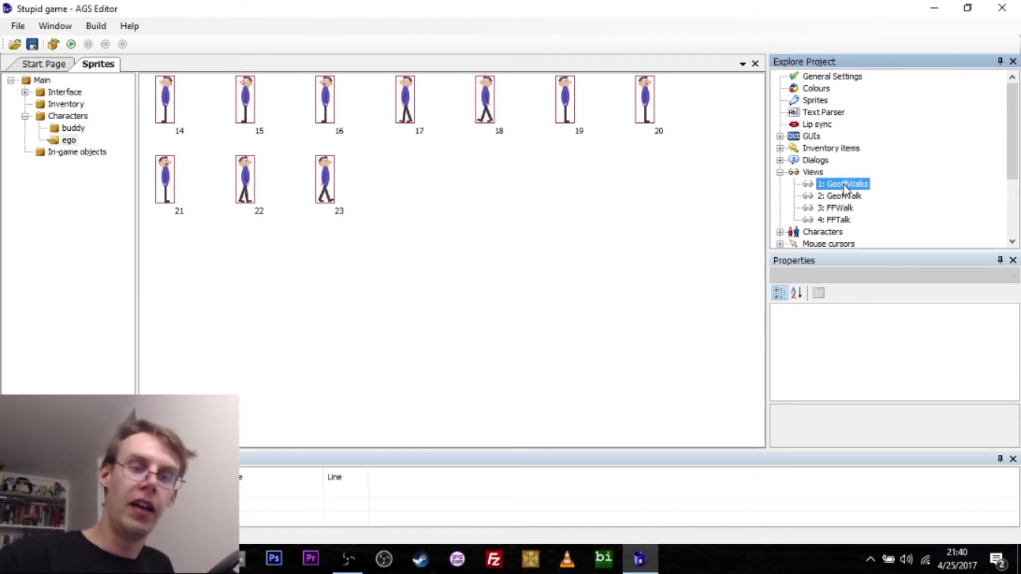
double_click(844, 185)
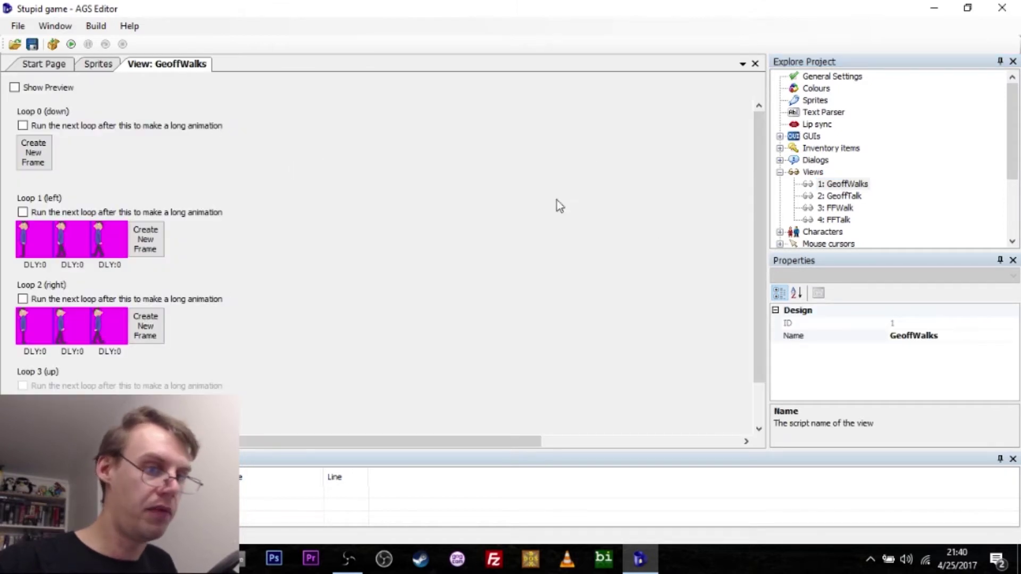
scroll(764, 244, down, 2)
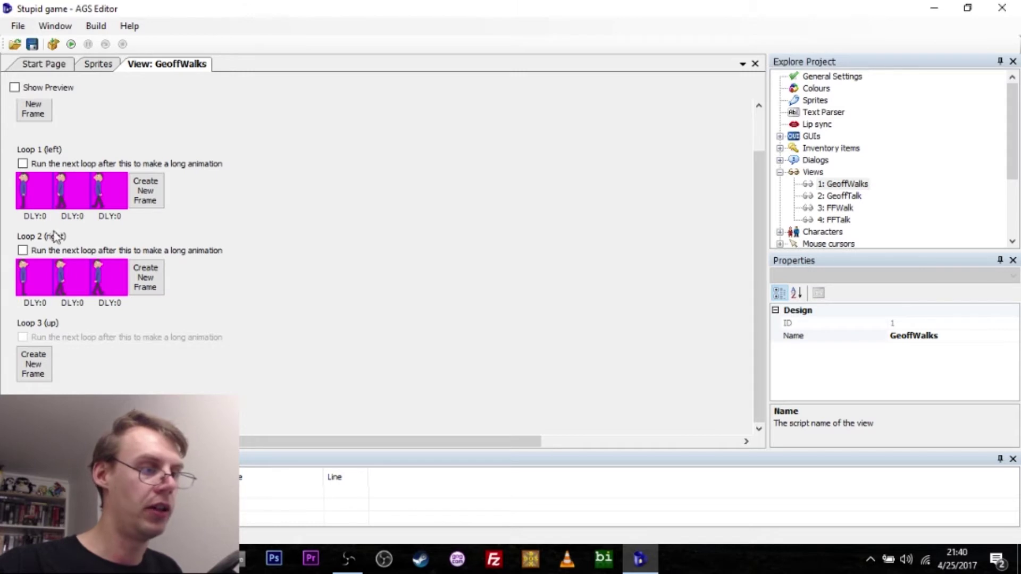
click(33, 196)
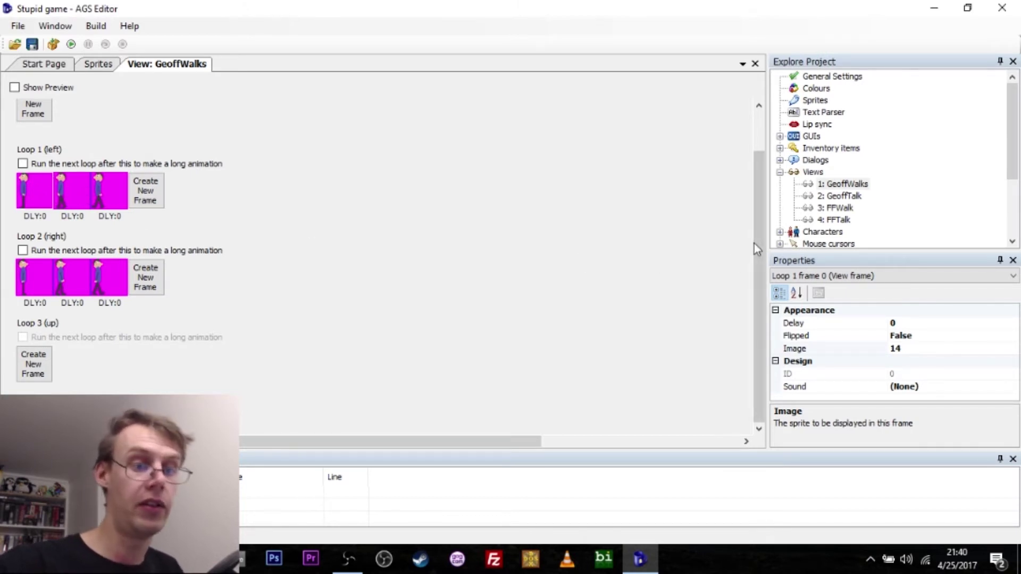
scroll(757, 243, up, 2)
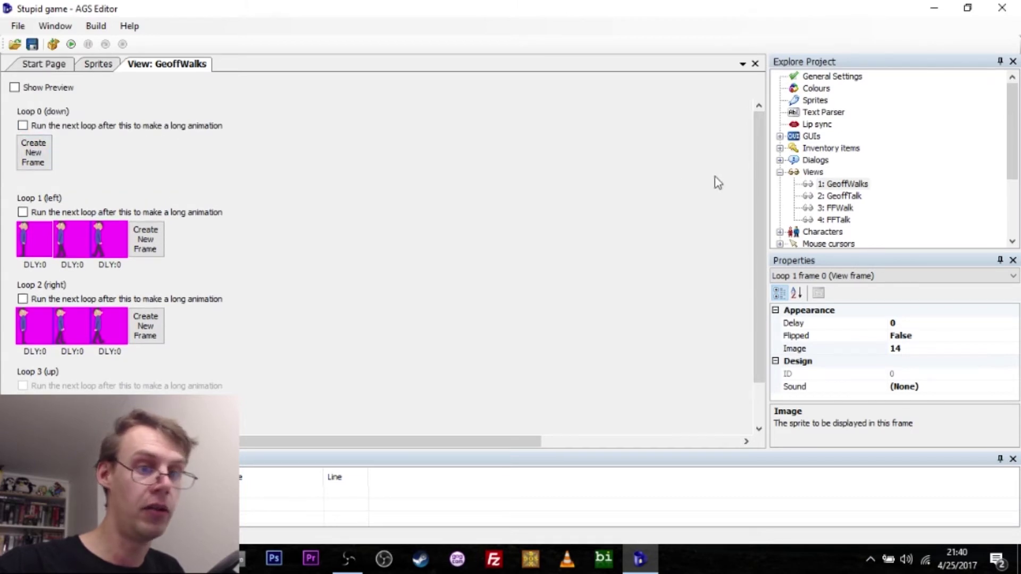
scroll(761, 169, down, 1)
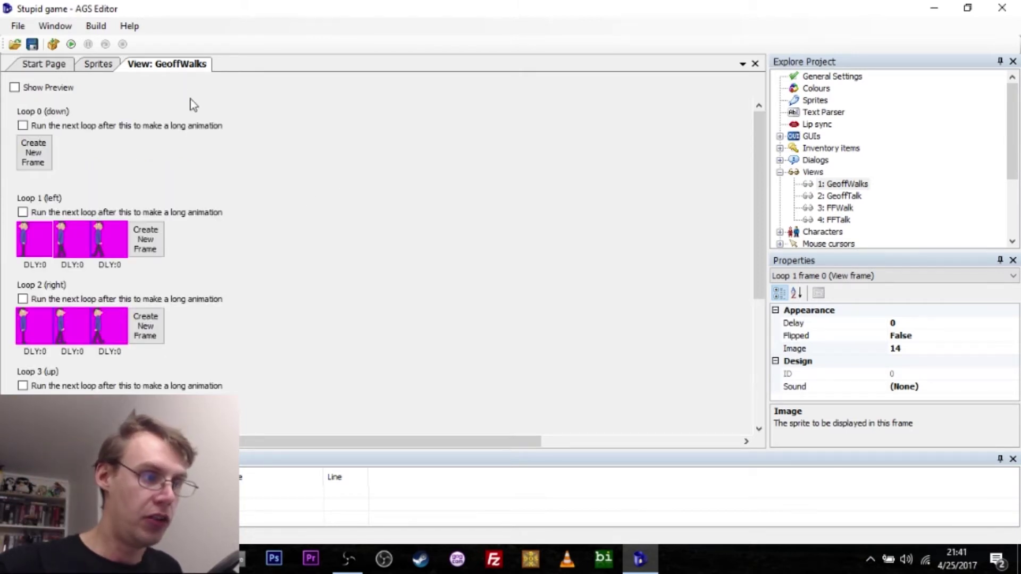
Add a trial third frame to Loop 1 (left) of the GeoffTalk view, browse the sprites available for it, and delete the frame
double_click(835, 198)
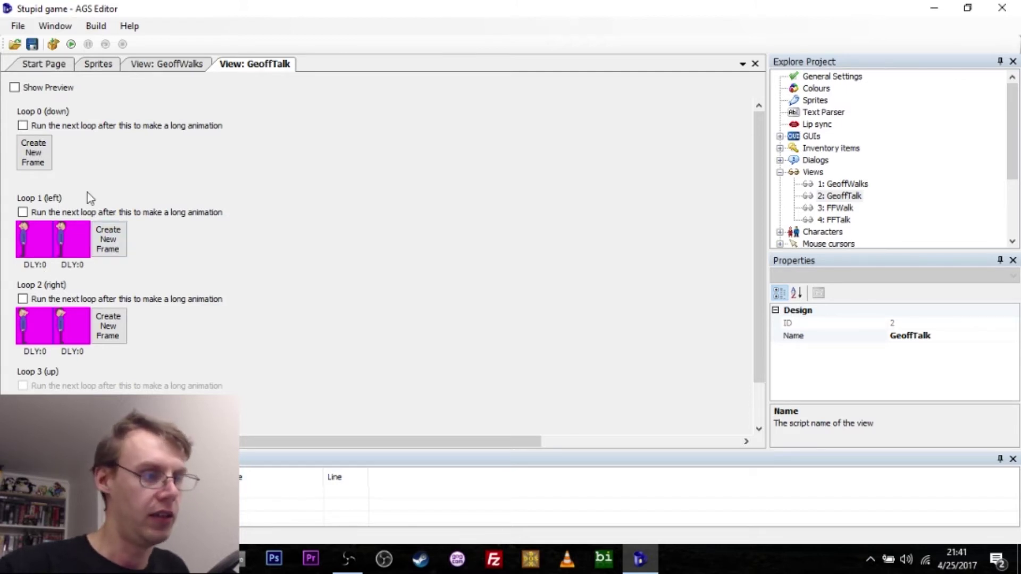
click(113, 249)
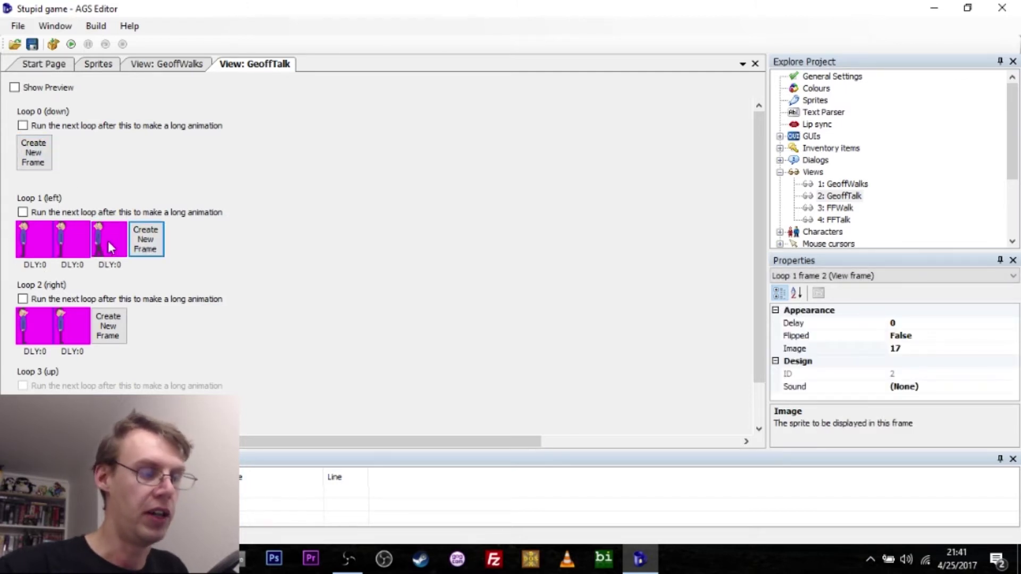
double_click(107, 241)
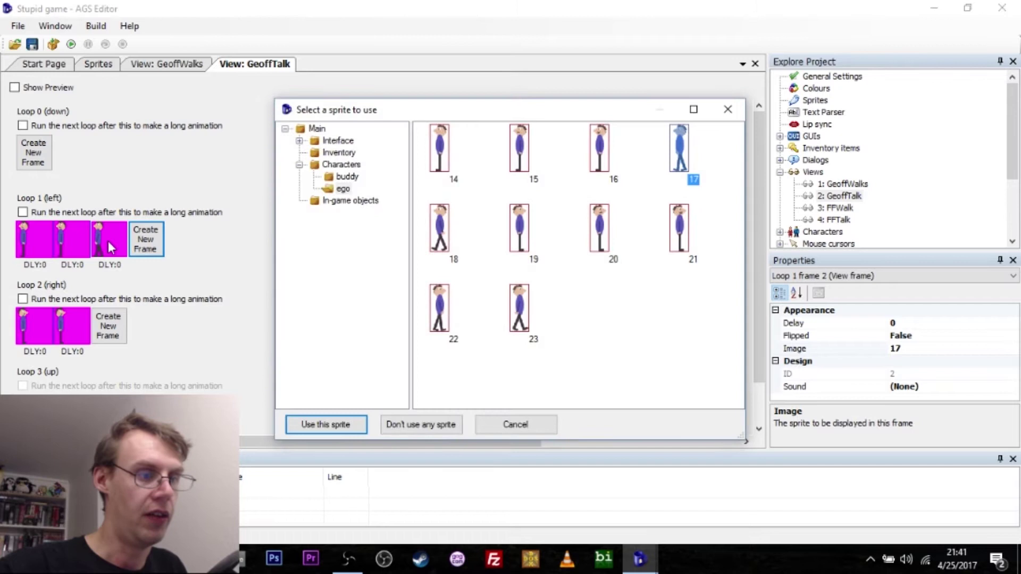
click(344, 177)
click(343, 189)
click(345, 177)
click(342, 189)
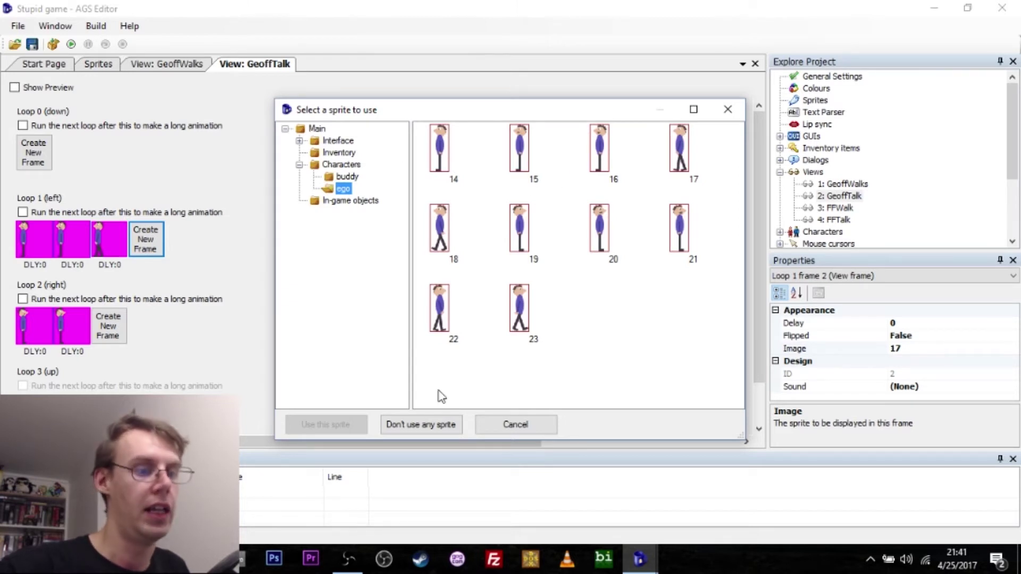
click(507, 425)
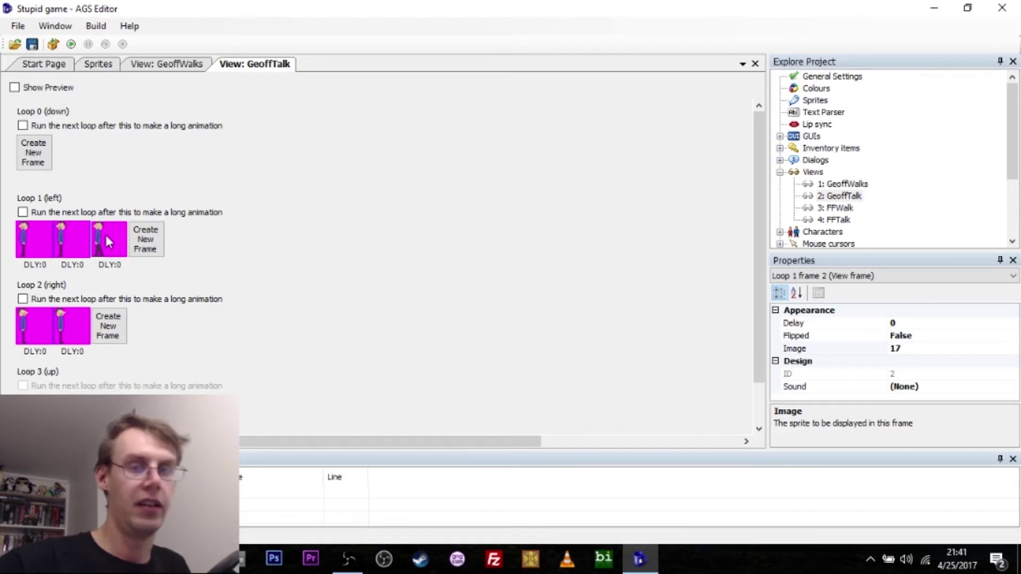
key(Delete)
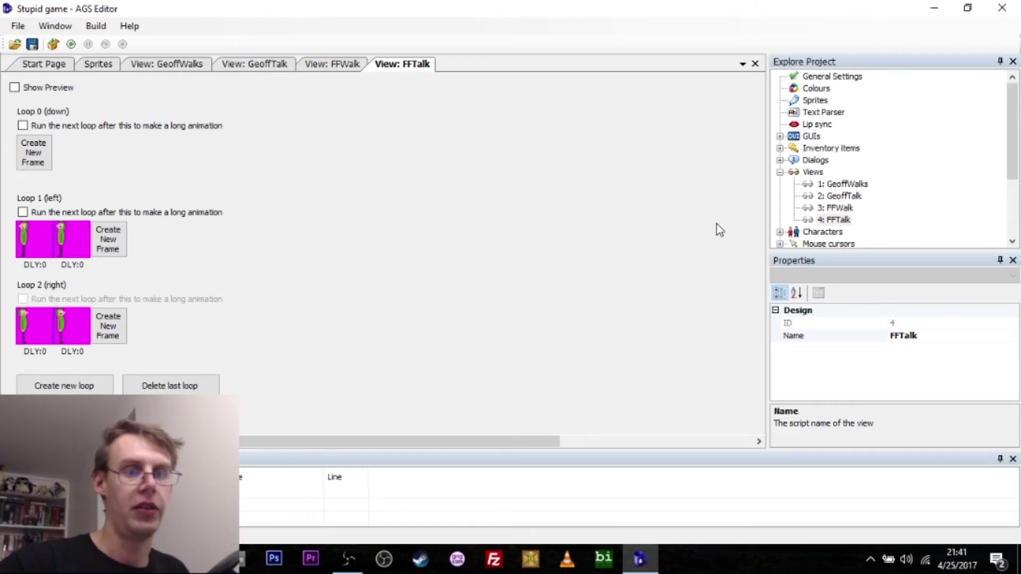
Open the cGeoff character from the project's characters and examine its view settings and appearance properties
drag(1016, 140, 1016, 173)
click(780, 171)
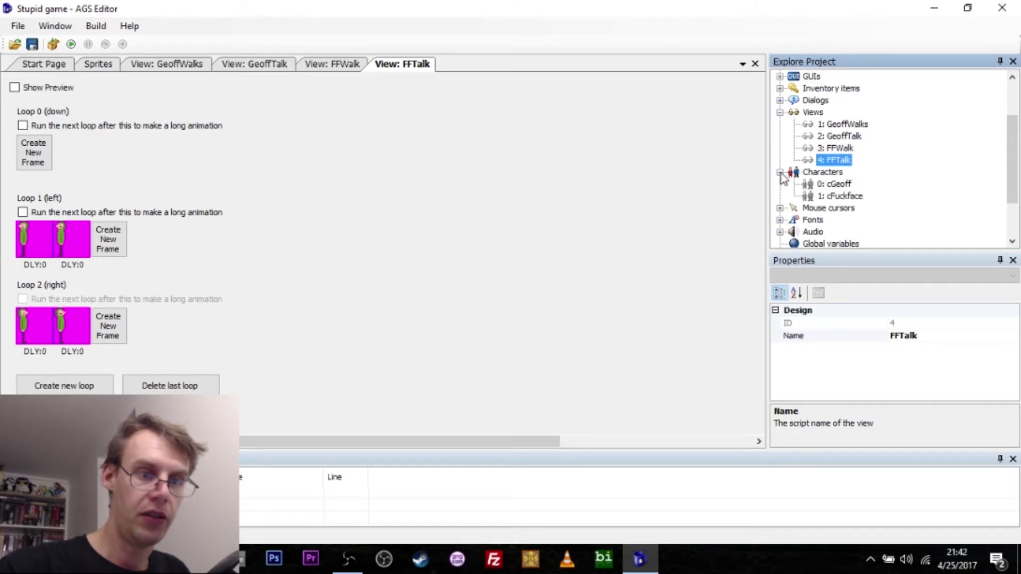
right_click(821, 174)
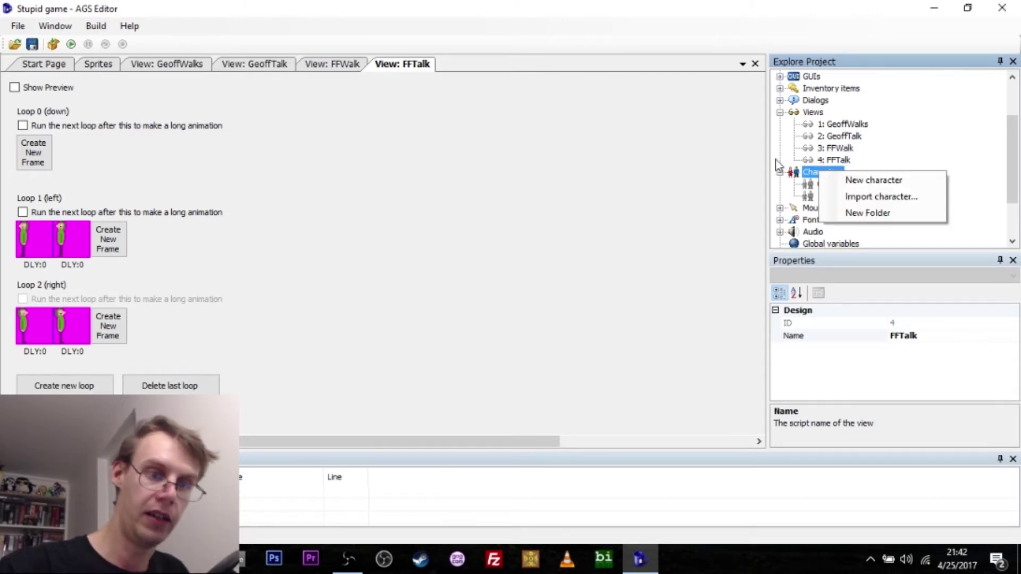
key(Escape)
double_click(834, 184)
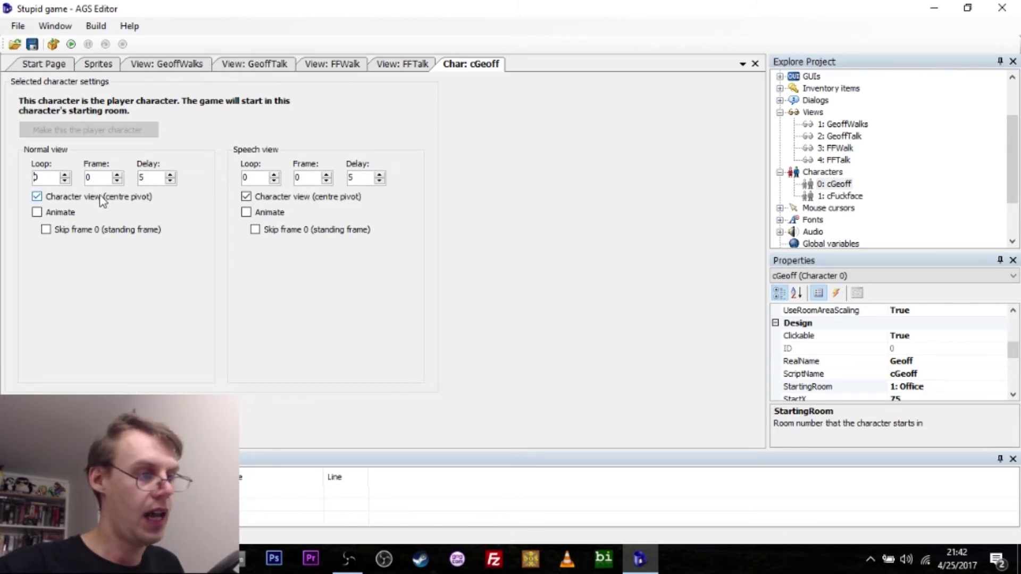
drag(1012, 349, 1017, 323)
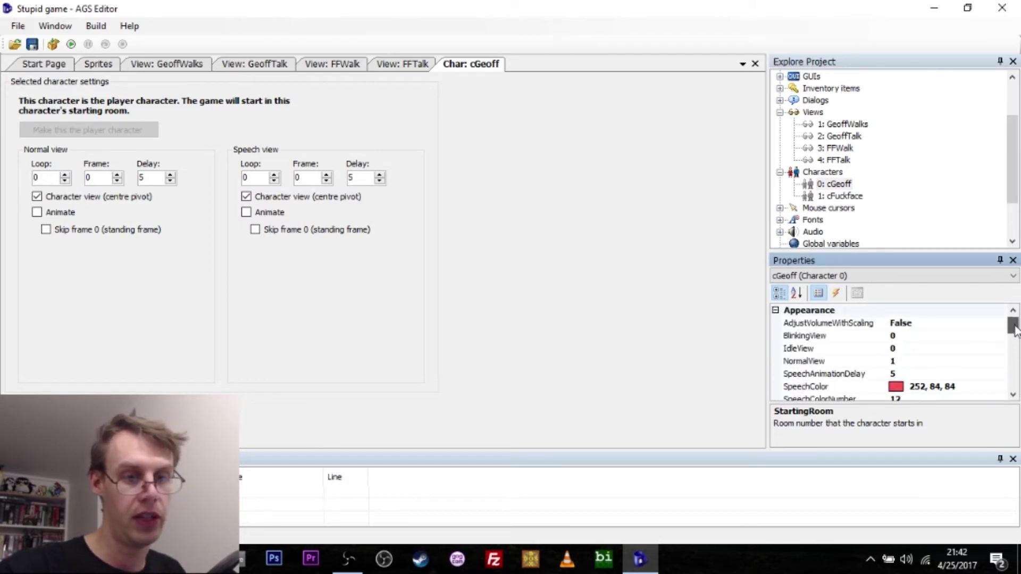
Examine the NormalView and SpeechView properties of cGeoff that link the character to its walking and talking views
drag(1015, 329, 1013, 334)
click(825, 335)
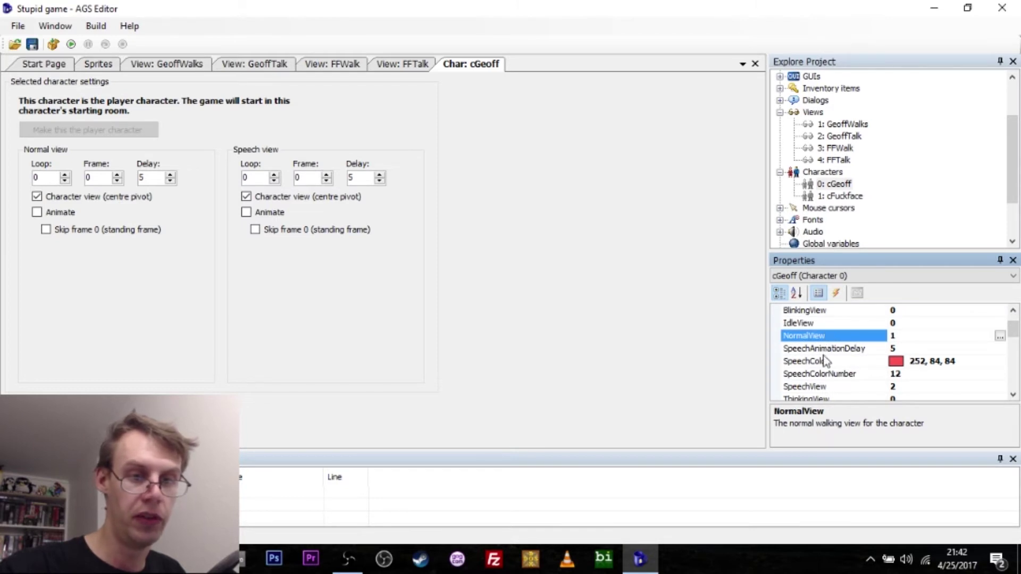
click(819, 386)
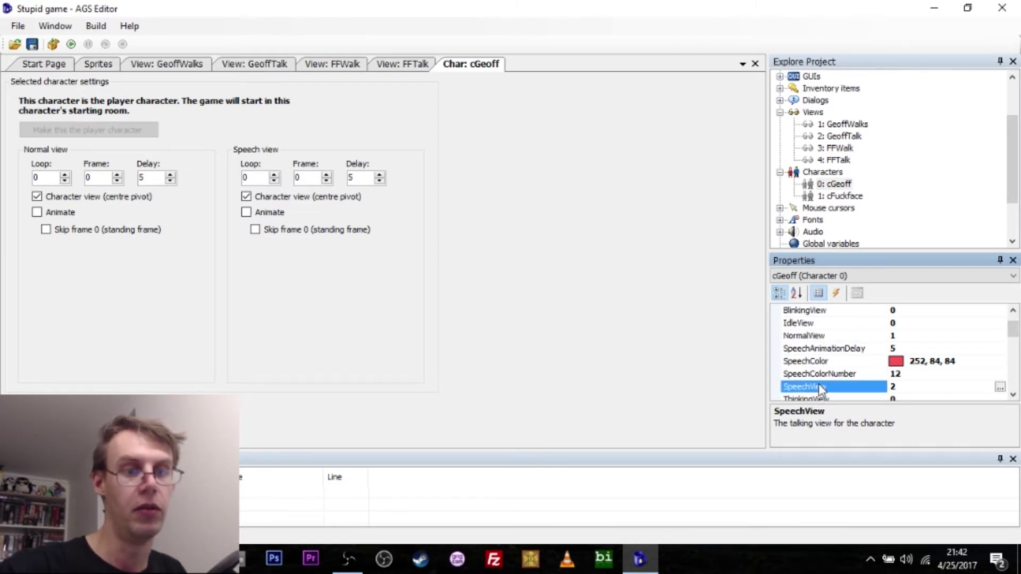
click(837, 324)
click(940, 335)
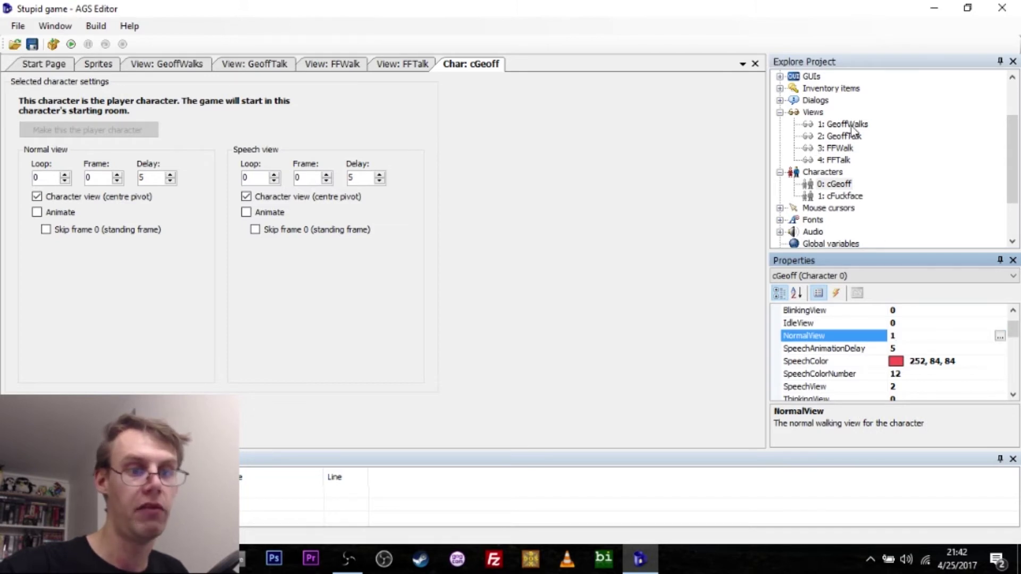
Browse the GeoffWalks, GeoffTalk, FFWalk and FFTalk views available for cGeoff's NormalView, and leave the selection dialog without changing the view
click(999, 336)
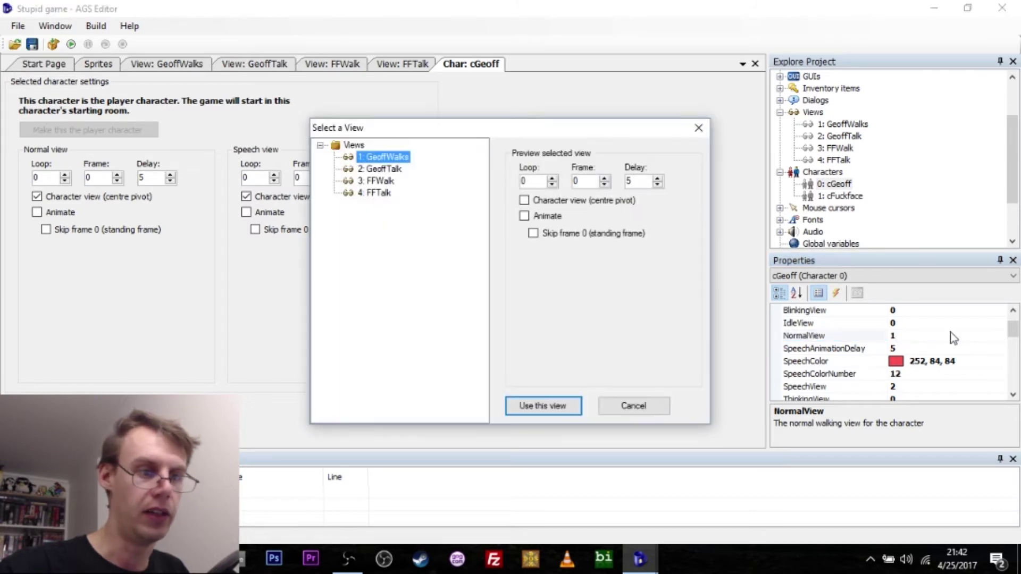
click(385, 169)
click(387, 193)
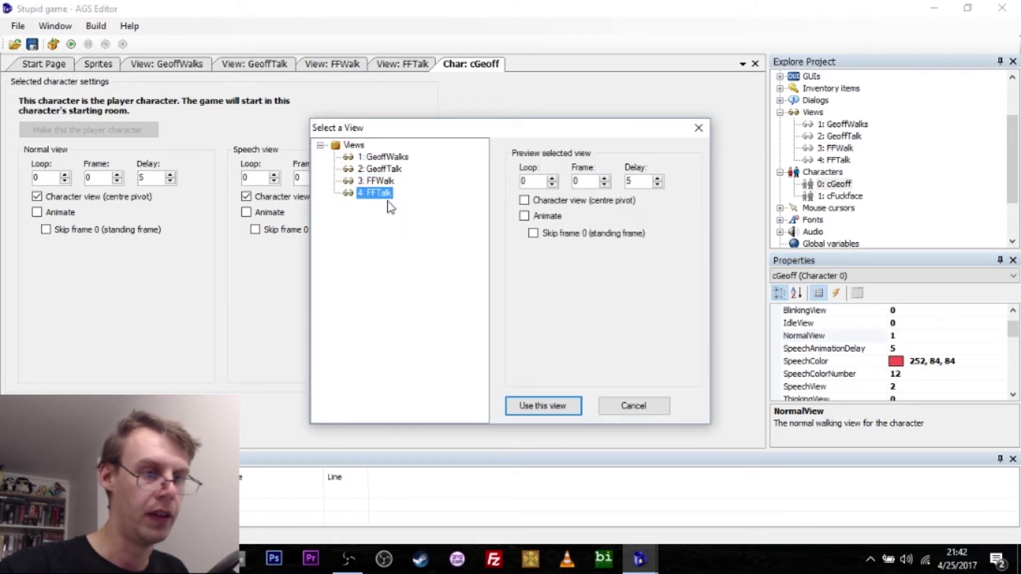
click(386, 182)
click(382, 157)
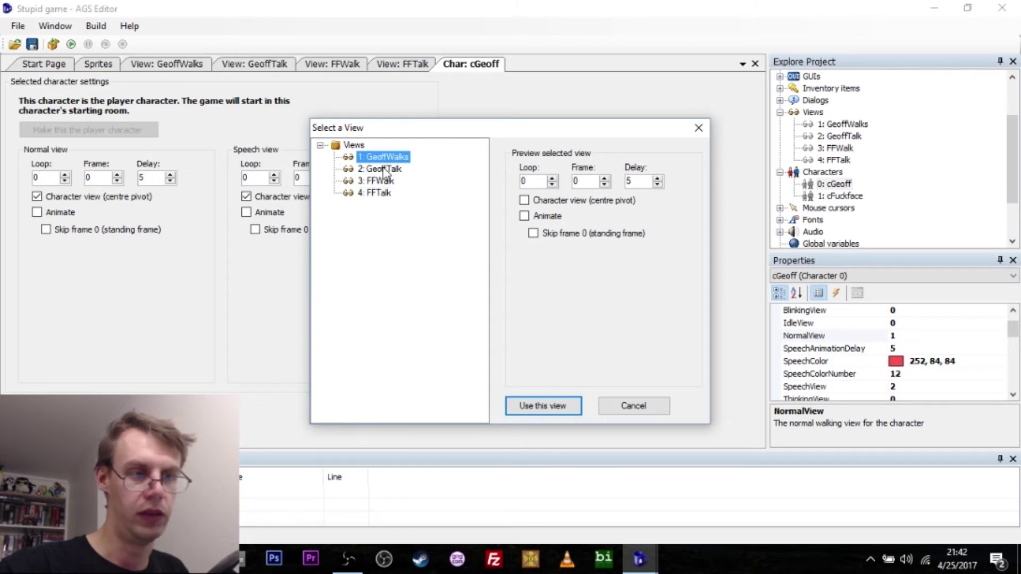
click(380, 180)
click(382, 193)
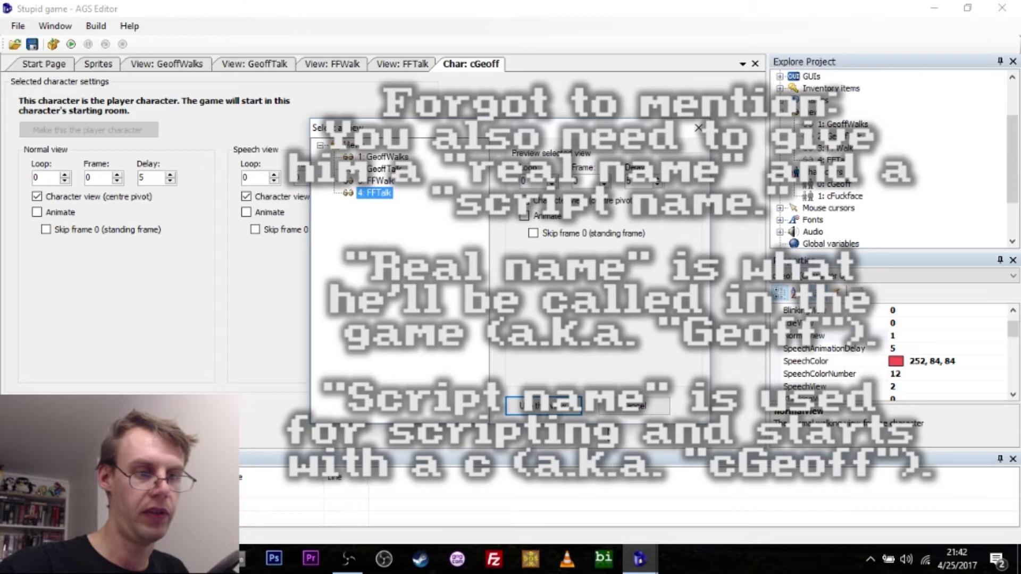
click(633, 406)
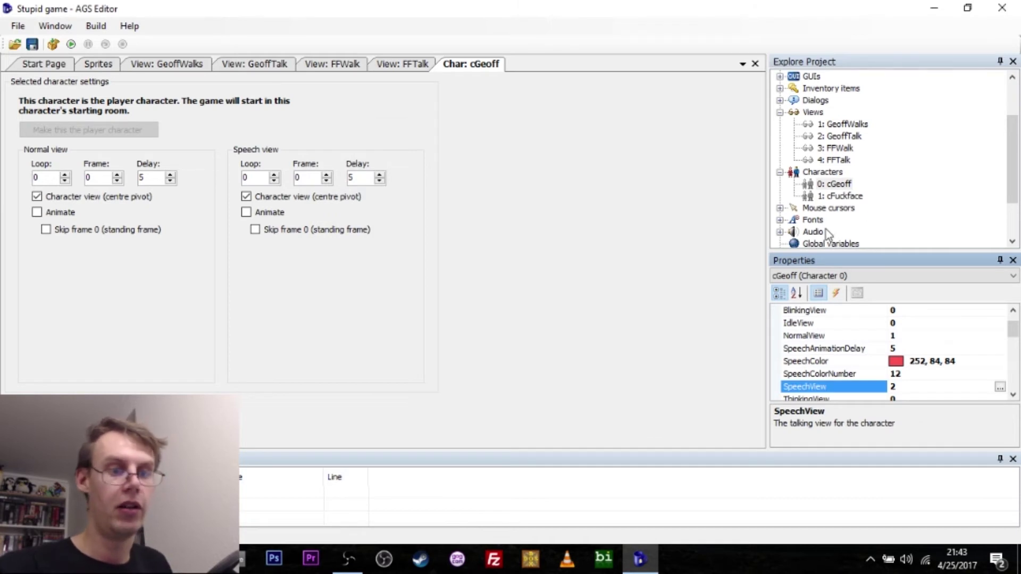
Expand the project's rooms and open the Office room for editing
click(1015, 159)
scroll(1015, 160, down, 2)
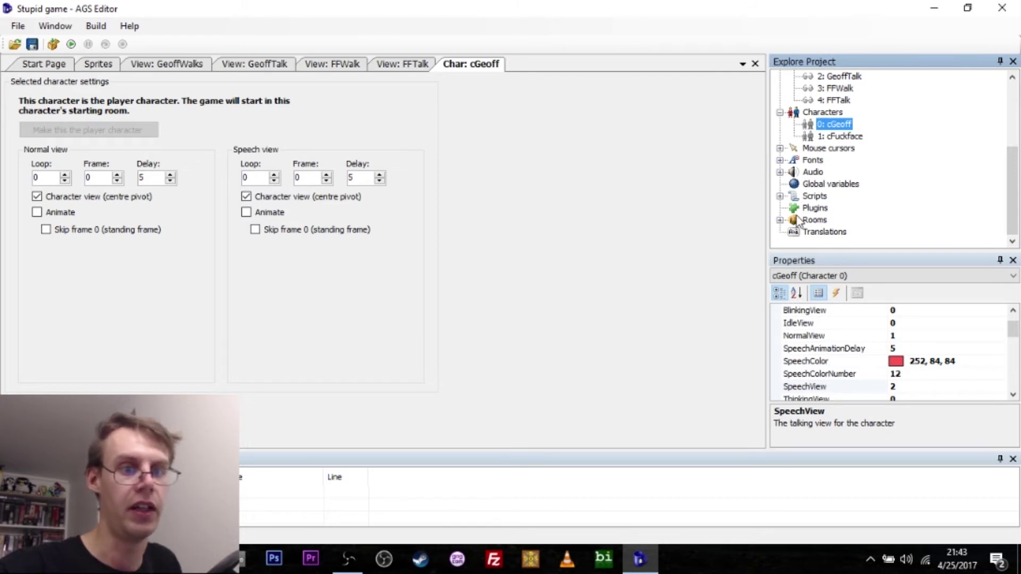
click(780, 220)
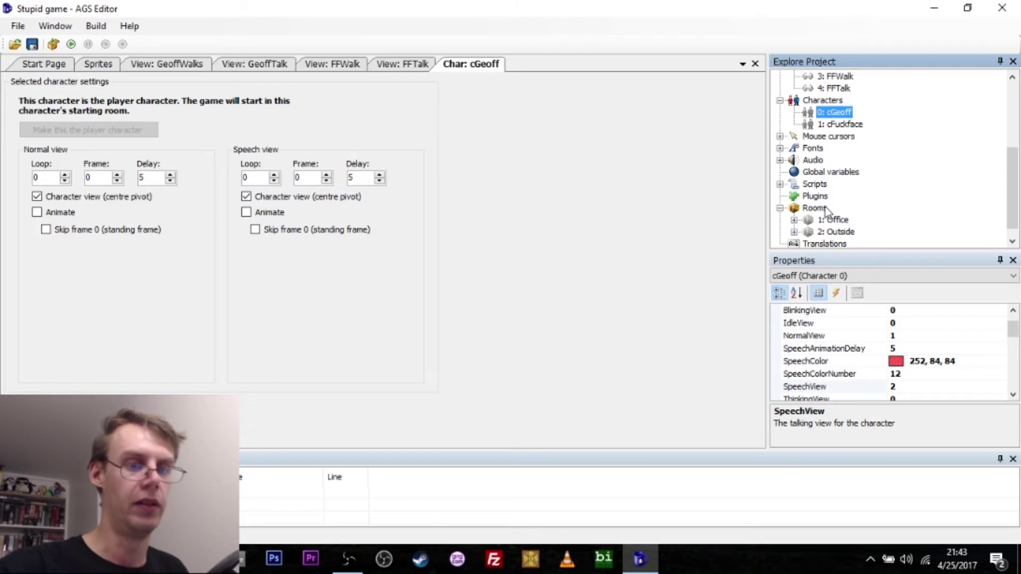
click(836, 221)
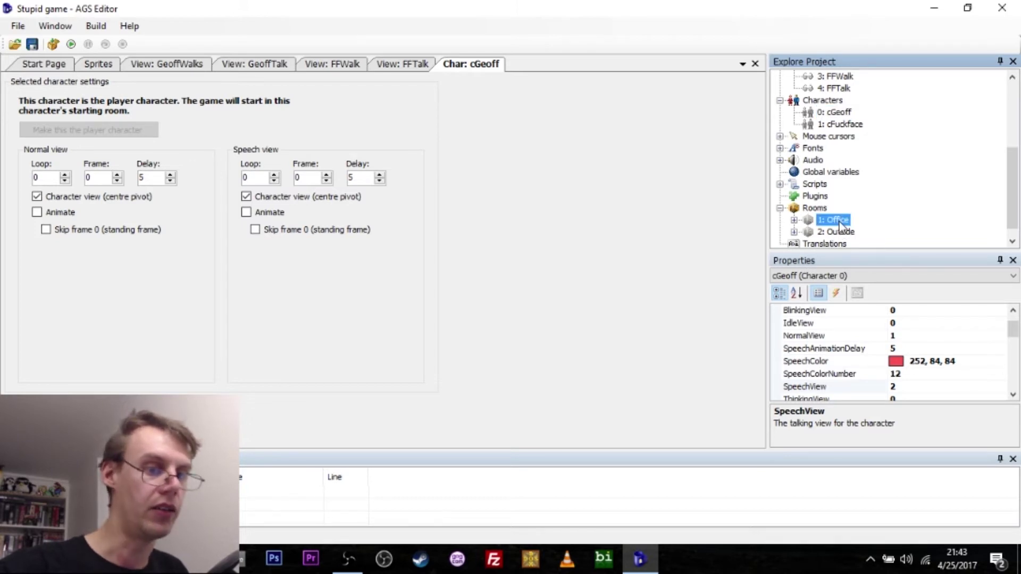
click(839, 233)
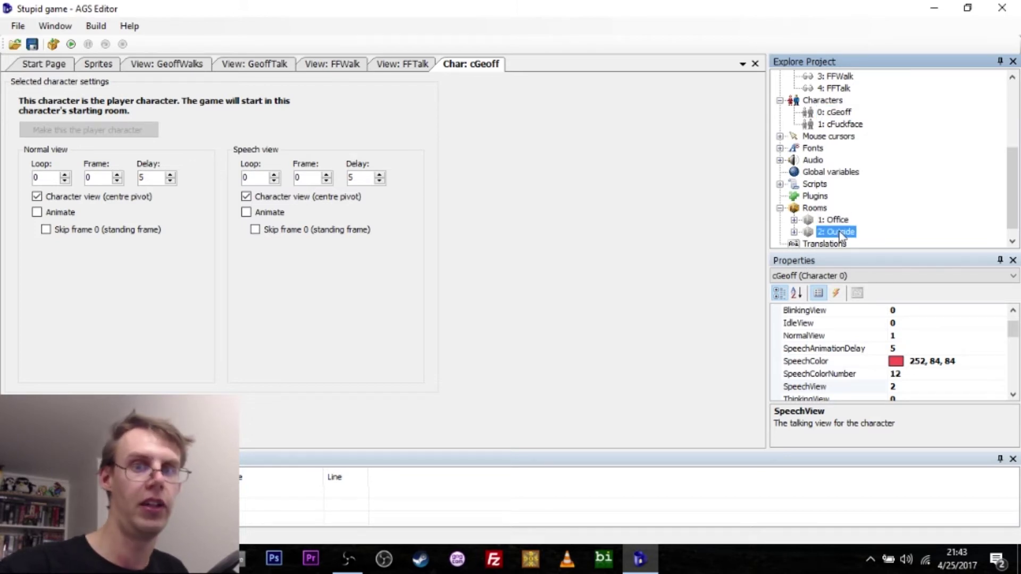
double_click(841, 221)
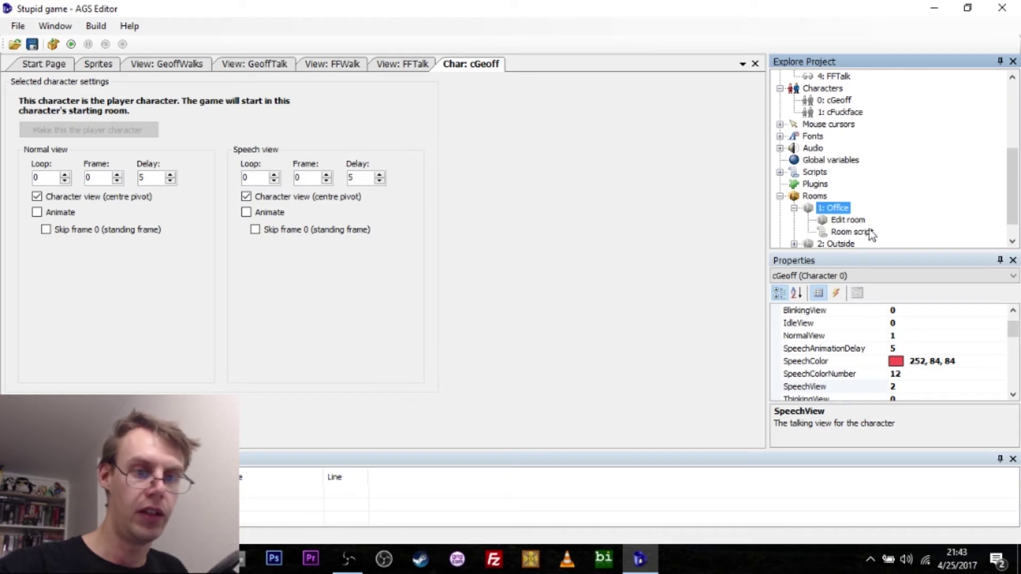
double_click(851, 221)
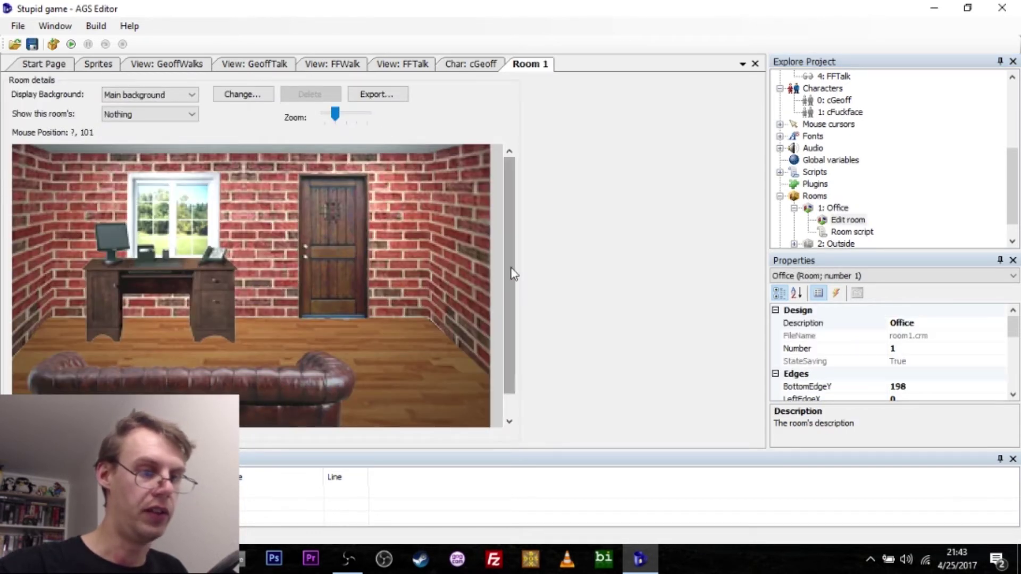
Look over the Office background, open the background import dialog, and cancel it without choosing an image
drag(512, 273, 502, 228)
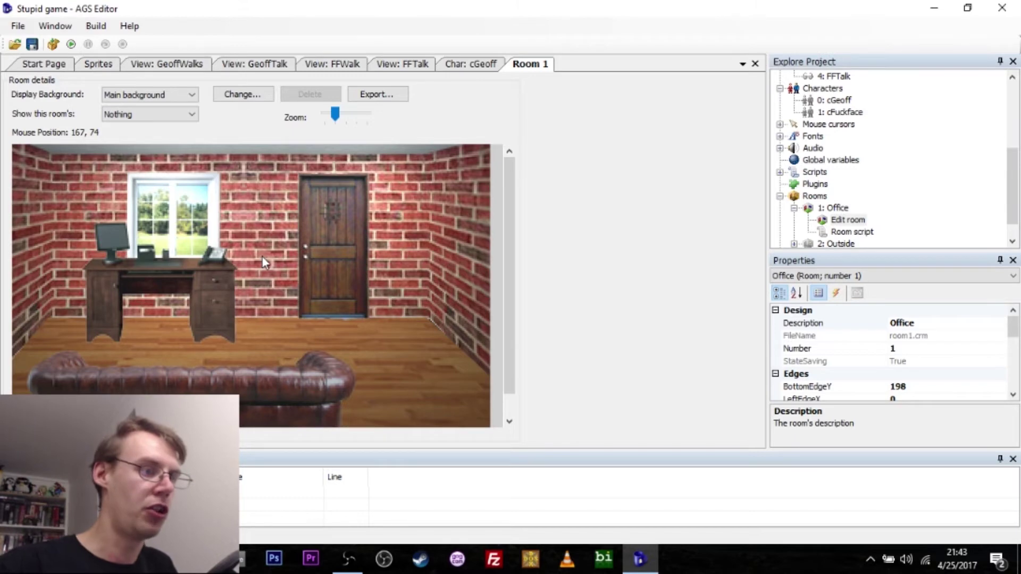
click(237, 95)
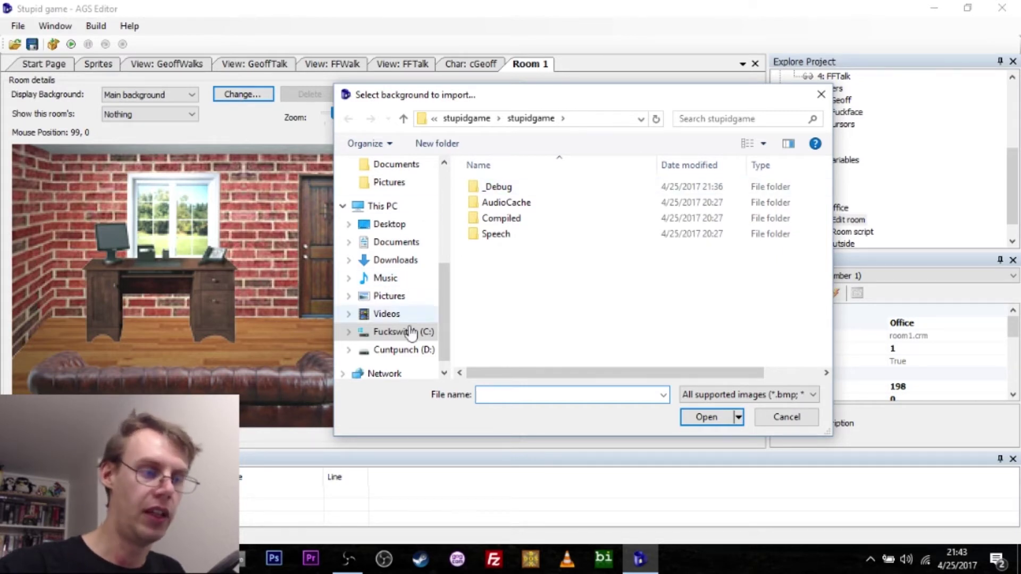
click(783, 421)
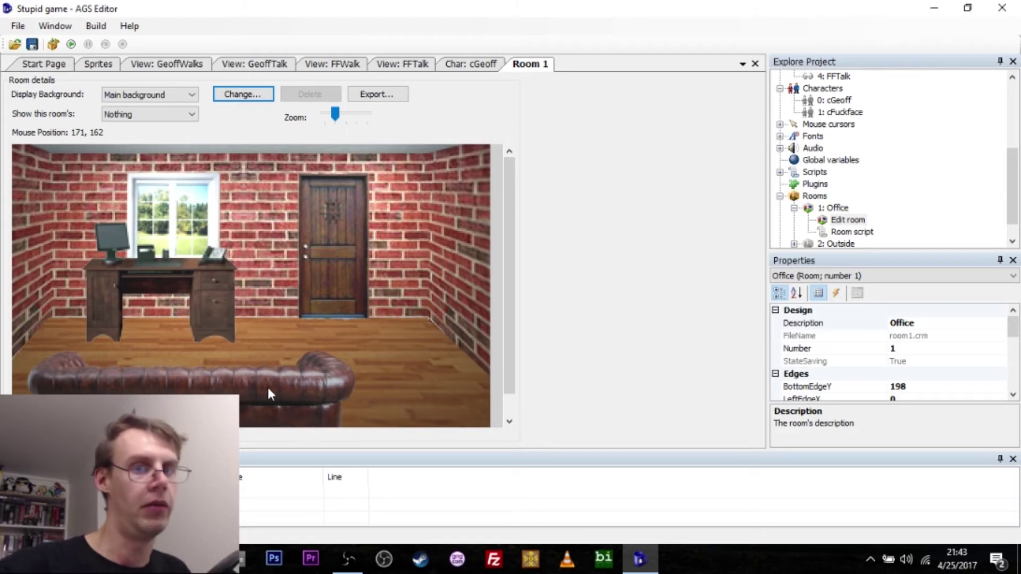
Test-run the game, walk the player character around behind the sofa, and close the game window
key(F5)
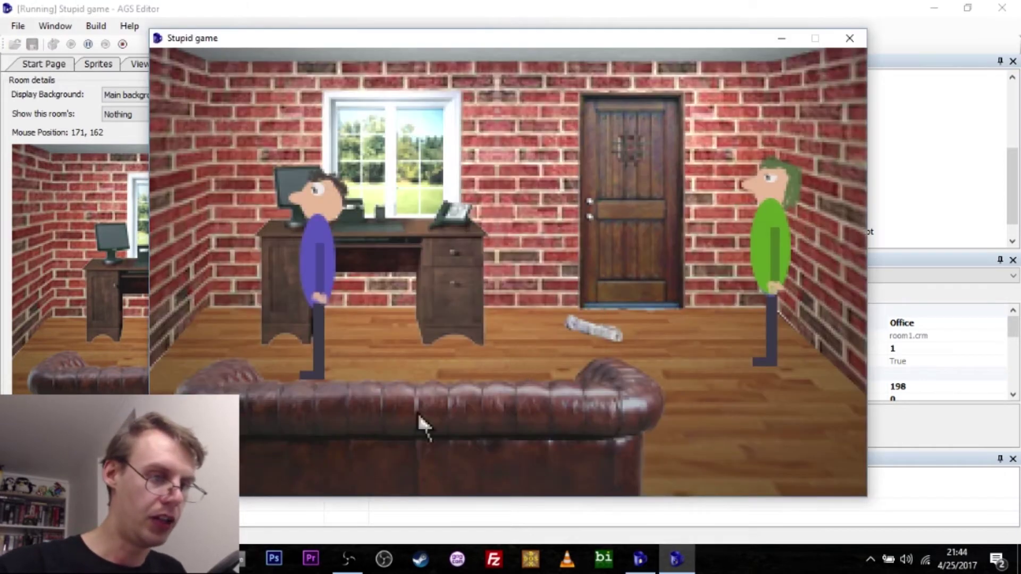
click(417, 412)
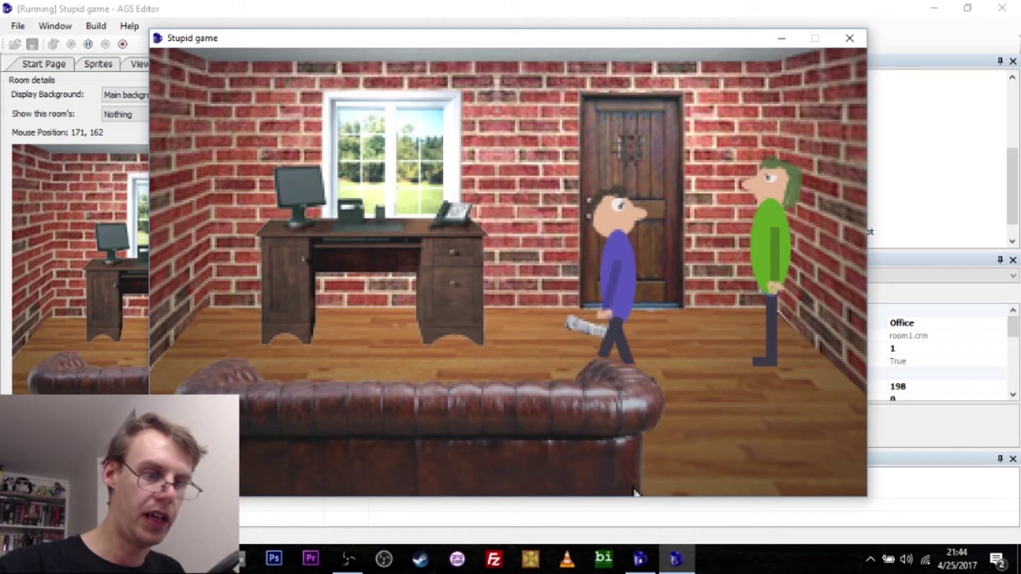
click(608, 487)
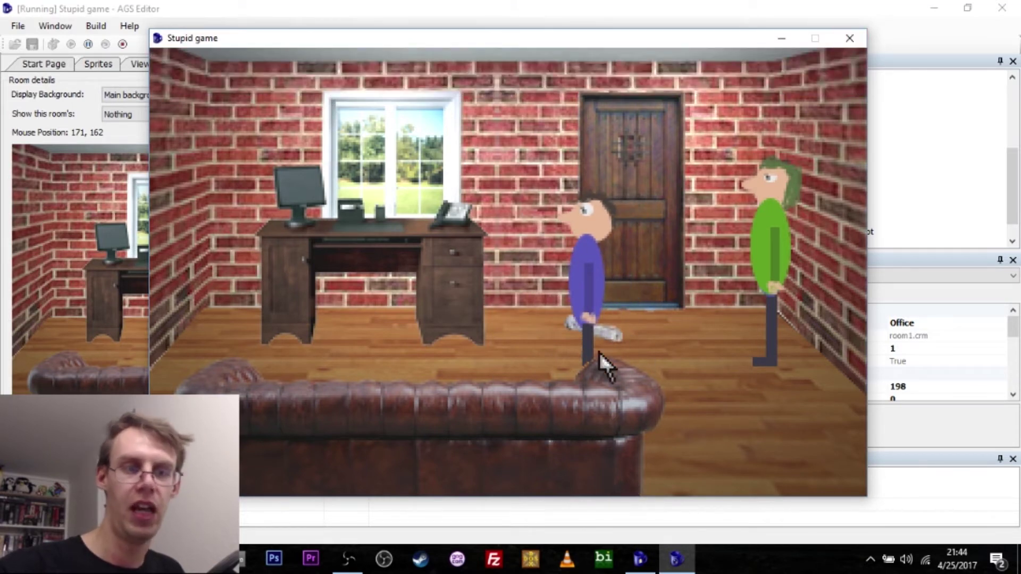
click(850, 38)
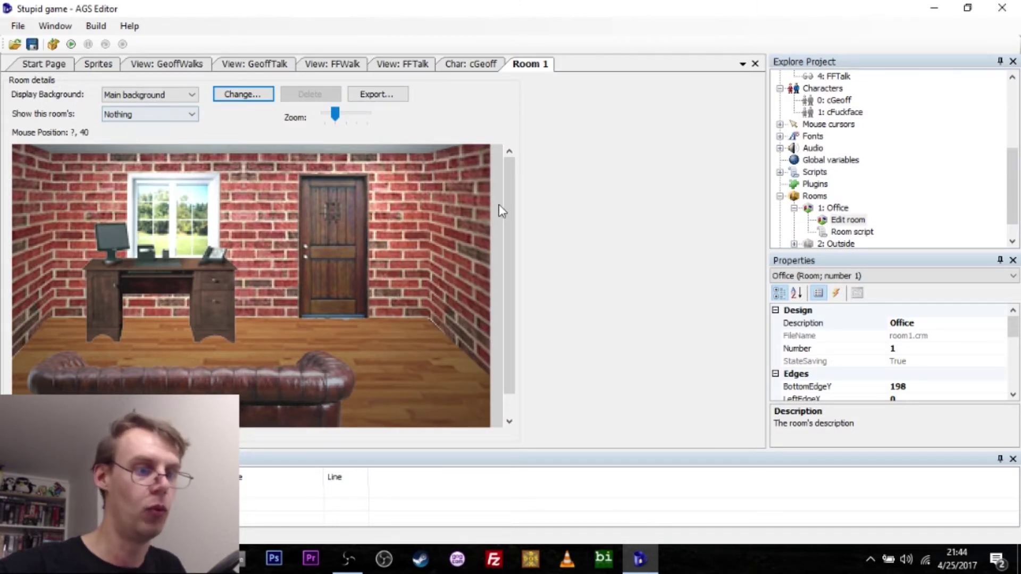
Display the Office room's walk-behinds over its main background
scroll(510, 211, down, 2)
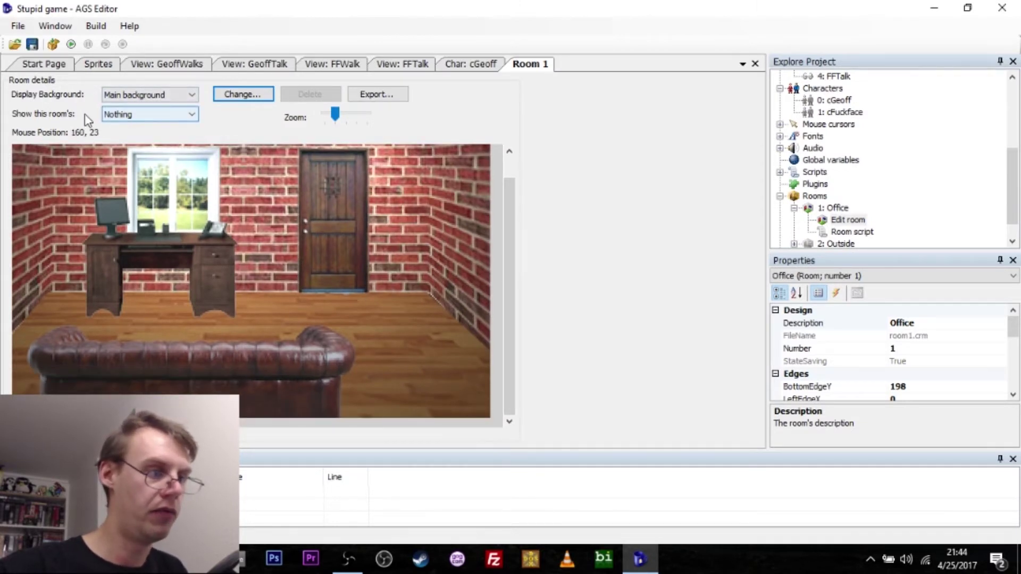
click(140, 116)
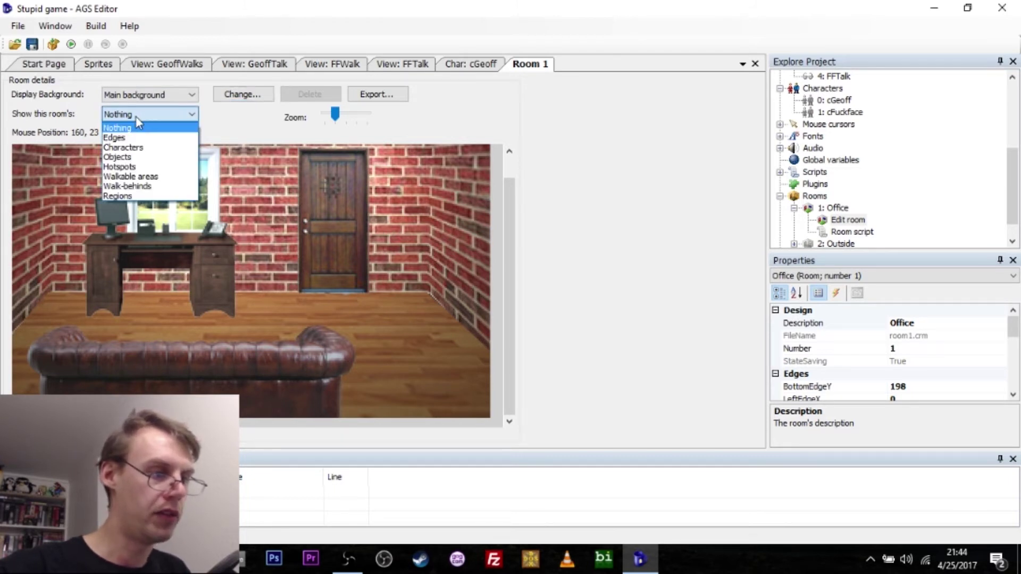
click(131, 186)
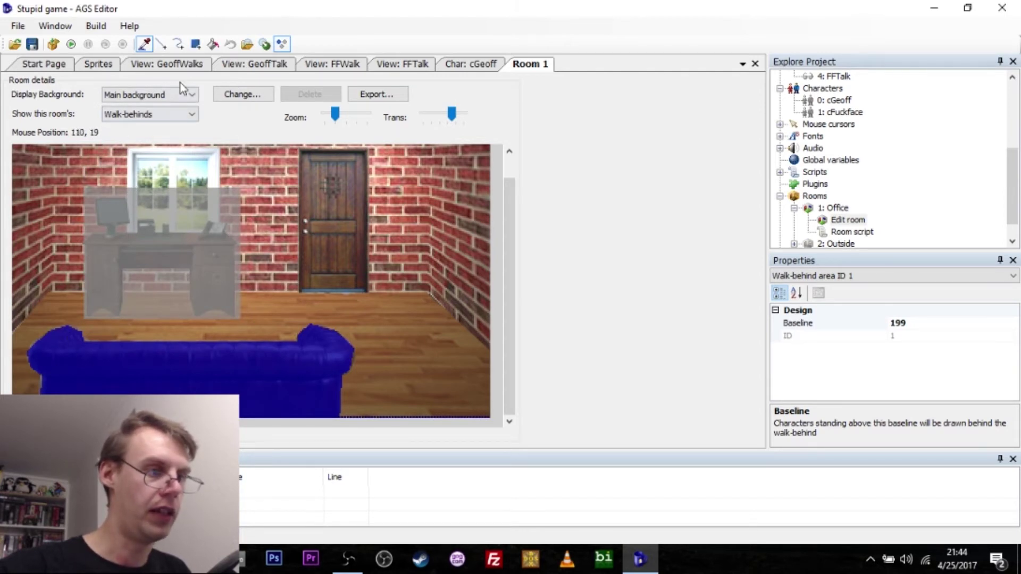
Try out the line, freehand and fill tools for walk-behind area 1 beside the door, and undo the trial shapes
click(179, 45)
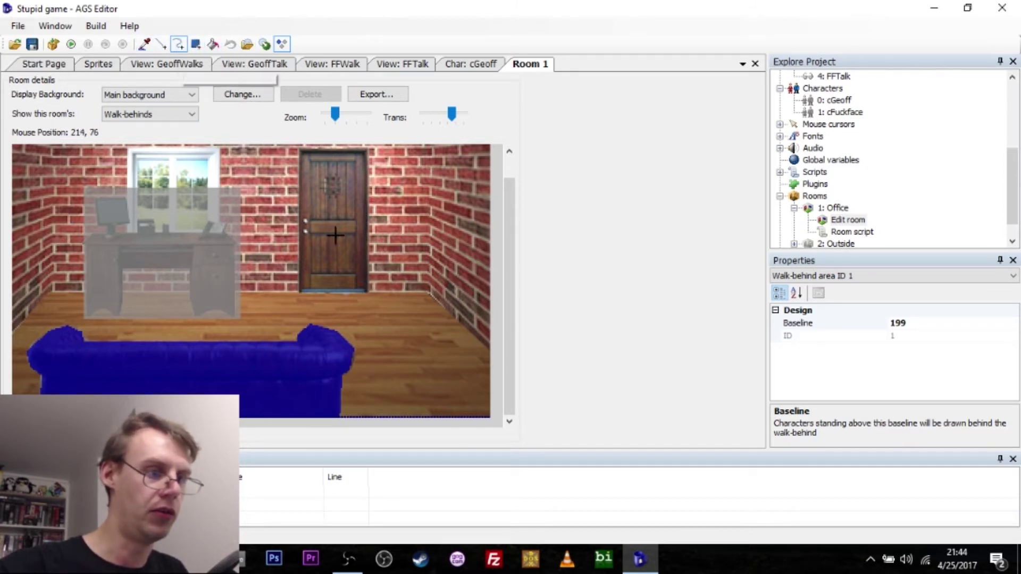
click(161, 44)
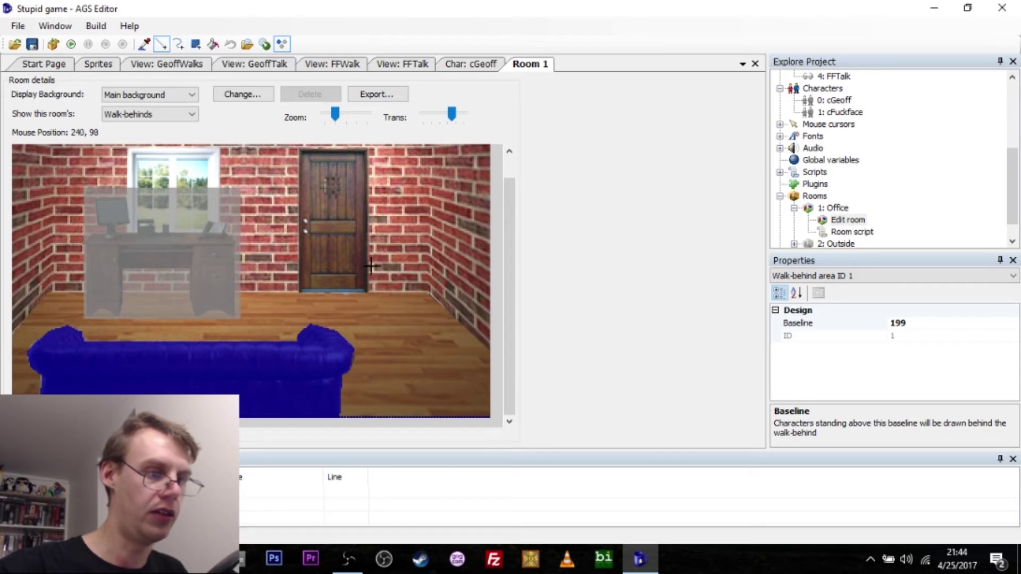
mouse_move(389, 313)
mouse_down()
mouse_move(397, 265)
mouse_move(388, 220)
mouse_move(369, 252)
mouse_move(418, 319)
mouse_up()
click(178, 44)
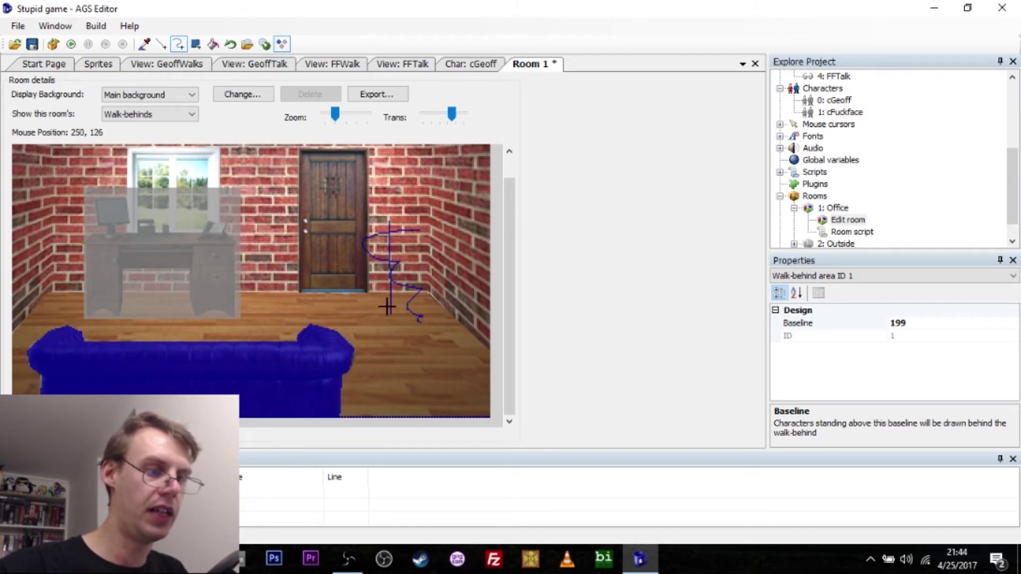
key(f)
click(403, 296)
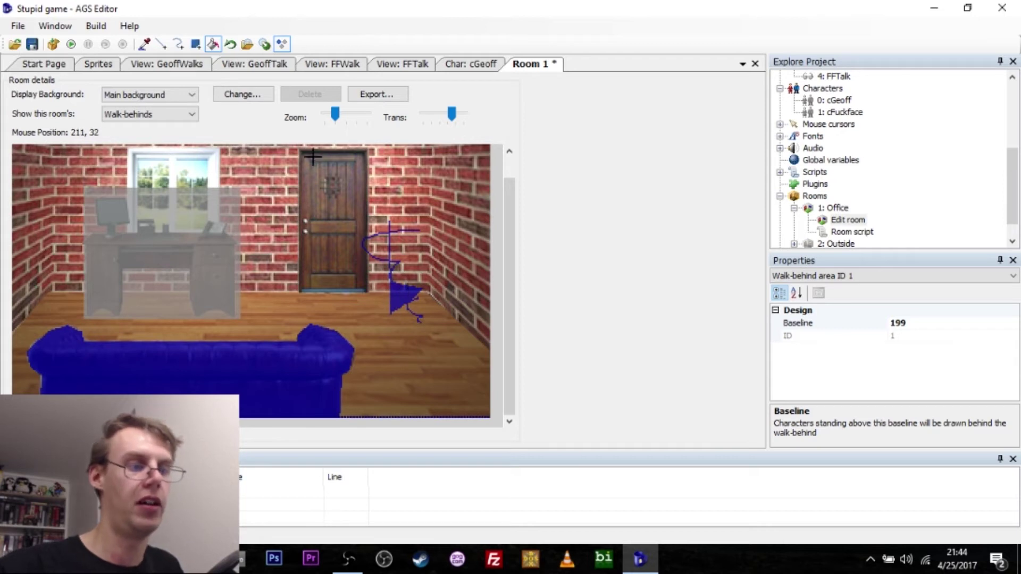
key(r)
key(ctrl+z)
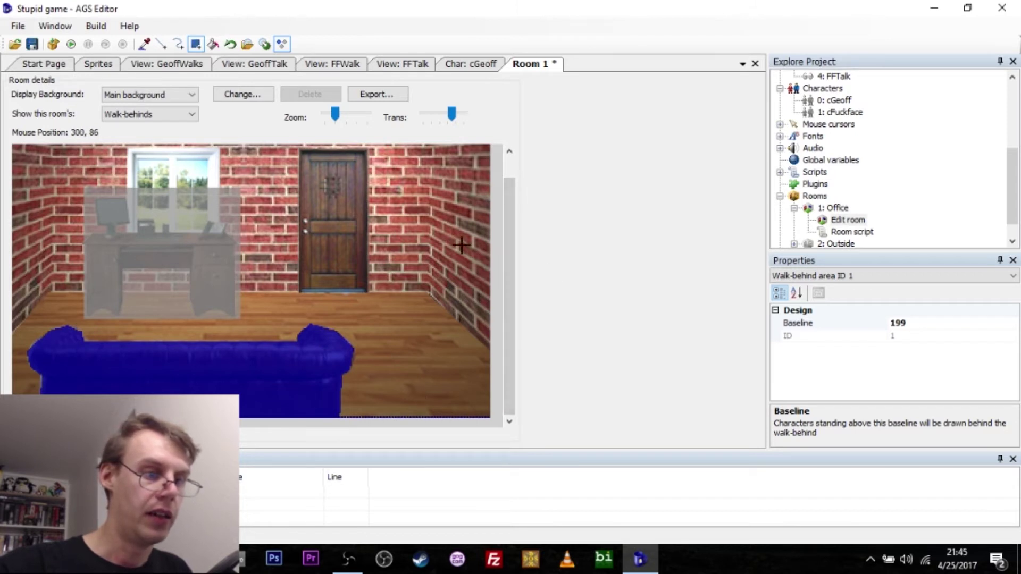
Try the sofa walk-behind's baseline at 172, and move it back down to 198 near the room's lower edge
drag(419, 418, 452, 402)
scroll(502, 214, up, 1)
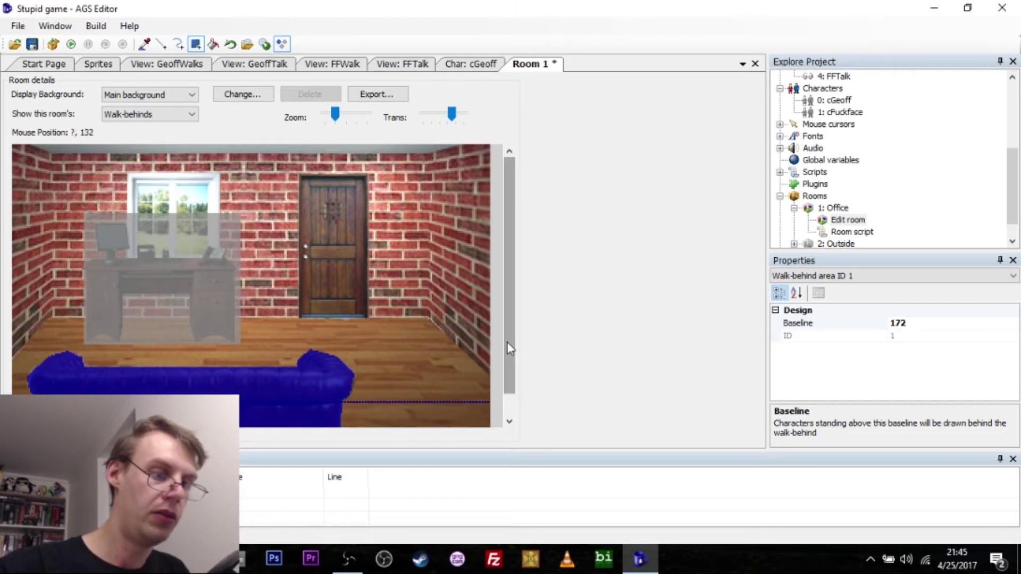
scroll(505, 345, down, 1)
drag(405, 376, 421, 418)
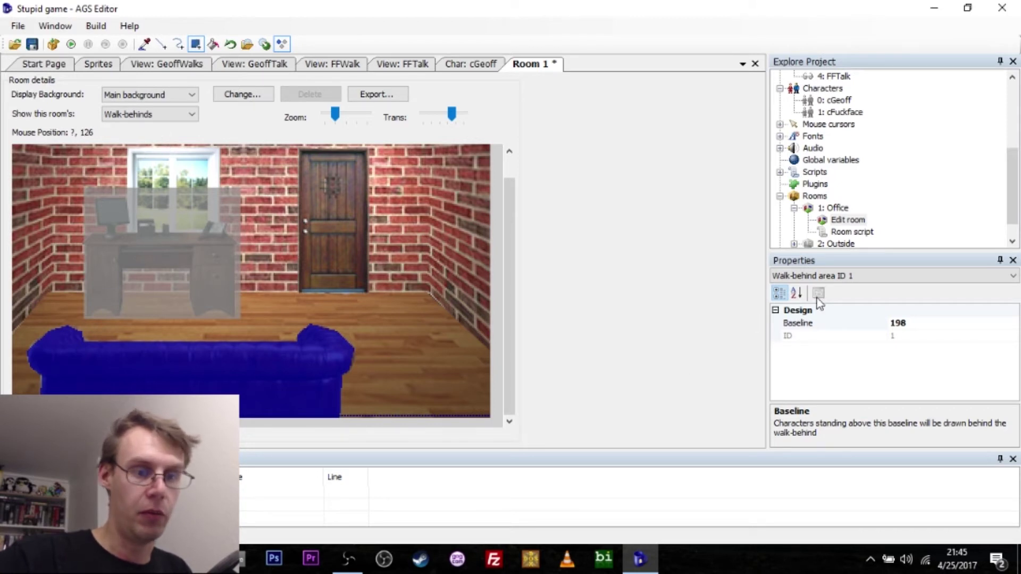
Select walk-behind area ID 2 covering the desk and set its baseline to 132 at the foot of the desk
click(830, 275)
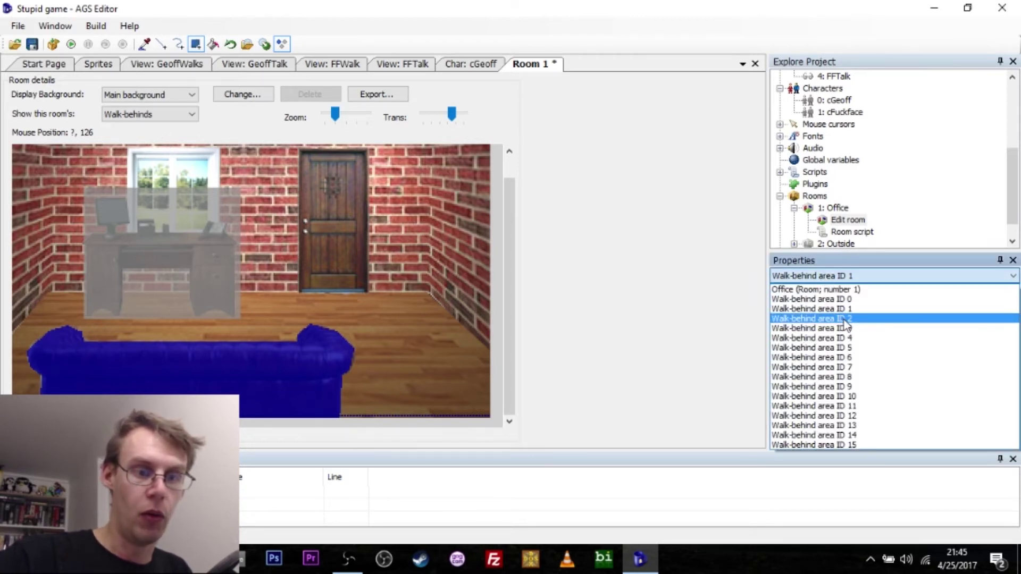
click(845, 318)
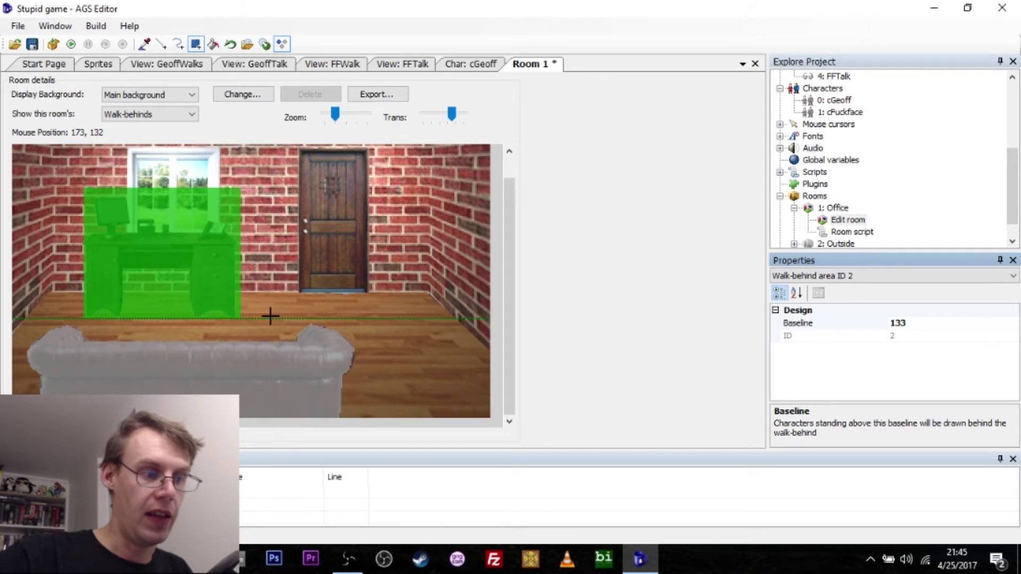
drag(270, 319, 274, 317)
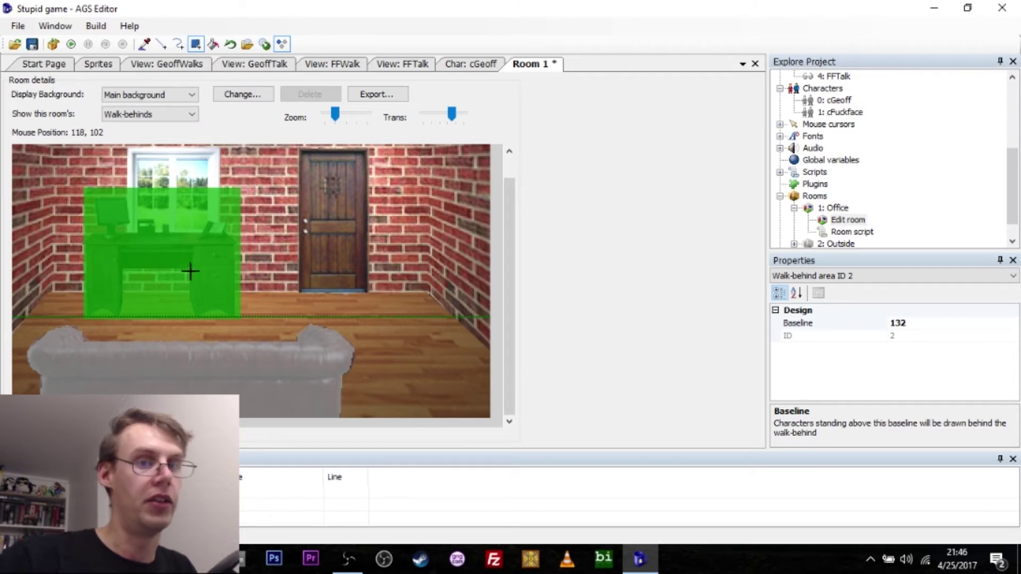
click(241, 287)
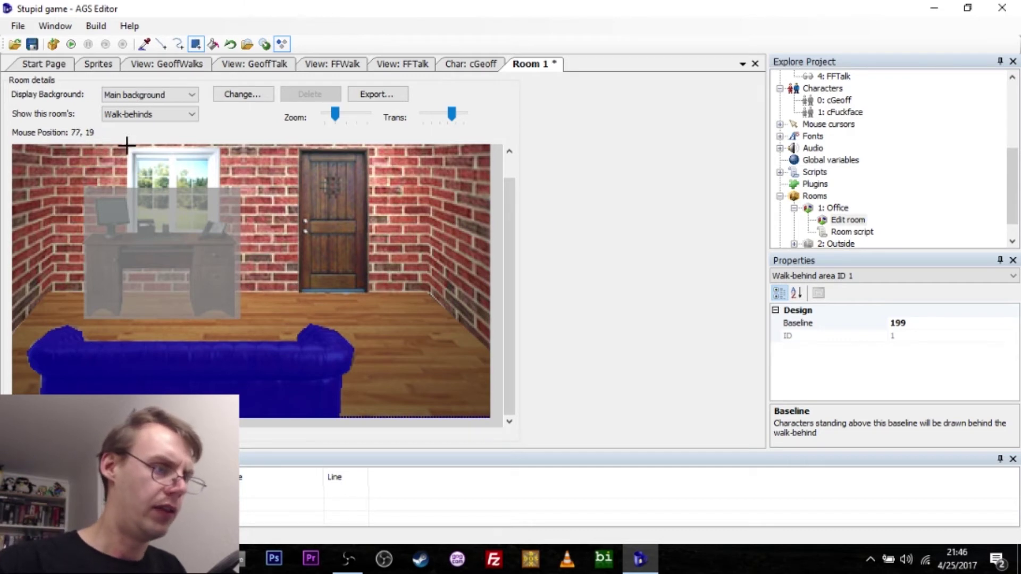
Extend walkable area ID 1 of the Office room with rectangles running up the sofa's left end and across behind the desk
click(139, 114)
click(146, 177)
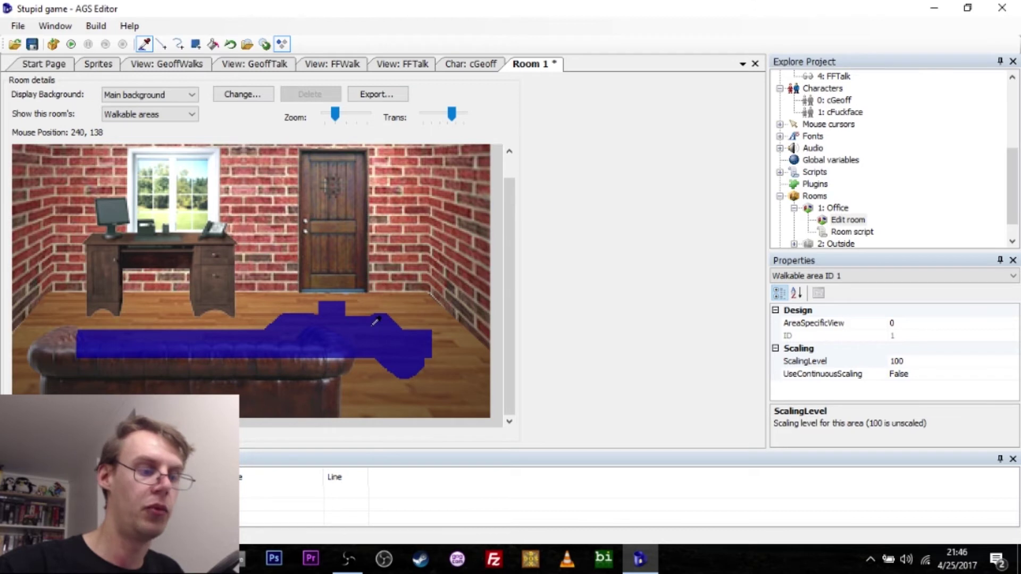
click(197, 43)
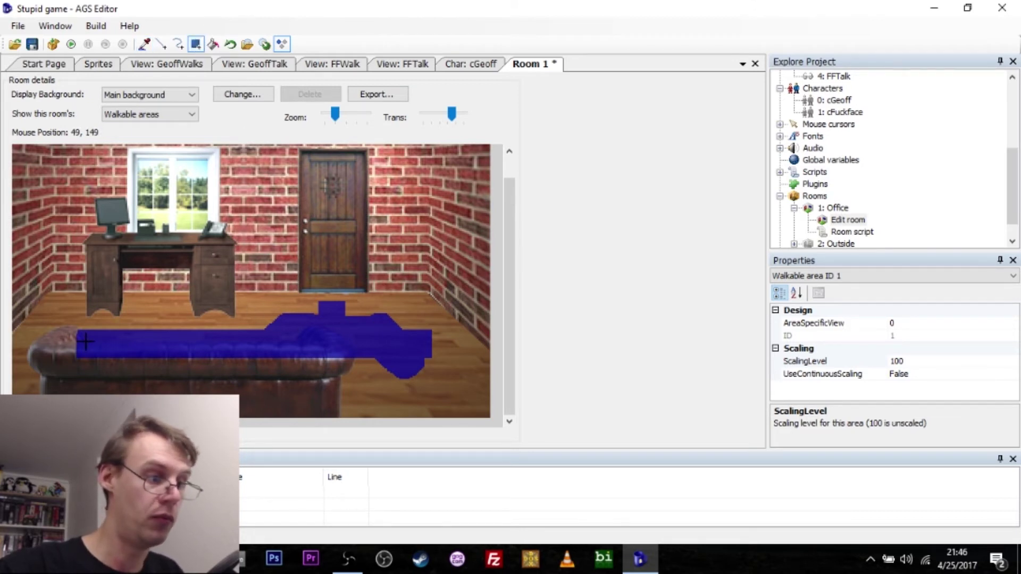
mouse_move(85, 341)
mouse_down()
mouse_move(55, 315)
mouse_move(59, 327)
mouse_move(65, 335)
mouse_move(49, 270)
mouse_move(261, 267)
mouse_up()
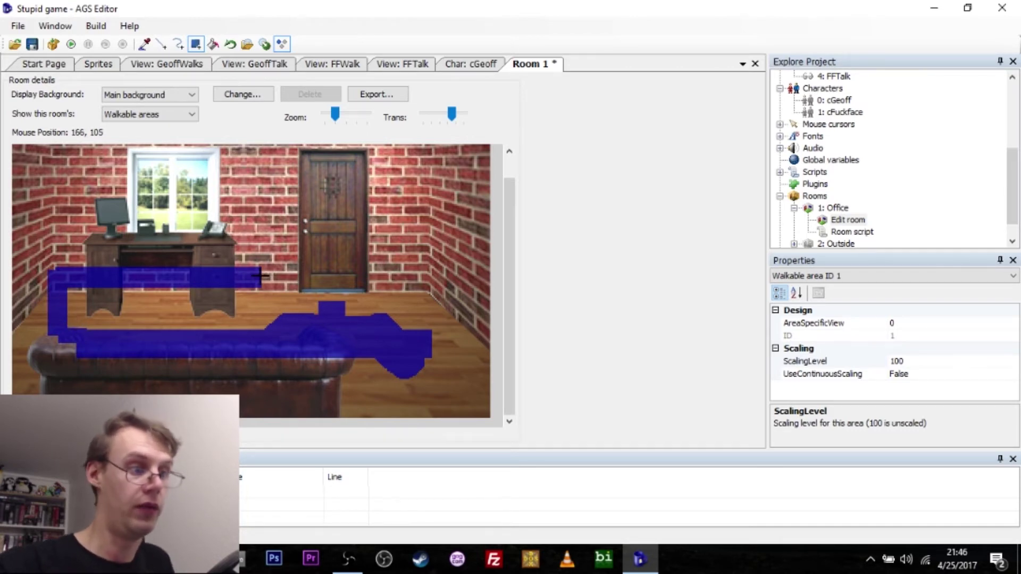
Test-run the game by walking the player character around behind the desk, and switch the Office room display back to walk-behinds
key(F5)
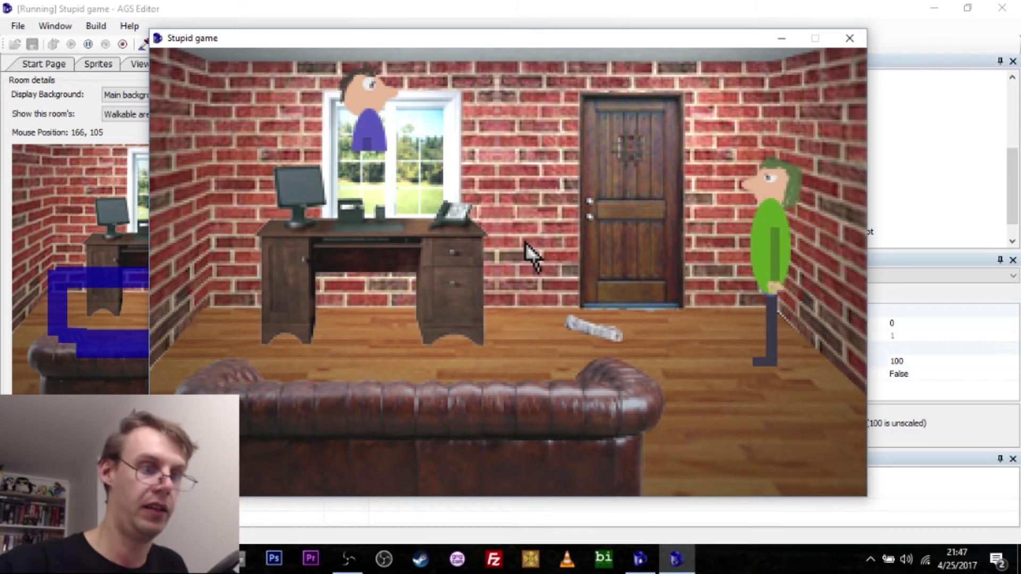
click(532, 256)
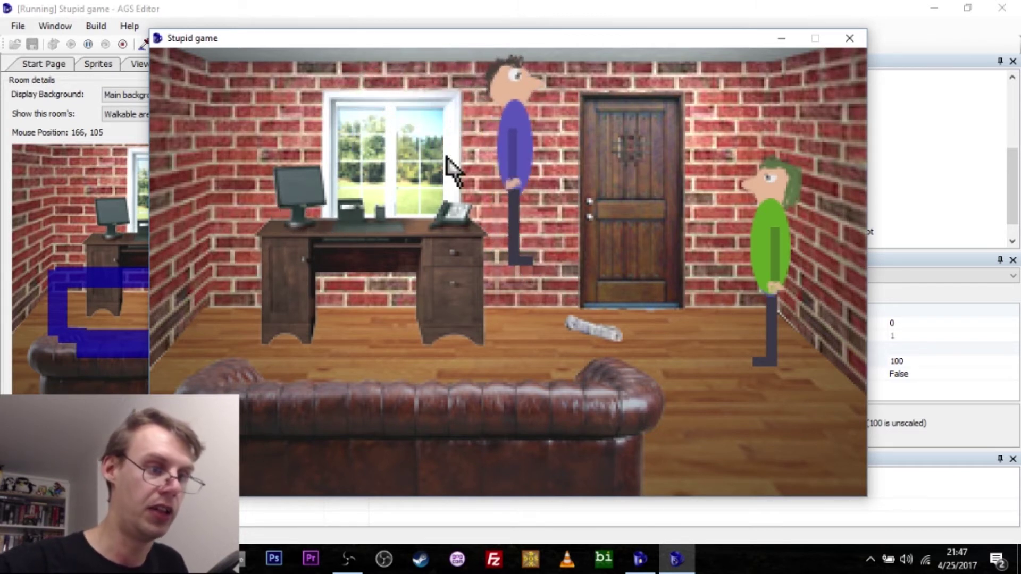
click(412, 157)
mouse_move(859, 66)
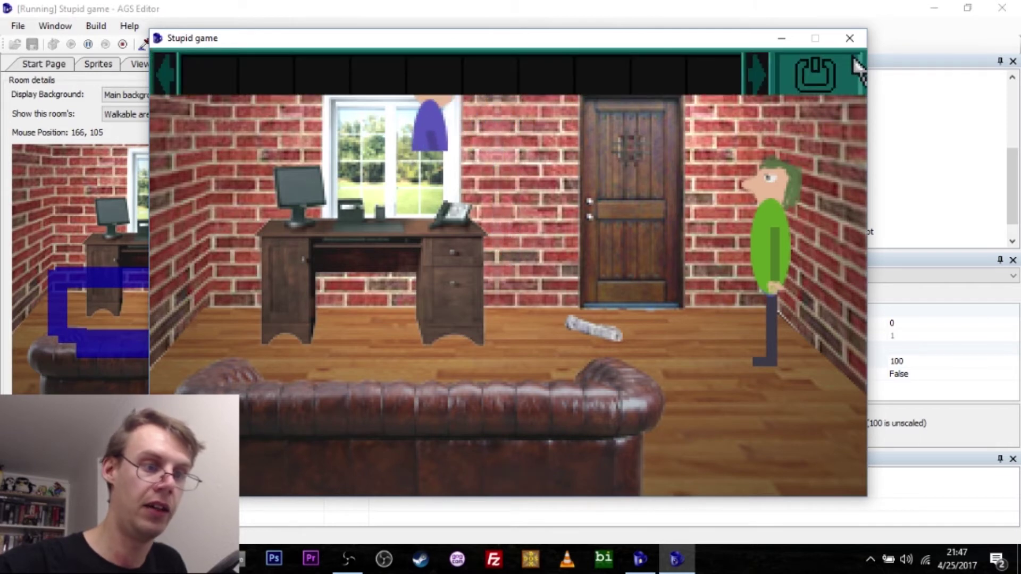
click(850, 37)
click(167, 116)
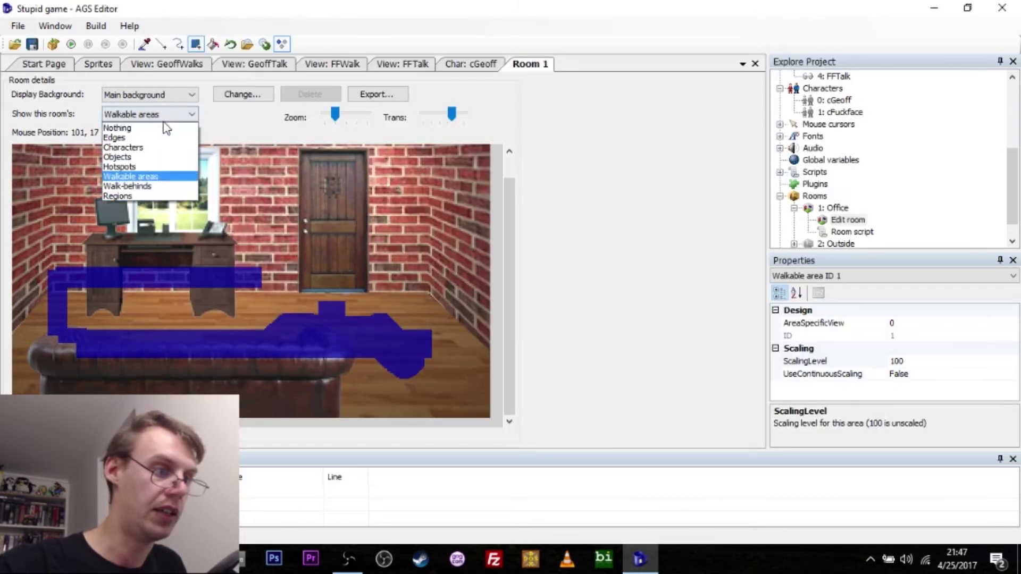
click(136, 186)
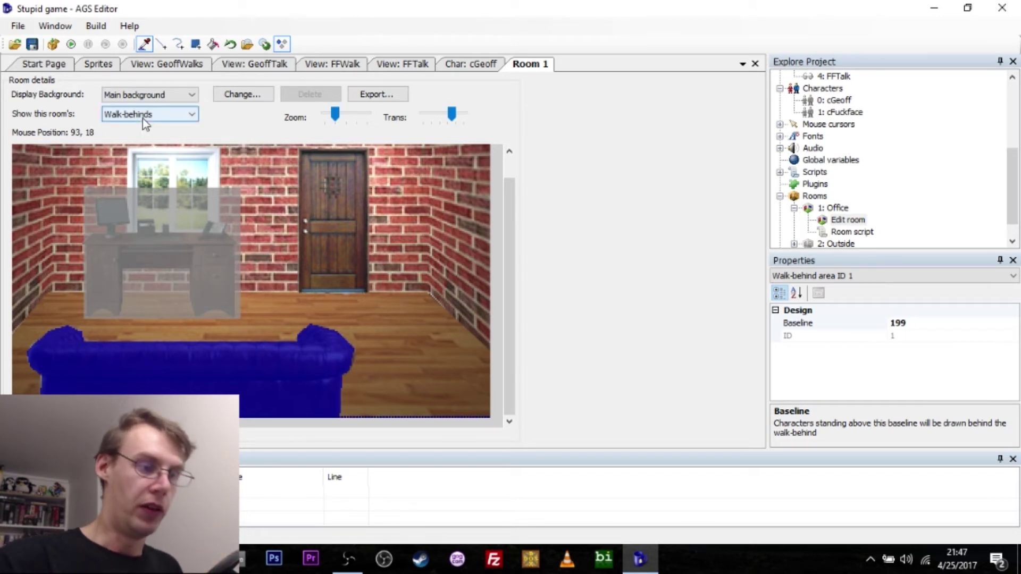
Compare the settings of character 1 with those of cGeoff to see which one is the player character
click(828, 113)
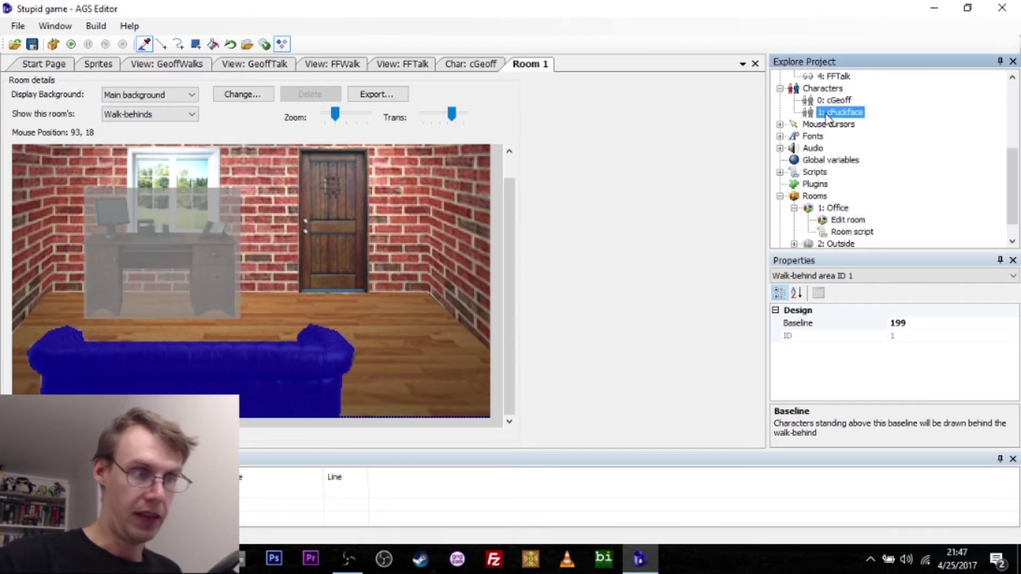
double_click(827, 116)
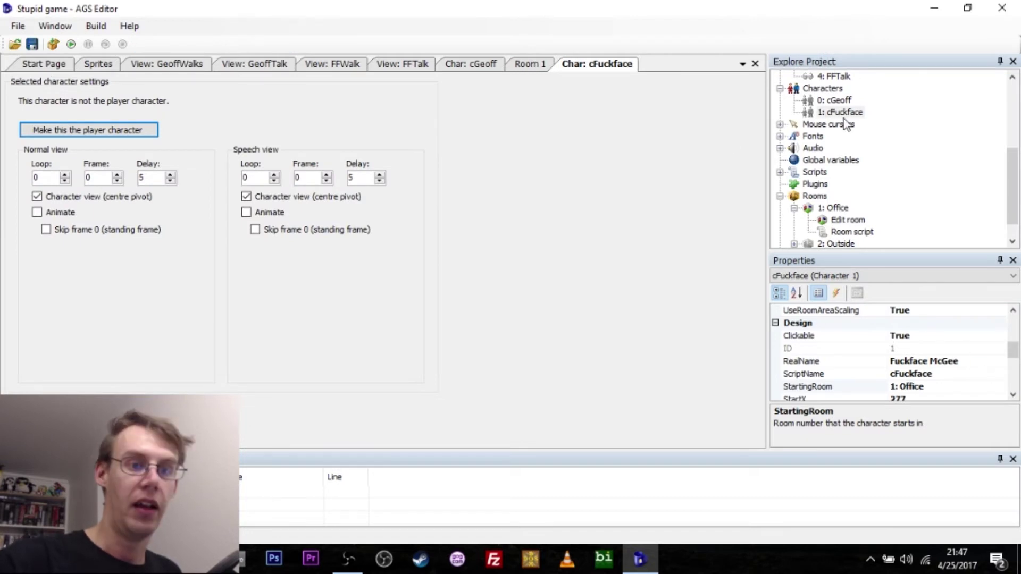
double_click(833, 101)
click(842, 113)
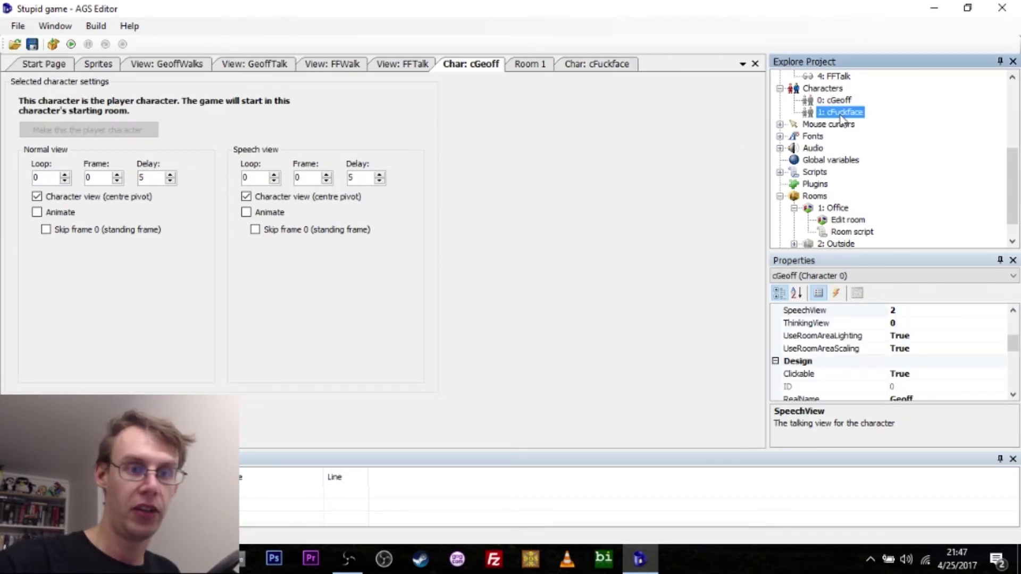
double_click(840, 113)
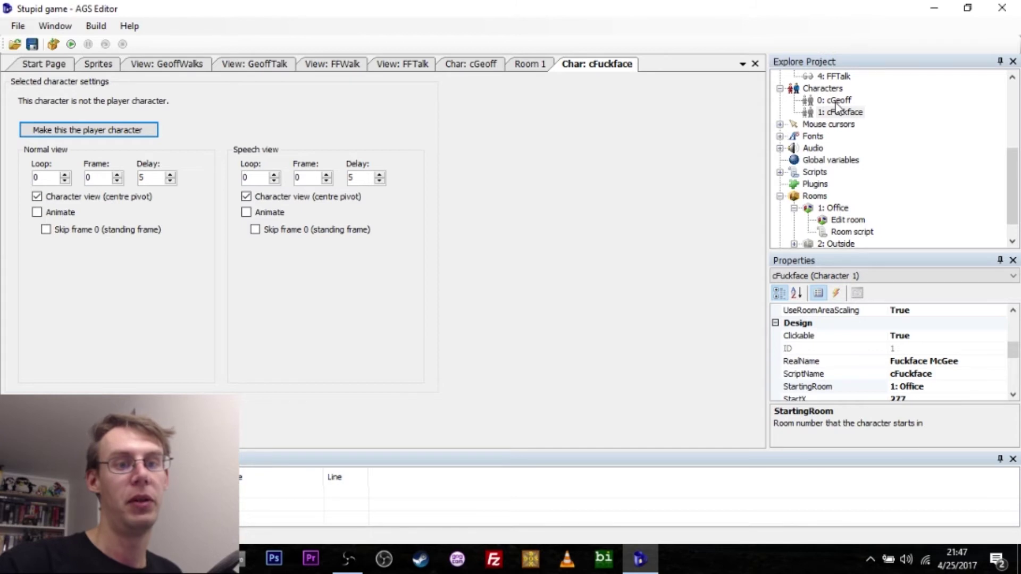
double_click(835, 102)
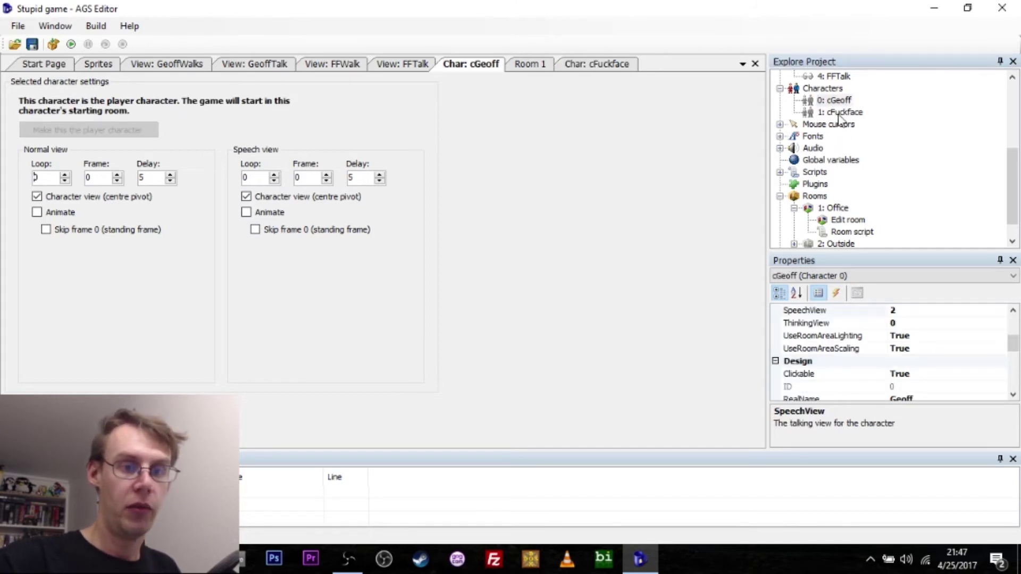
Examine cGeoff's StartingRoom property and the rooms it offers, keeping 1: Office
click(1014, 345)
drag(1013, 344, 1011, 362)
click(915, 324)
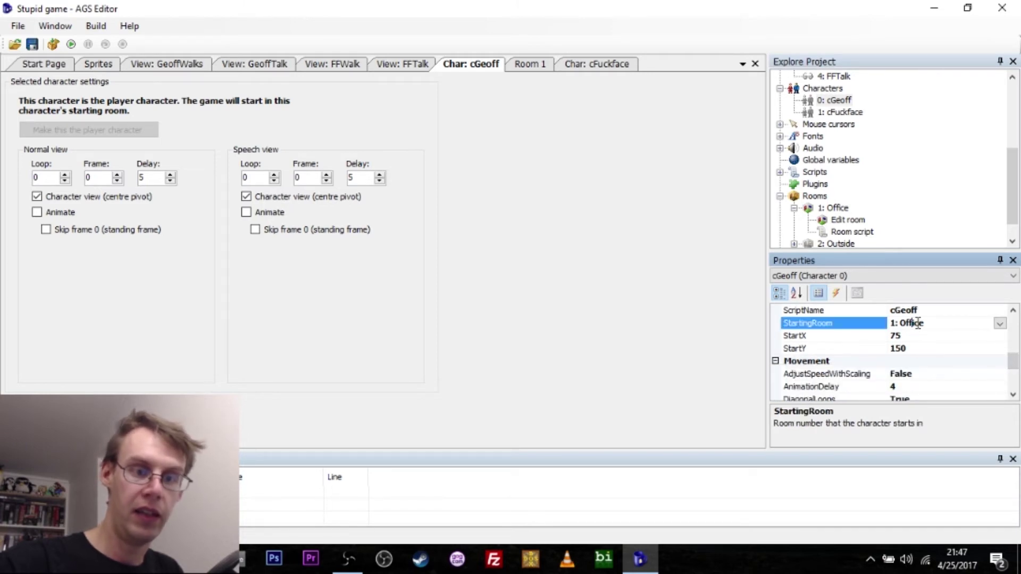
click(999, 323)
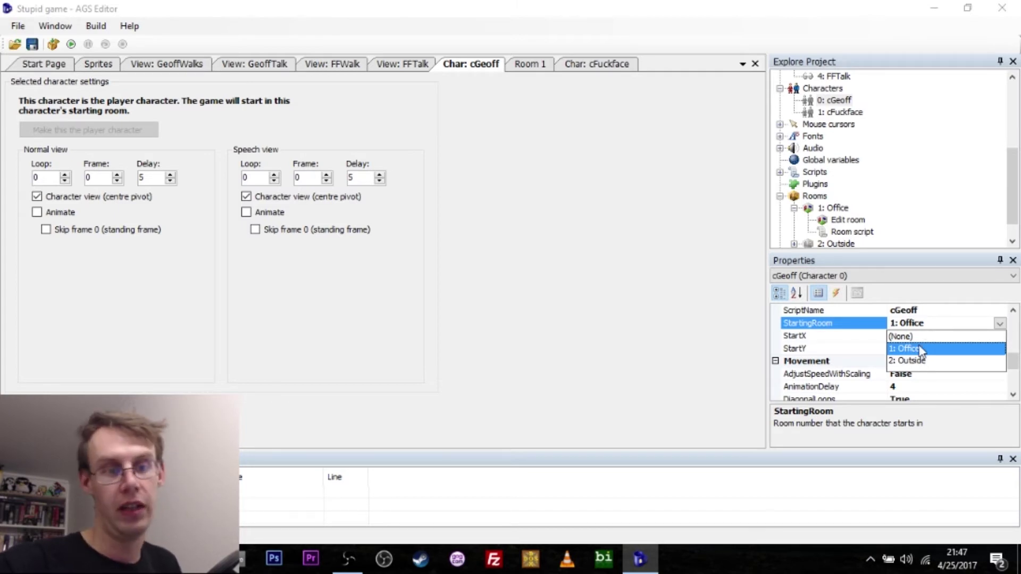
click(1000, 324)
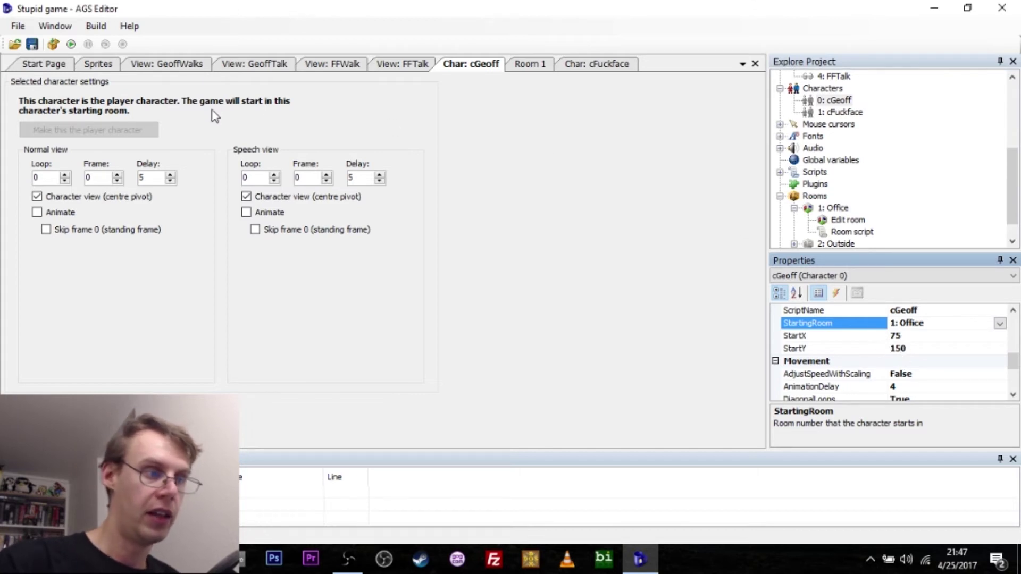
Reopen the Office room for editing and display its walkable areas
double_click(845, 219)
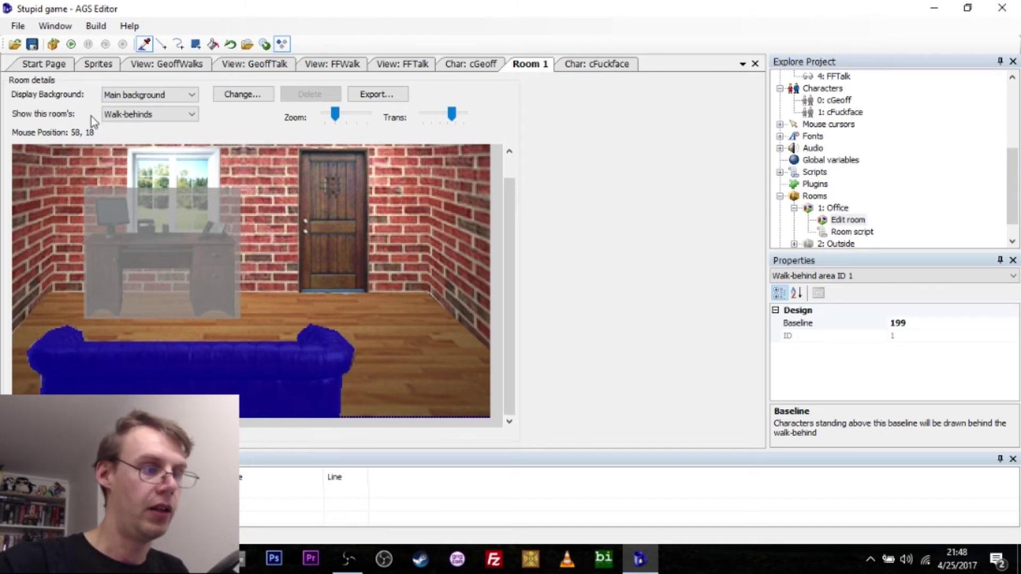
click(118, 115)
click(136, 177)
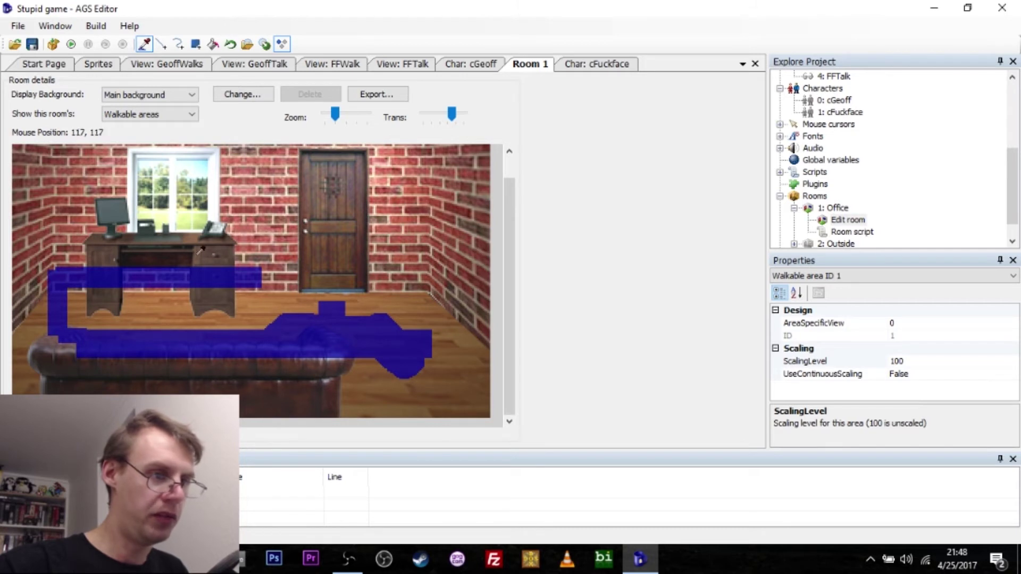
Review cGeoff's starting room and its StartX and StartY coordinates
click(461, 69)
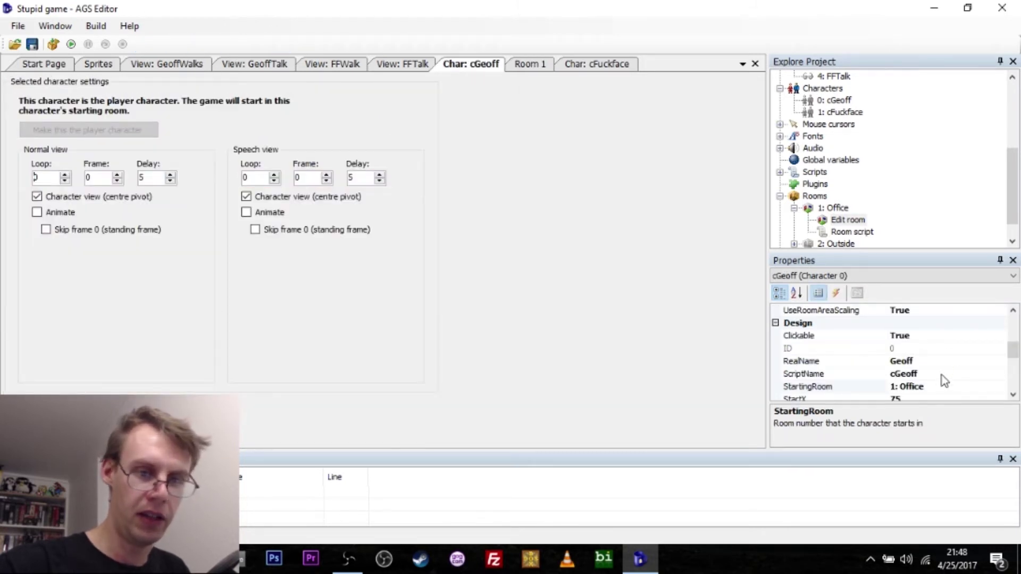
click(851, 387)
scroll(869, 376, down, 1)
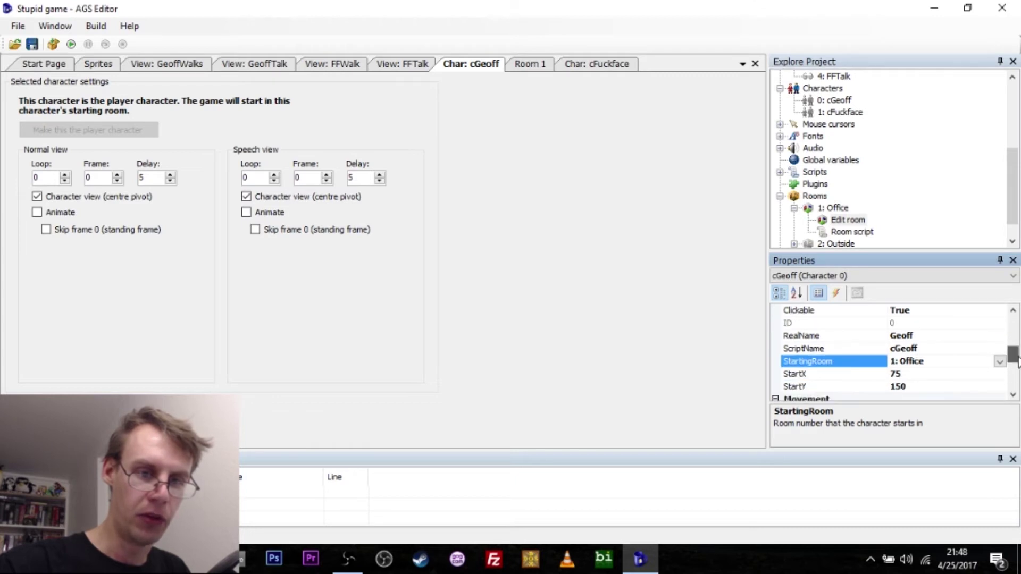
click(807, 362)
click(806, 375)
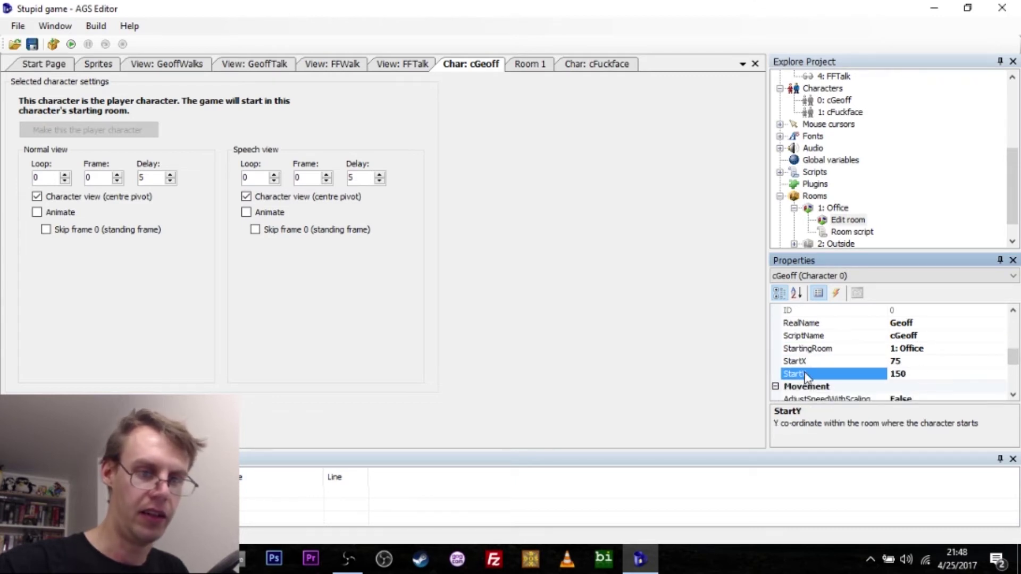
Check character 1's starting coordinates and locate that spot on the Office room's background
click(530, 64)
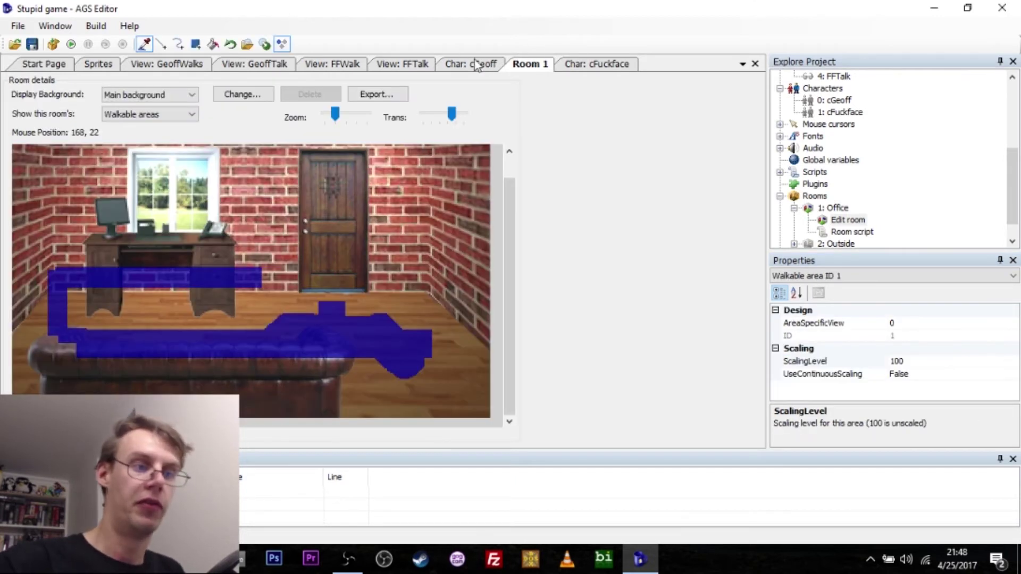
double_click(836, 100)
double_click(832, 112)
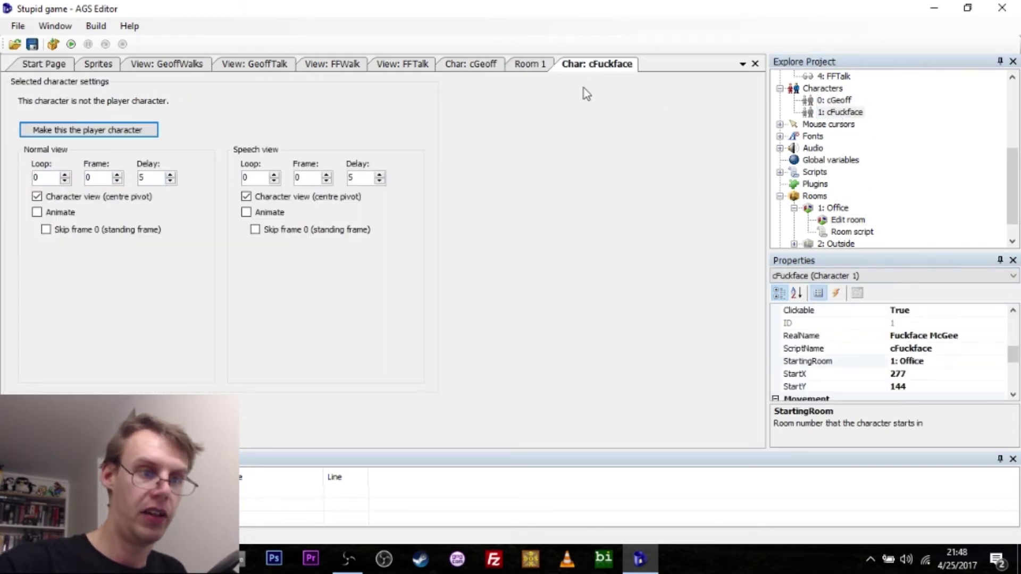
click(532, 64)
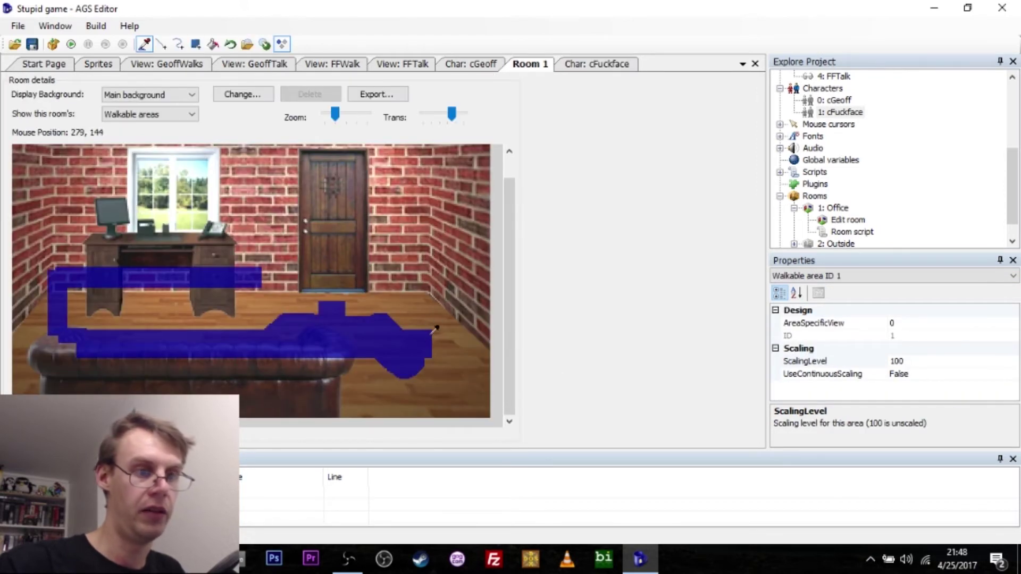
Review character 1's StartingRoom, StartX and StartY properties, and return to the Office room
click(584, 69)
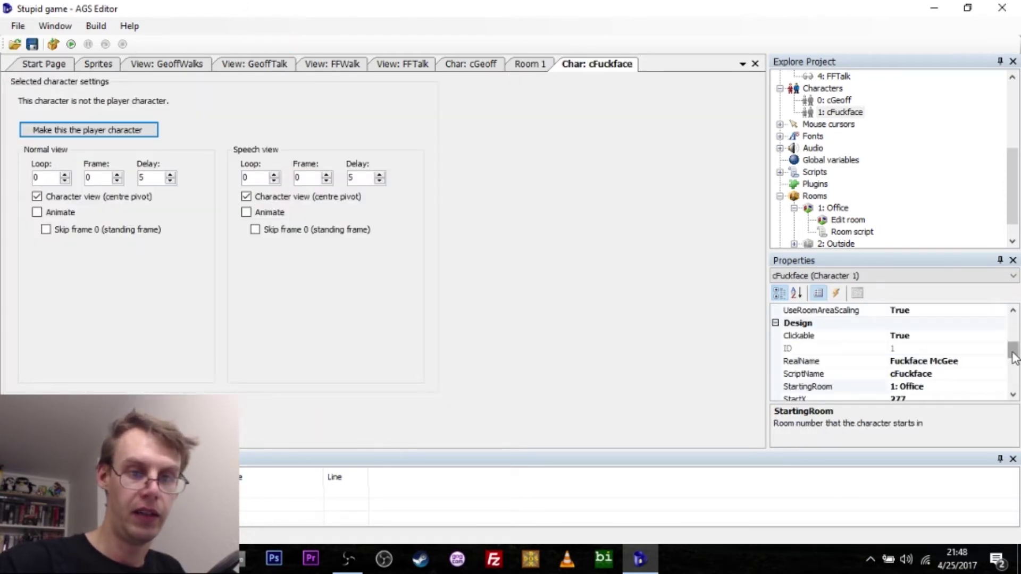
click(904, 387)
scroll(904, 336, down, 2)
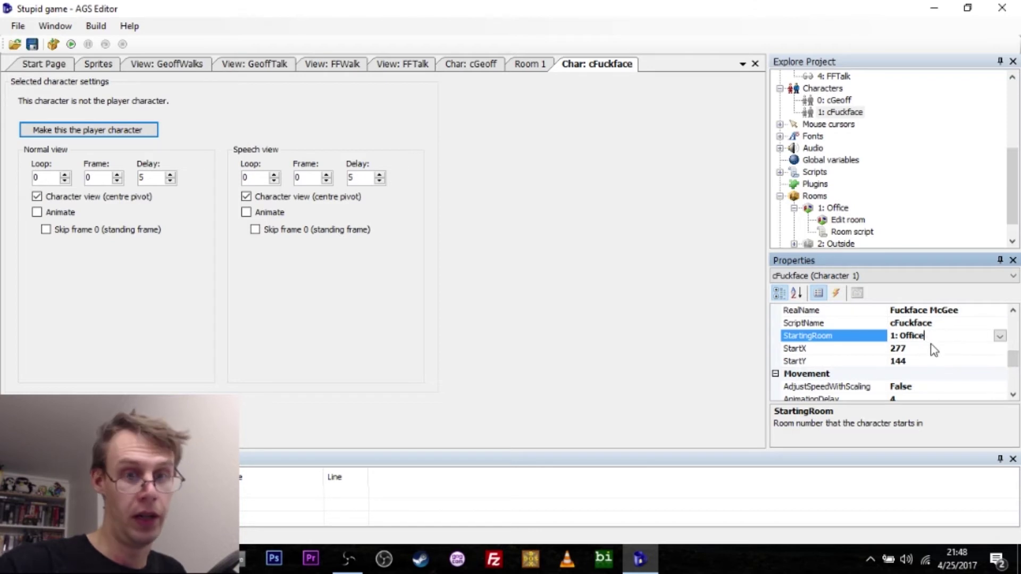
click(918, 353)
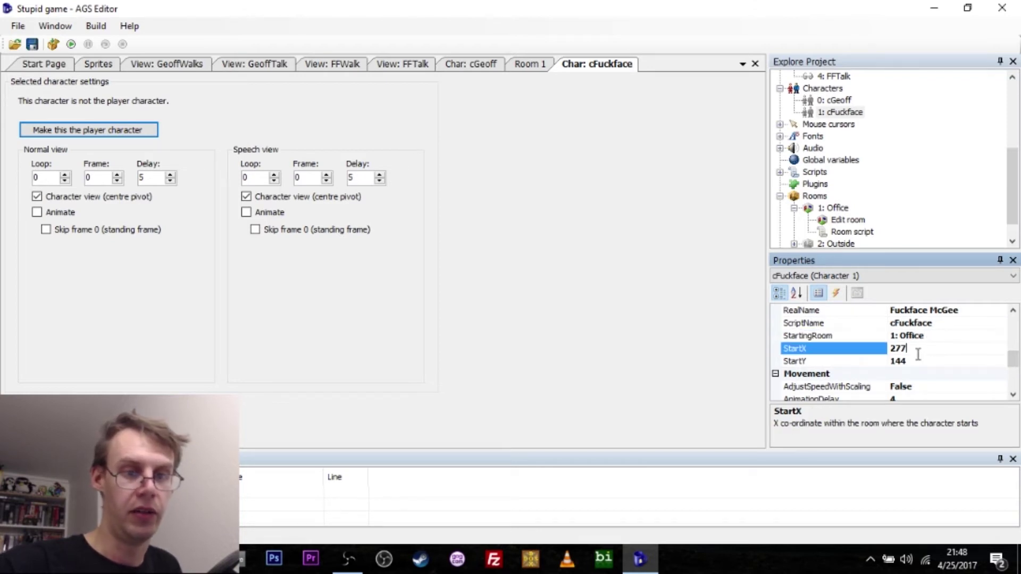
click(911, 361)
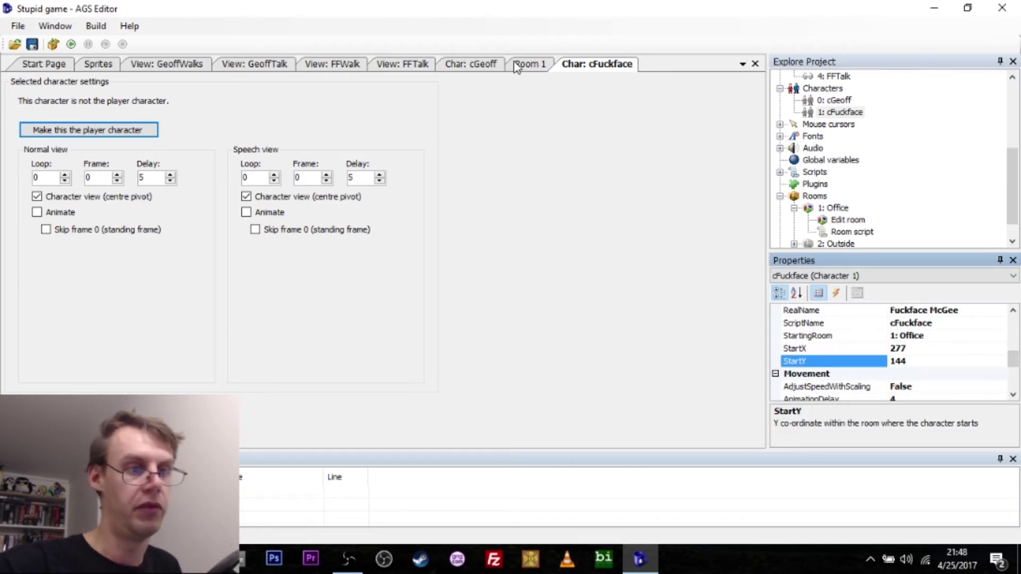
click(528, 64)
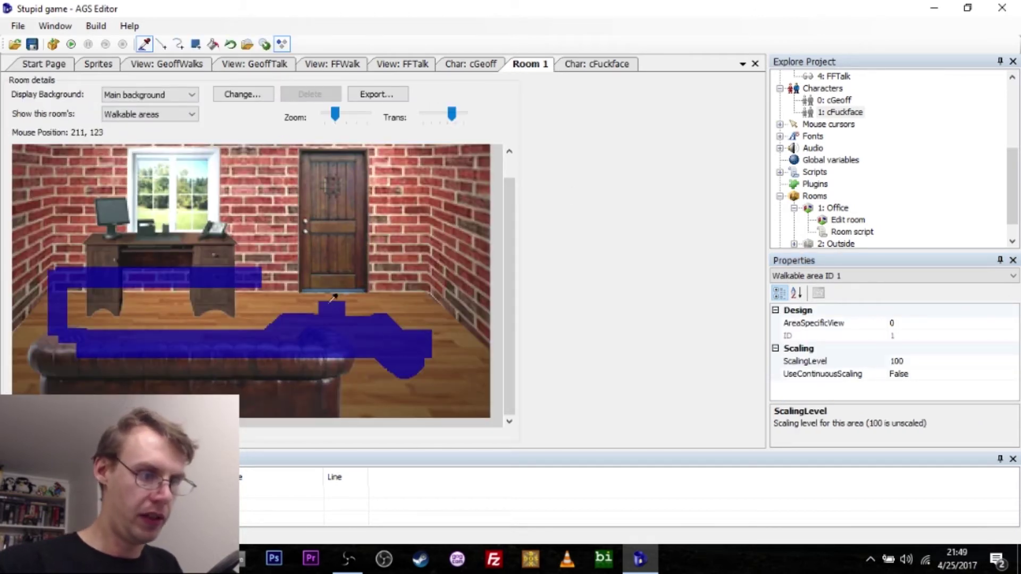
Display the Office room's objects and select the newspaper on the floor to view its properties
click(155, 115)
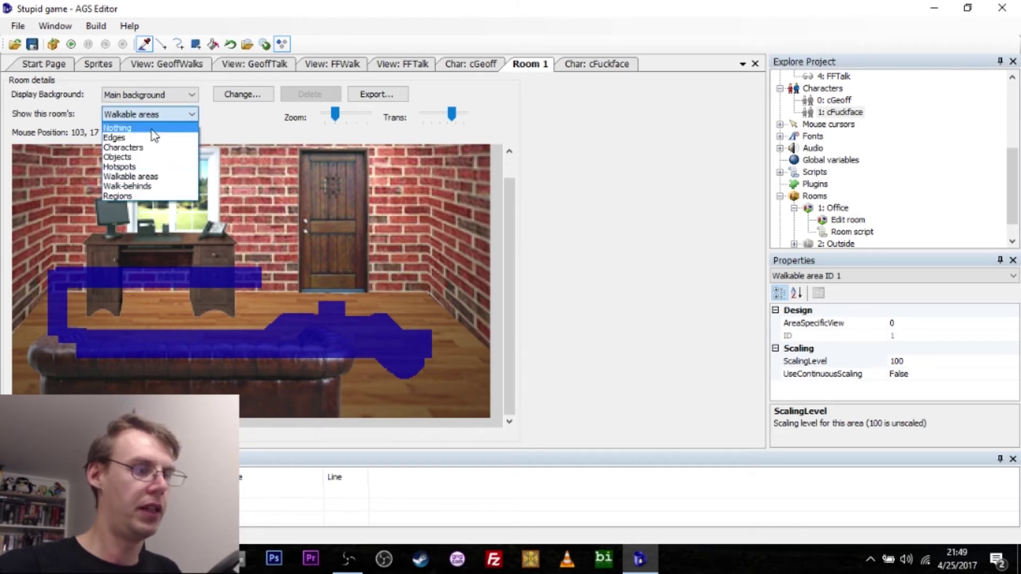
click(132, 158)
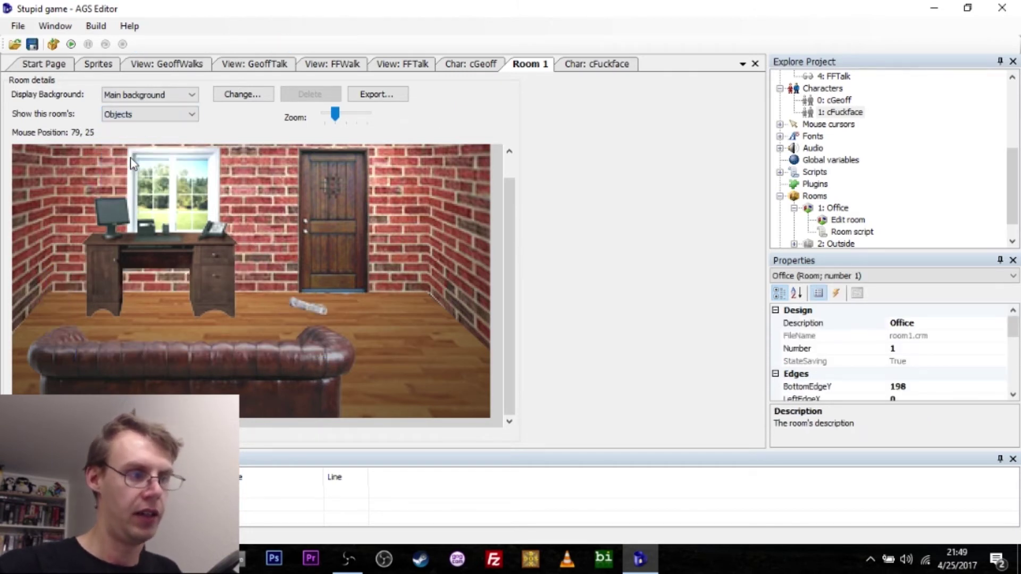
click(117, 114)
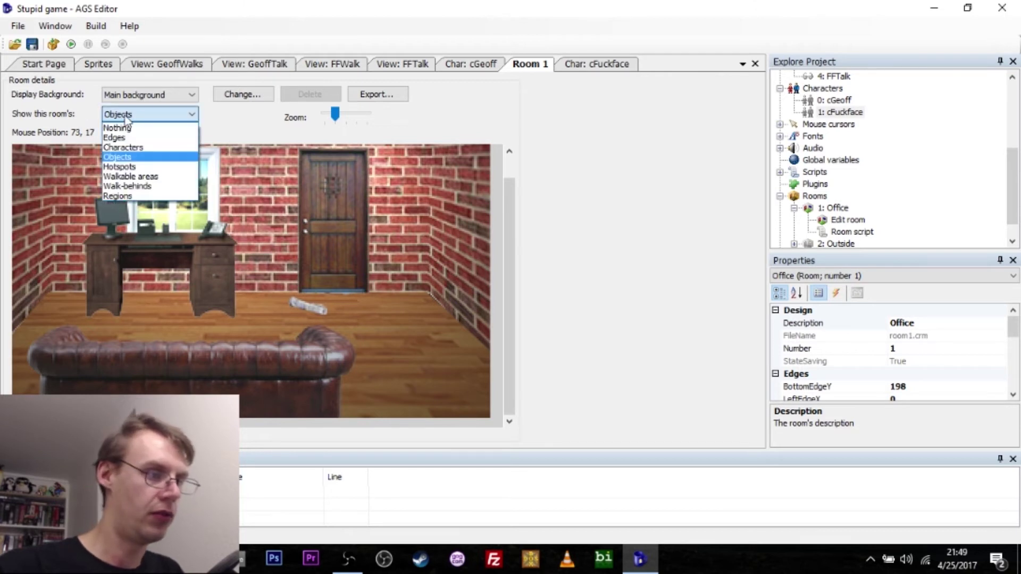
click(118, 157)
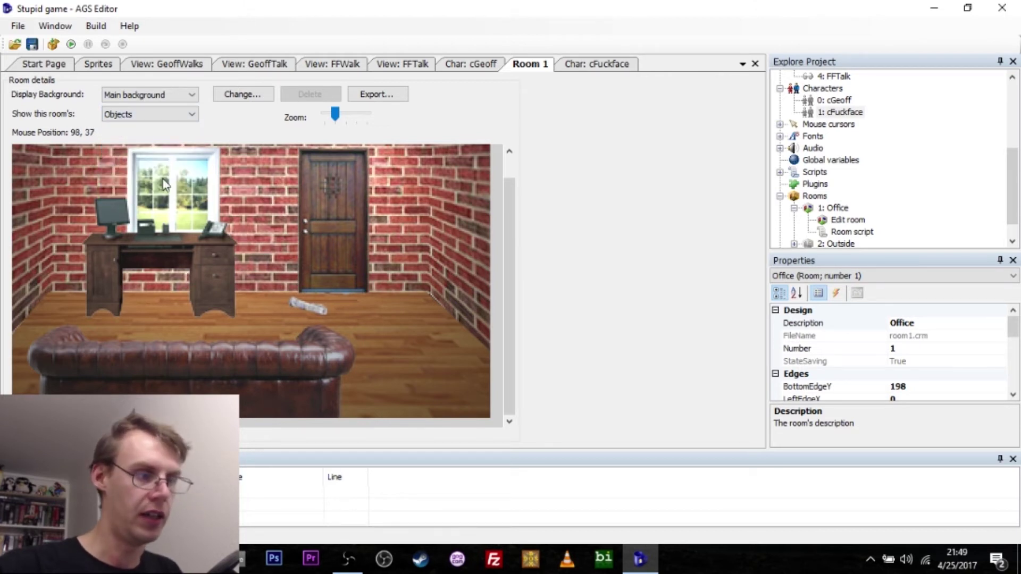
click(307, 307)
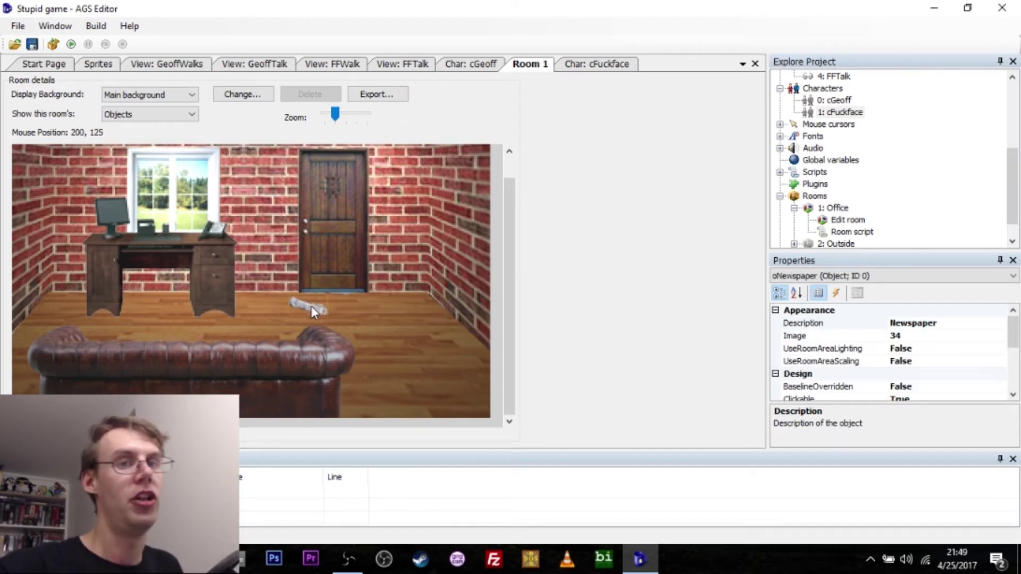
Review the newspaper sprite among the In-game objects sprites and browse the buddy folder under Characters
click(101, 66)
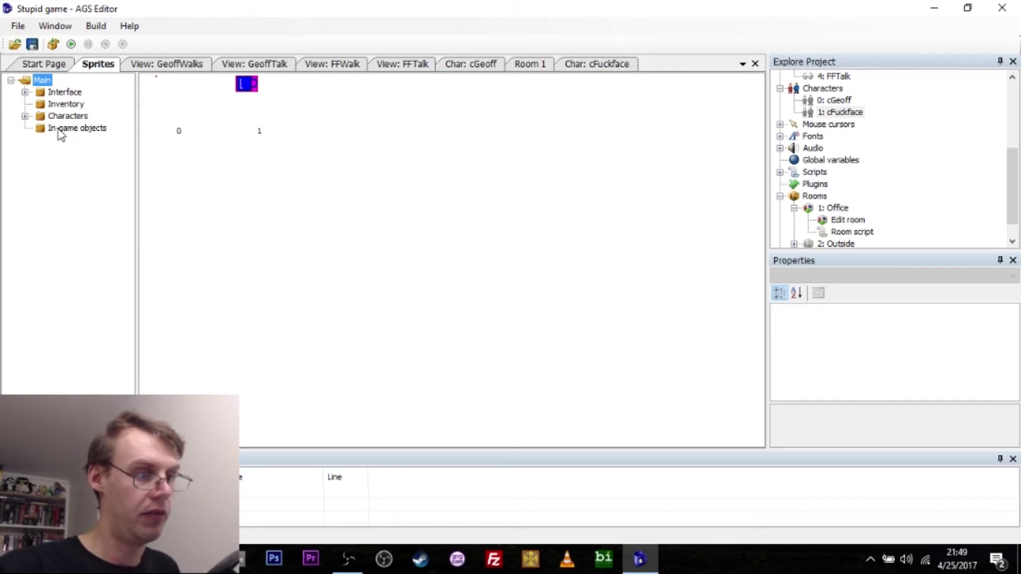
click(61, 129)
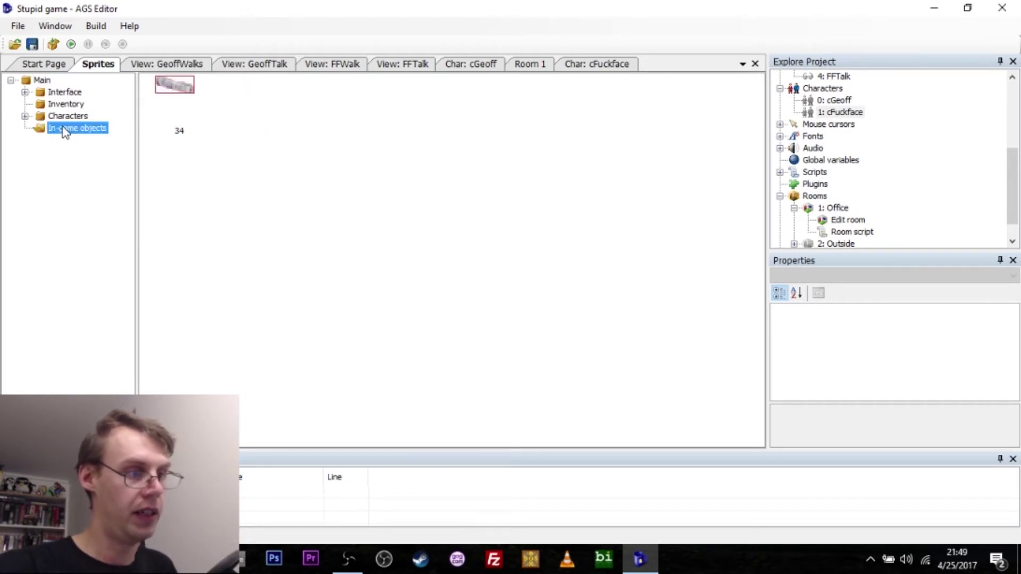
click(180, 87)
click(25, 116)
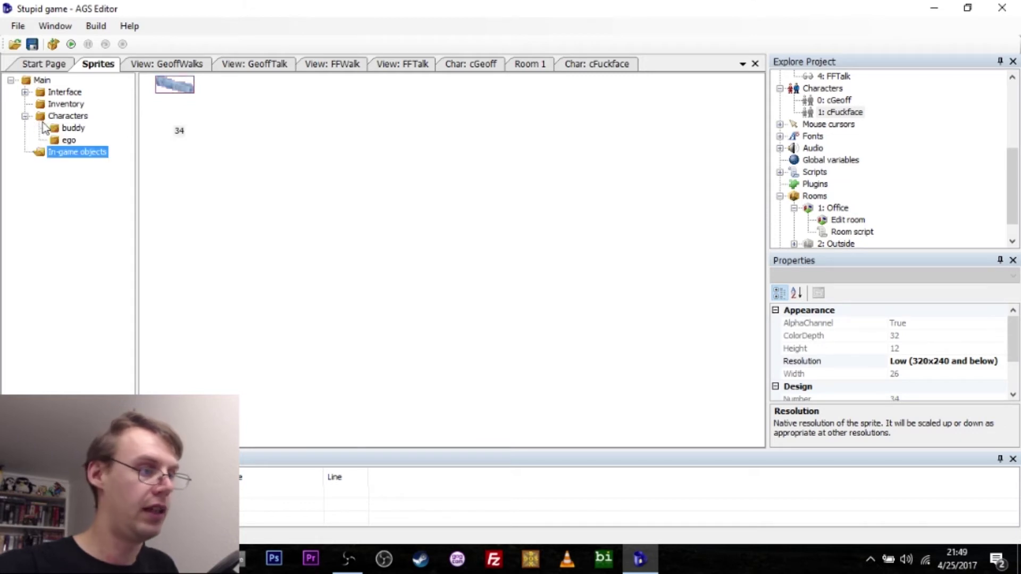
click(70, 128)
drag(575, 228, 143, 80)
Place a new object on the Office room's floor beside the existing newspaper
click(530, 65)
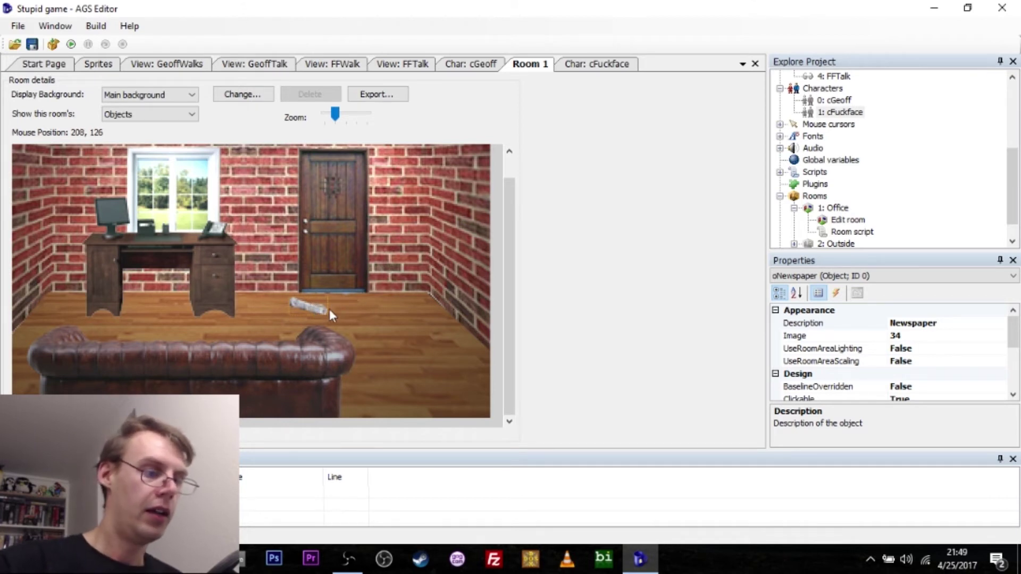
click(363, 310)
right_click(362, 311)
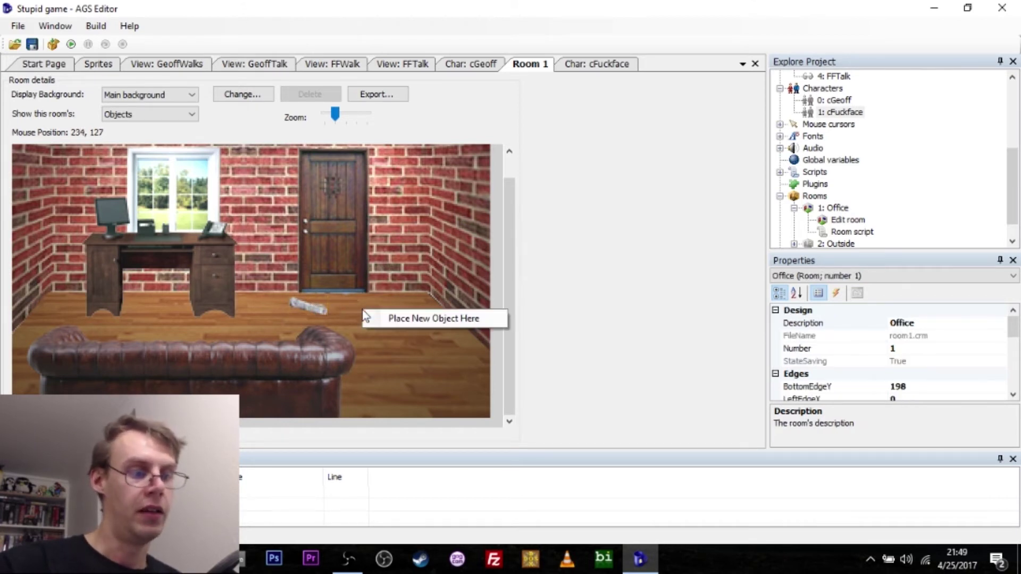
click(345, 324)
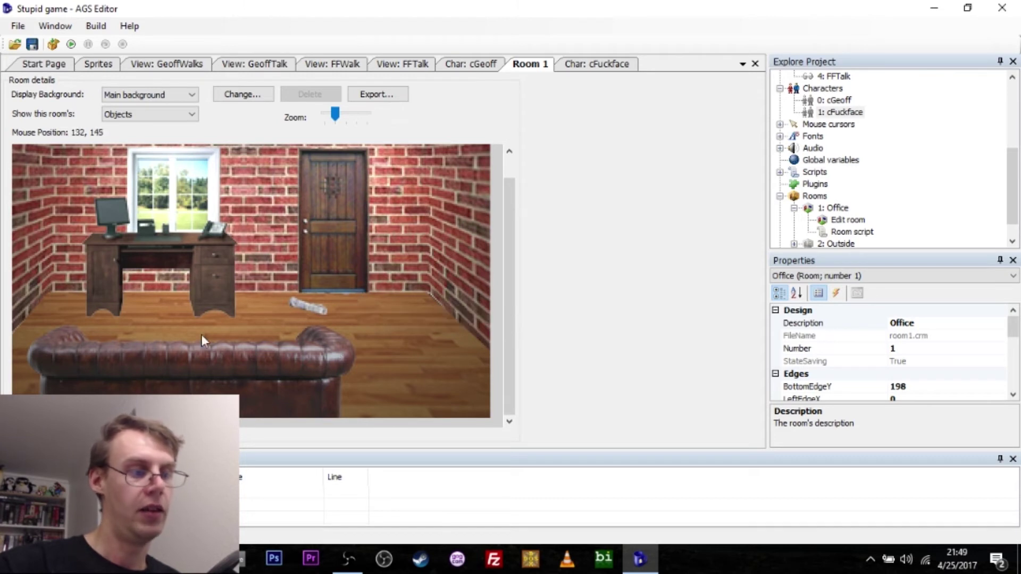
click(157, 113)
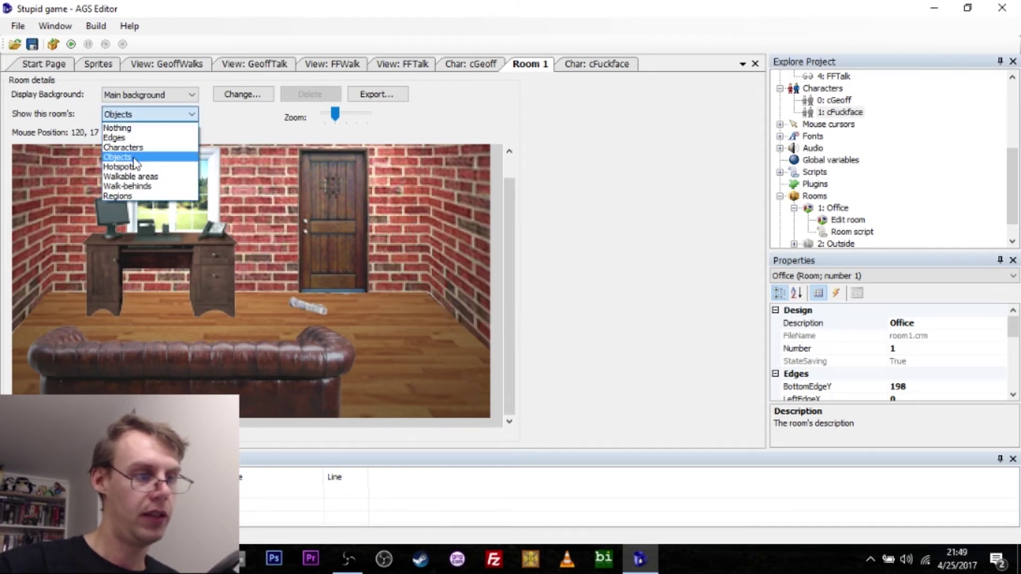
click(90, 160)
right_click(372, 315)
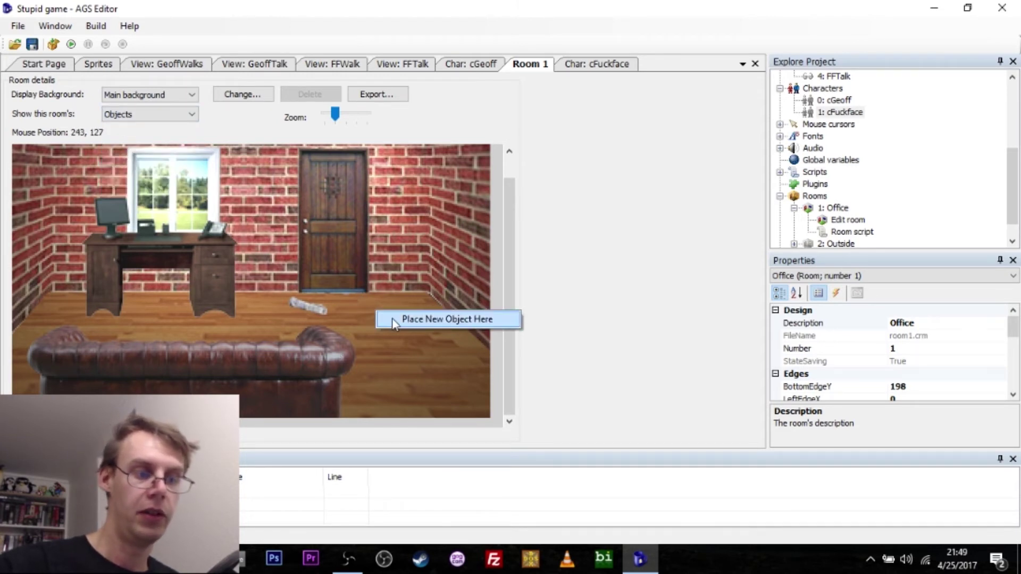
click(394, 323)
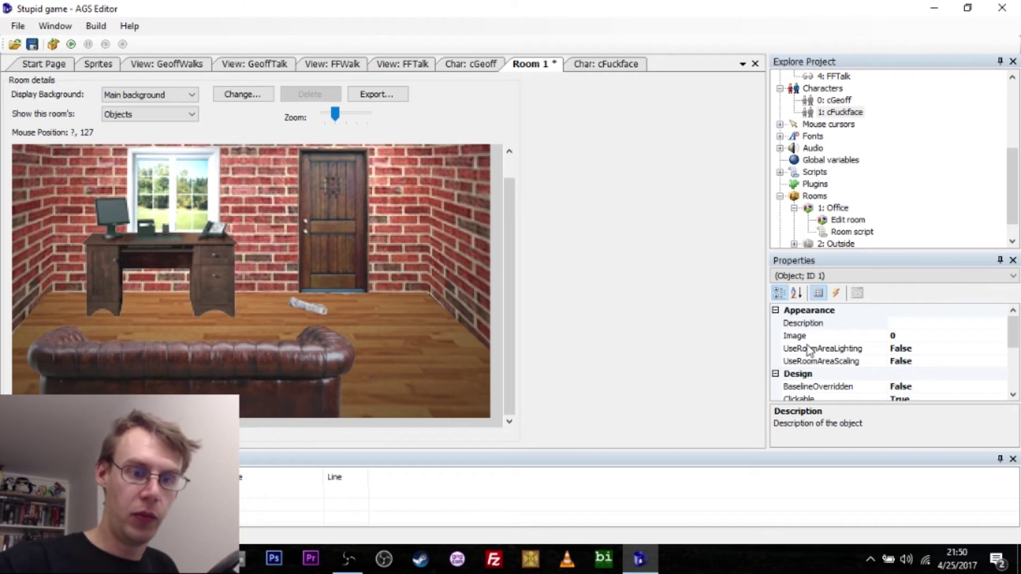
Assign sprite 34 from the In-game objects folder to the new object and set its description to Newspaper
click(914, 336)
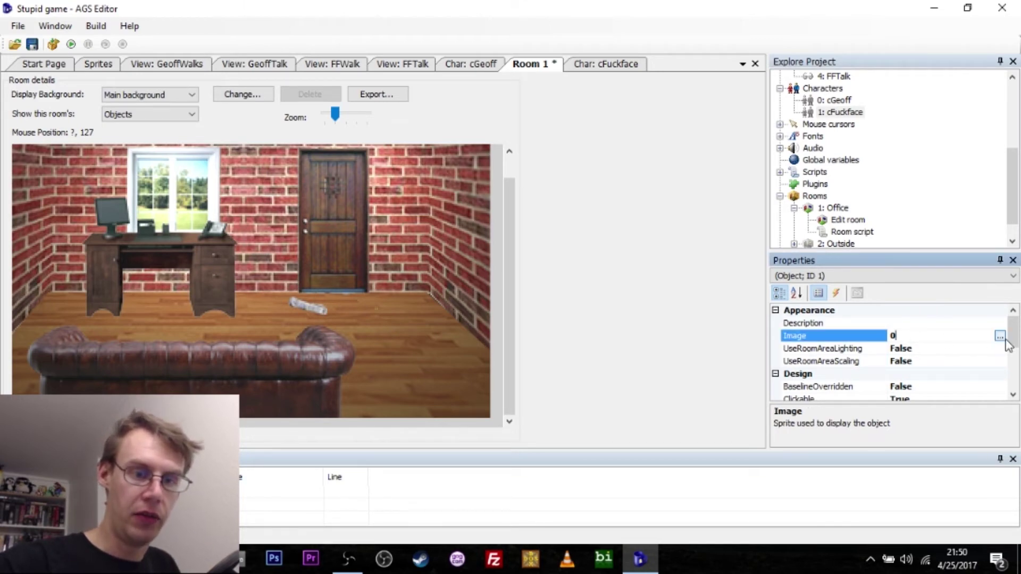
click(1000, 339)
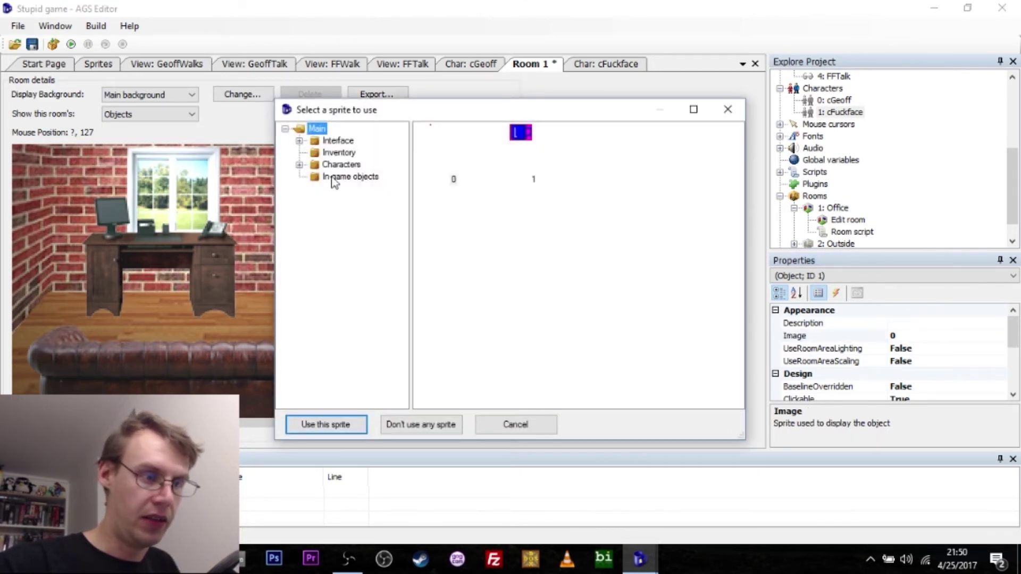
click(339, 177)
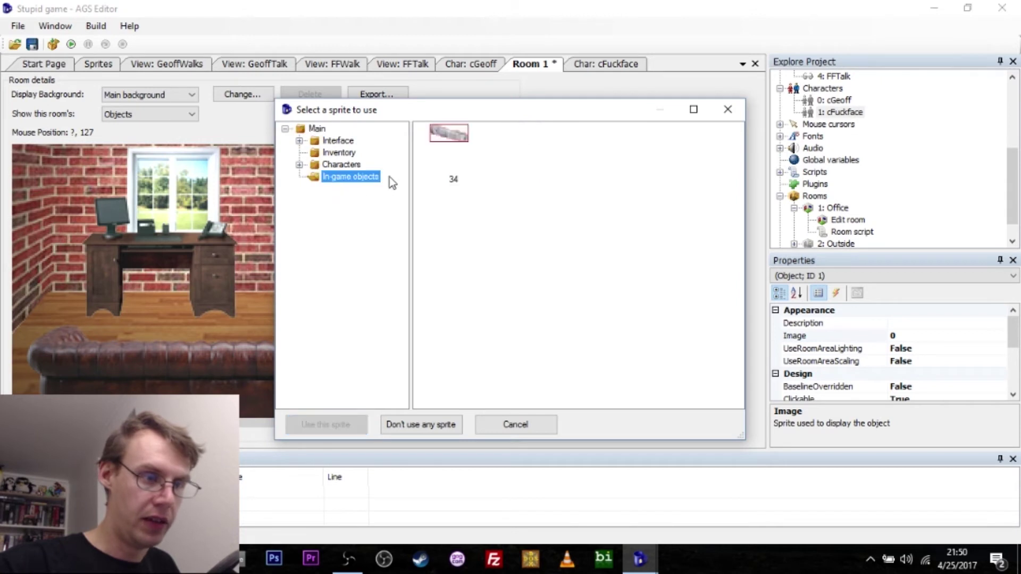
double_click(468, 139)
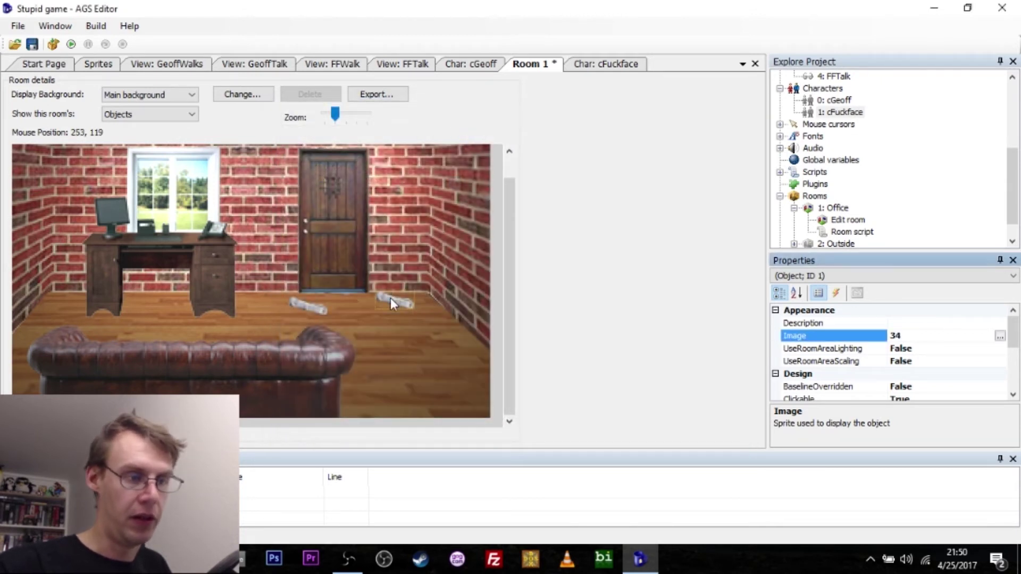
click(907, 321)
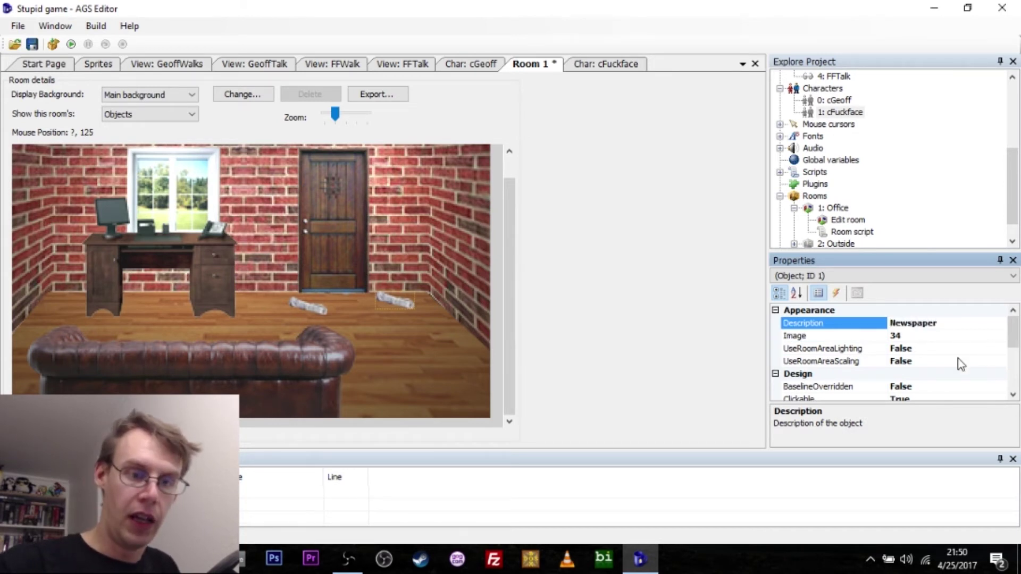
scroll(947, 365, down, 2)
click(905, 362)
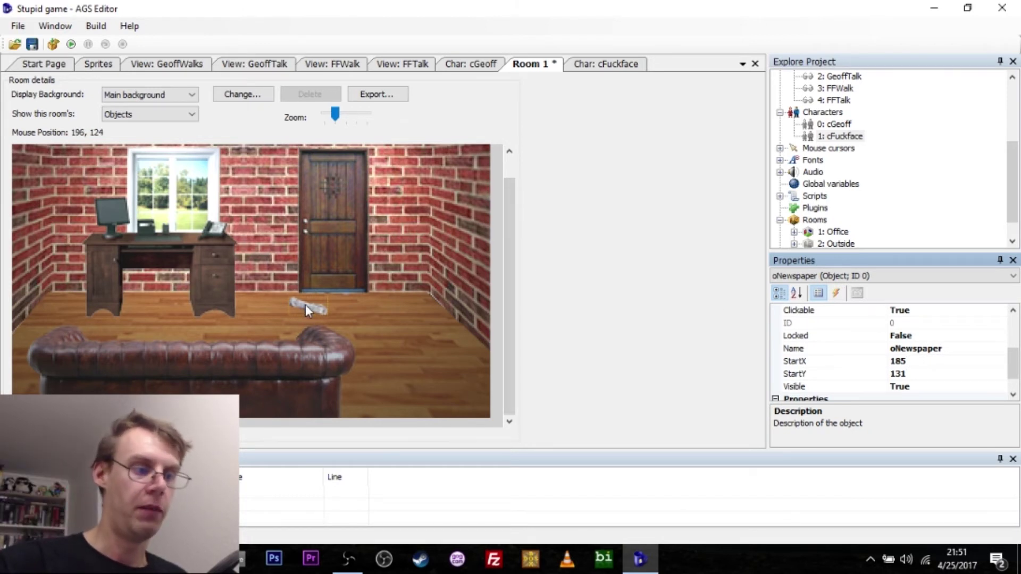
Review the events available for the oNewspaper object, including look at, pick up, talk to and use inventory
click(836, 294)
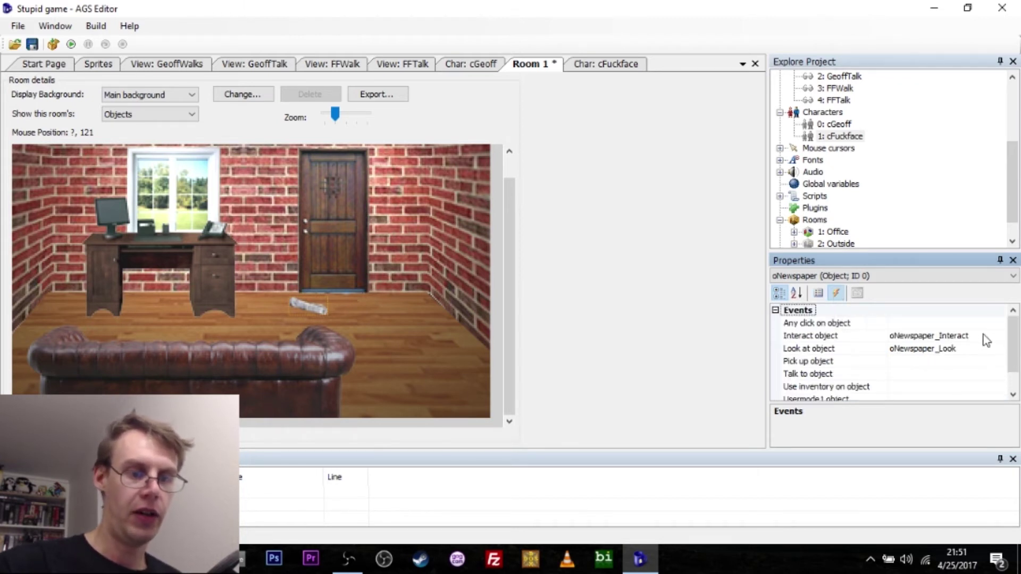
click(807, 350)
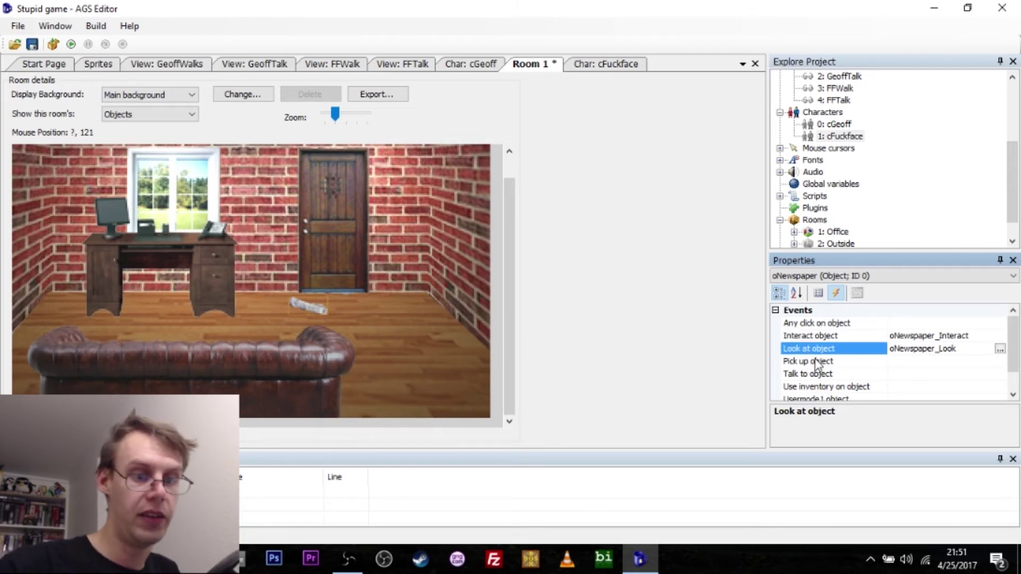
click(814, 362)
click(816, 374)
click(817, 387)
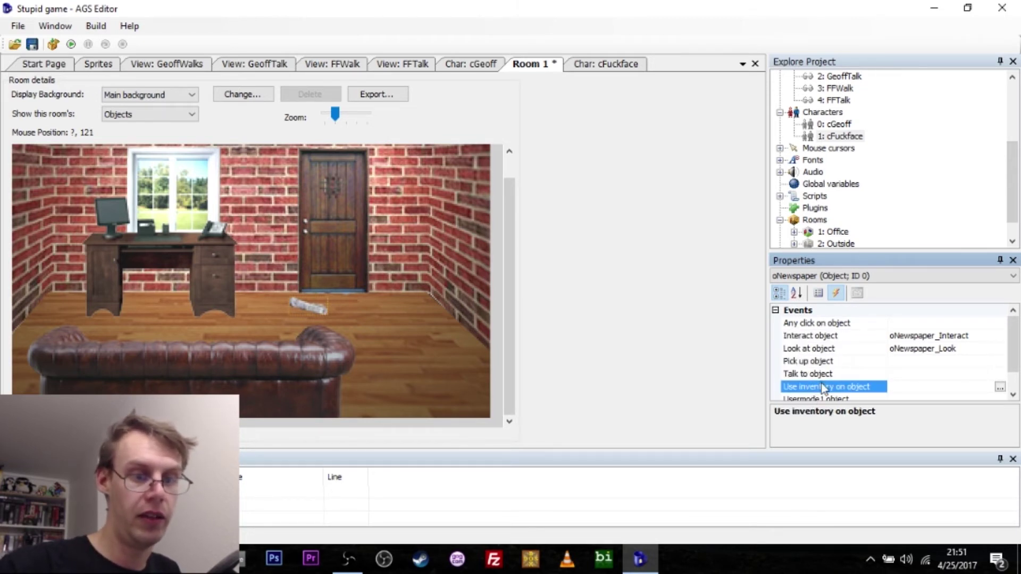
click(813, 373)
click(825, 388)
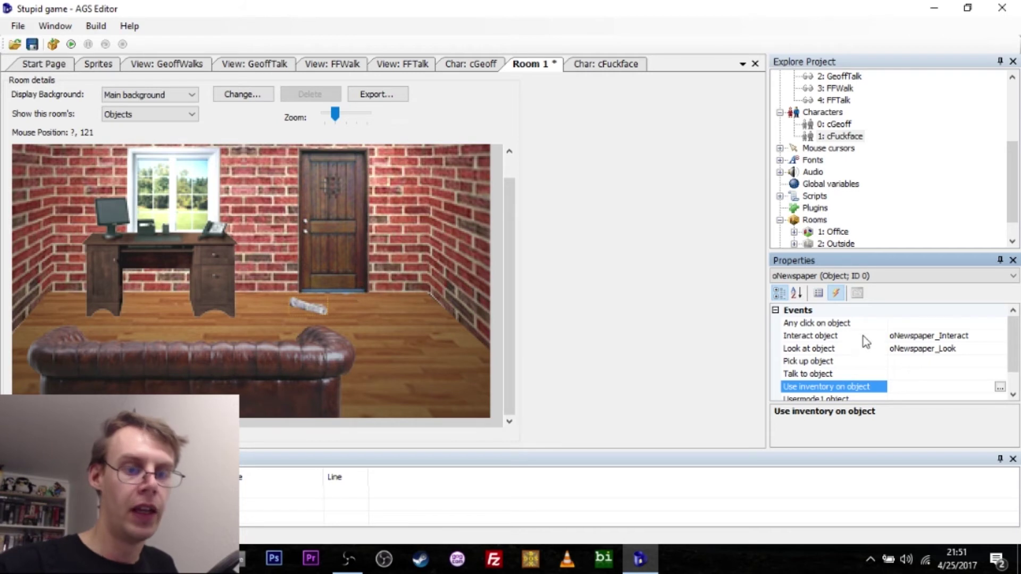
Open the script for oNewspaper's Interact object event and highlight the whole oNewspaper_Interact function
click(932, 336)
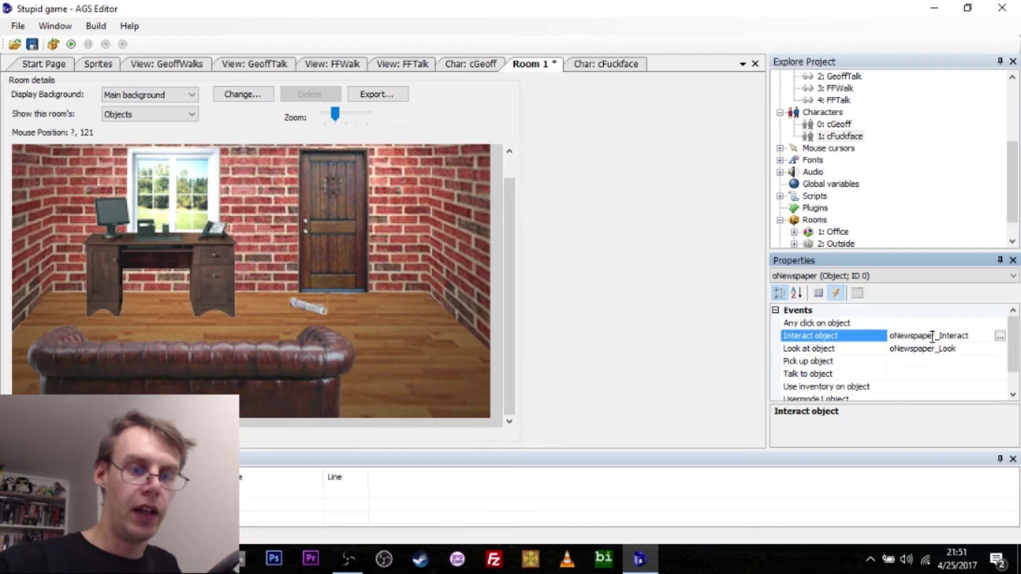
click(1001, 337)
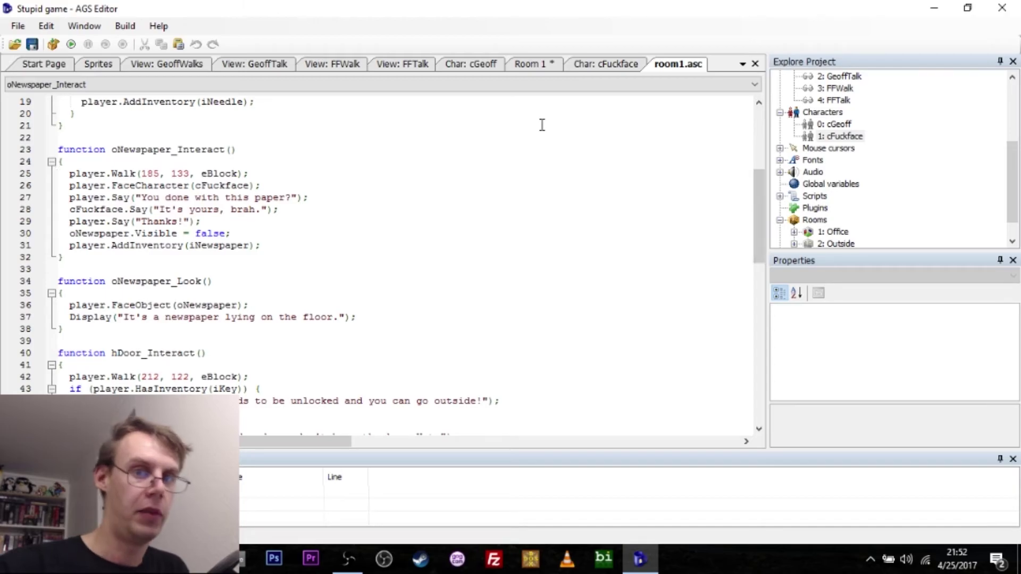
text(3)
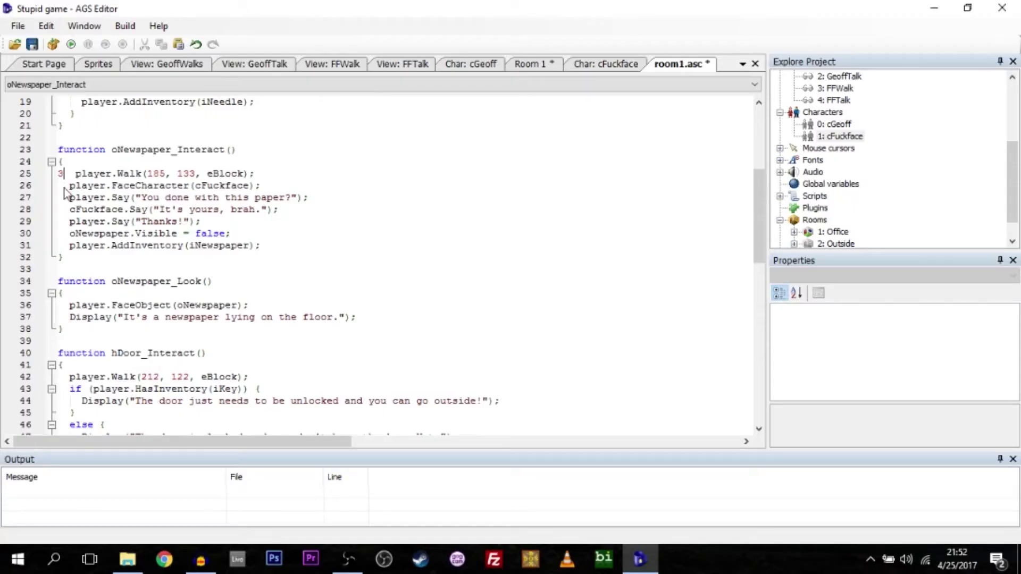
key(BackSpace)
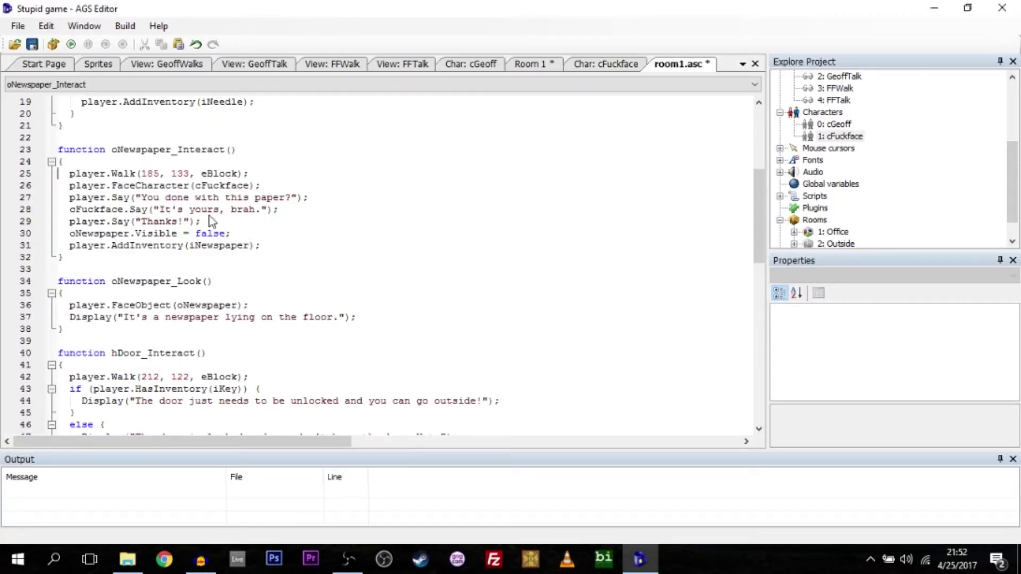
drag(63, 151, 215, 226)
click(82, 260)
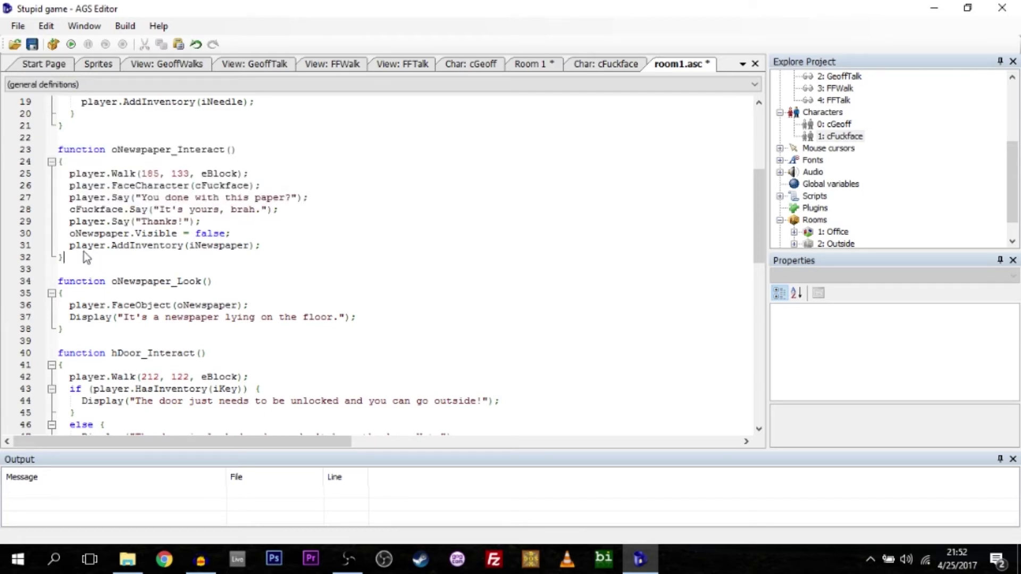
drag(82, 255, 33, 152)
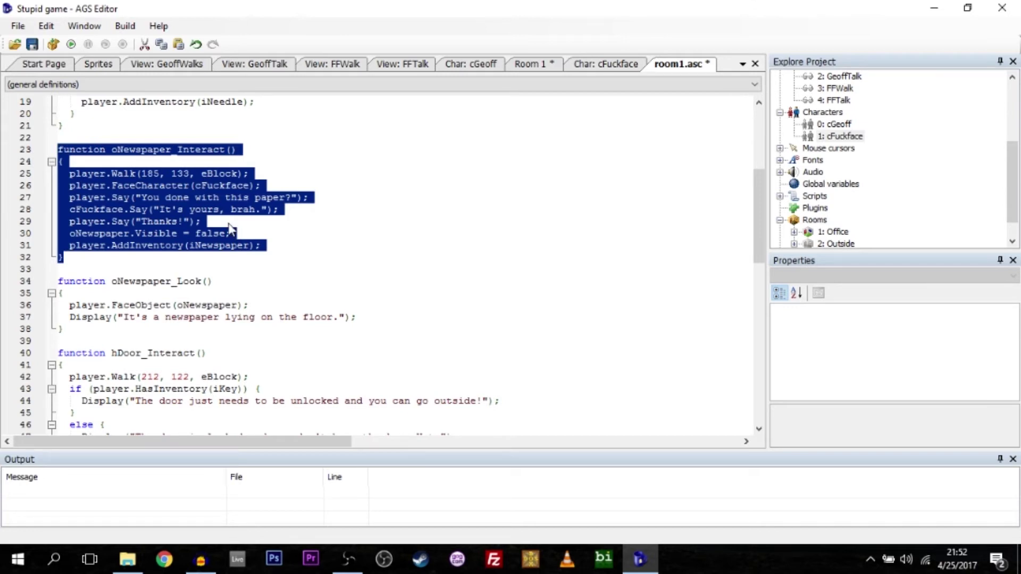
Examine the player.Walk line's coordinates and eBlock argument, and the FaceCharacter line below it
click(68, 173)
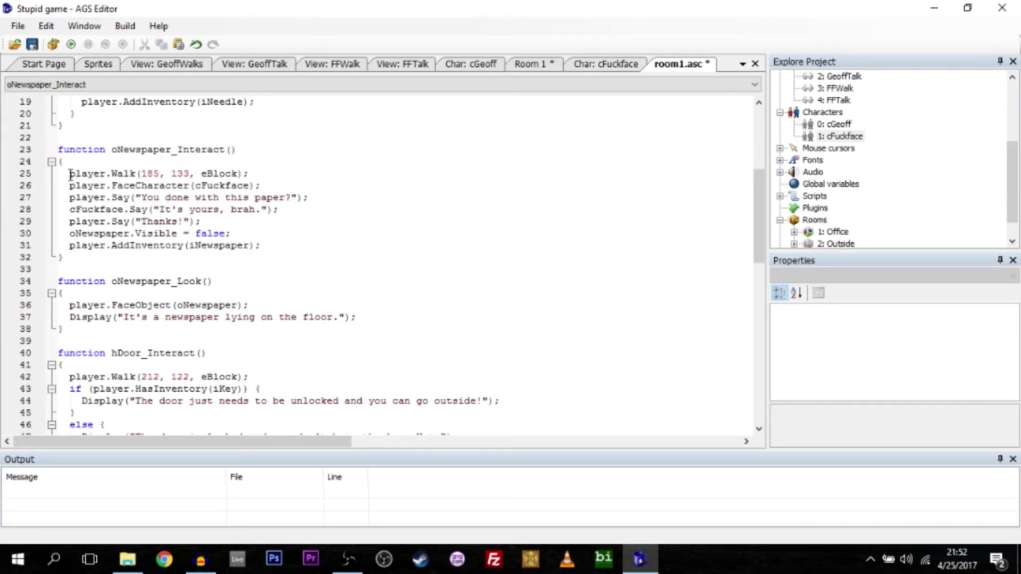
drag(70, 174, 197, 178)
click(150, 174)
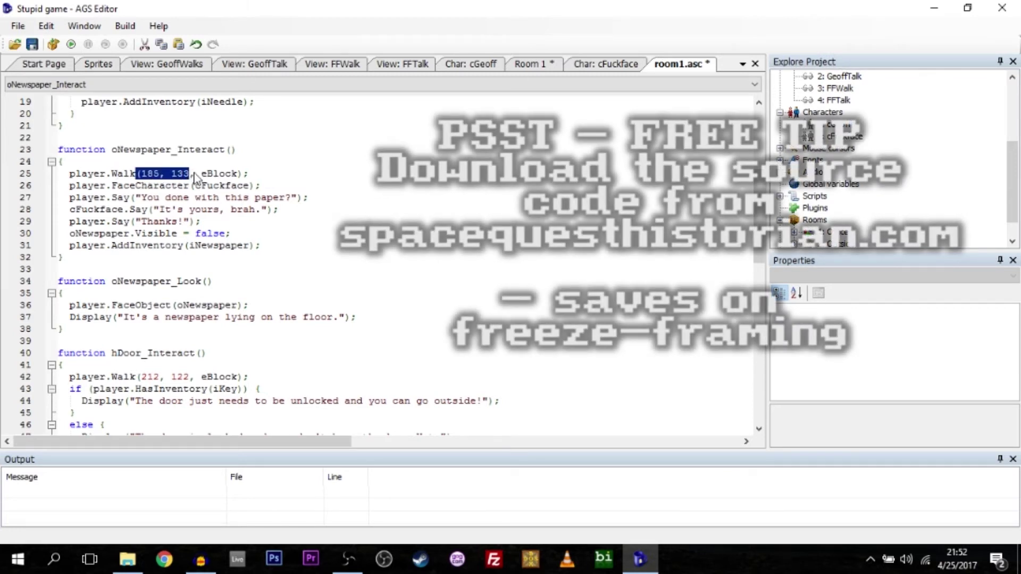
double_click(211, 174)
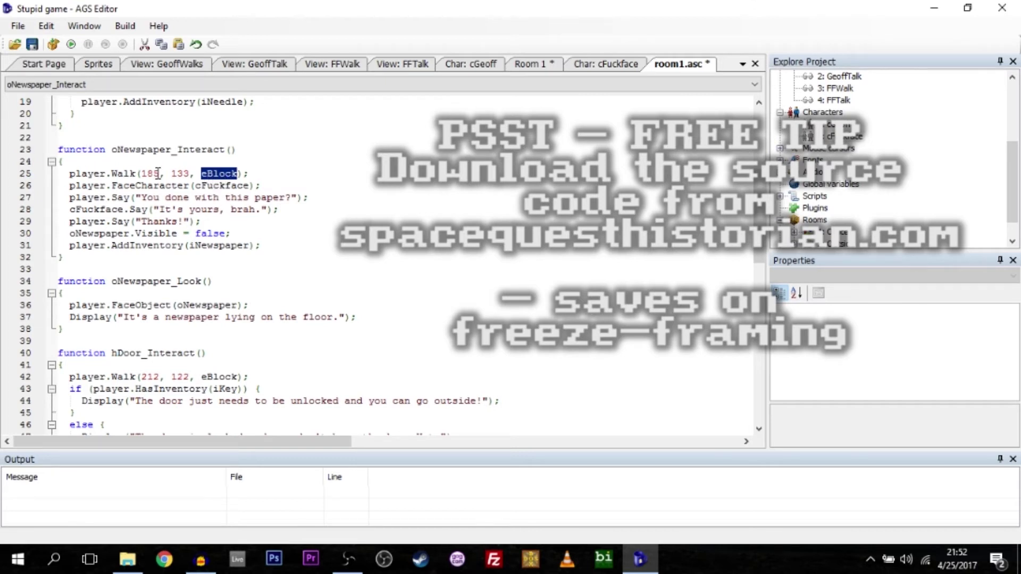
click(82, 186)
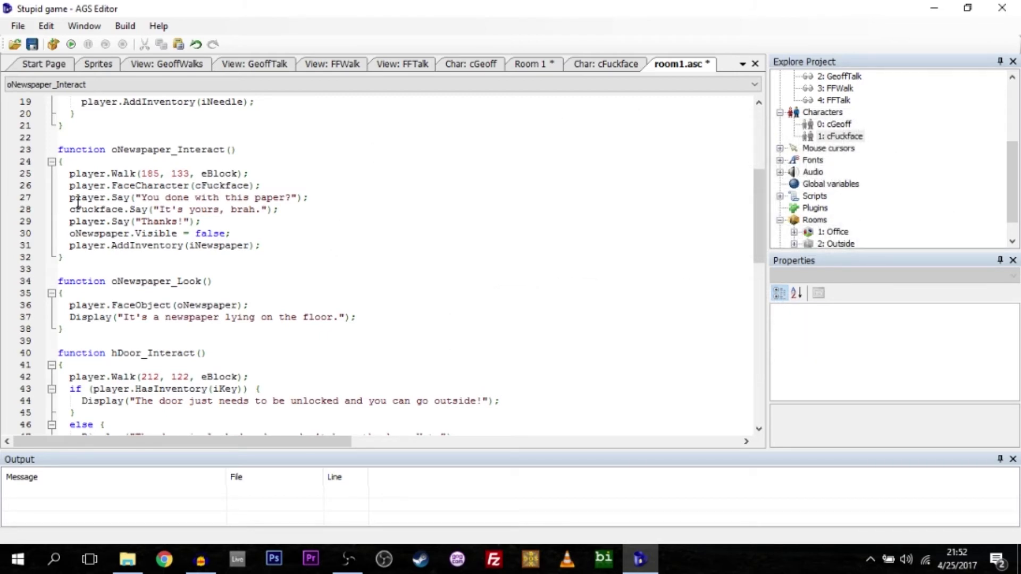
Examine the function's Say dialogue lines, the oNewspaper.Visible setting and the AddInventory call
drag(183, 197, 273, 197)
click(99, 209)
drag(161, 207, 249, 210)
click(143, 221)
drag(143, 221, 190, 221)
click(142, 222)
drag(98, 234, 190, 234)
double_click(208, 233)
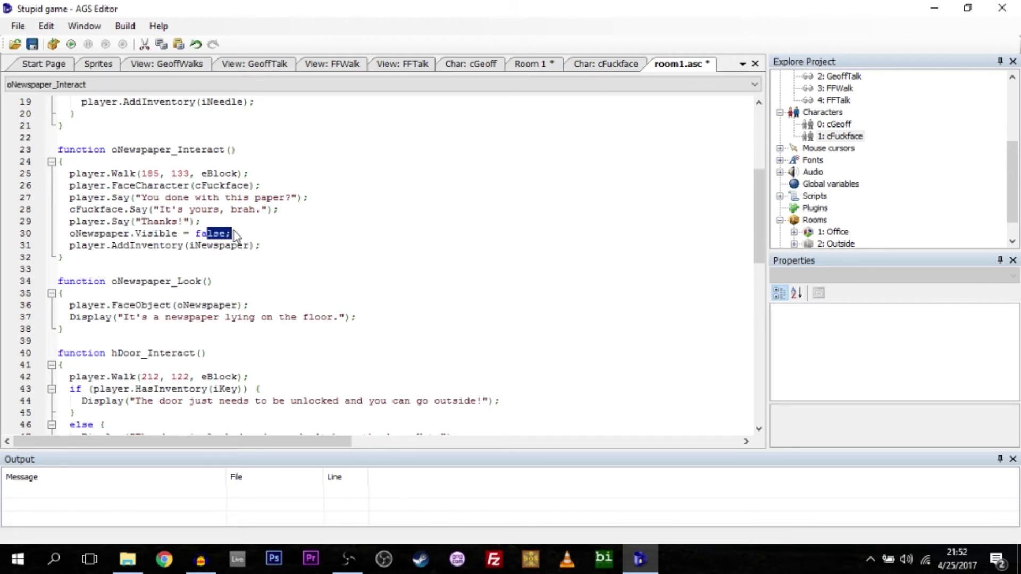
click(77, 246)
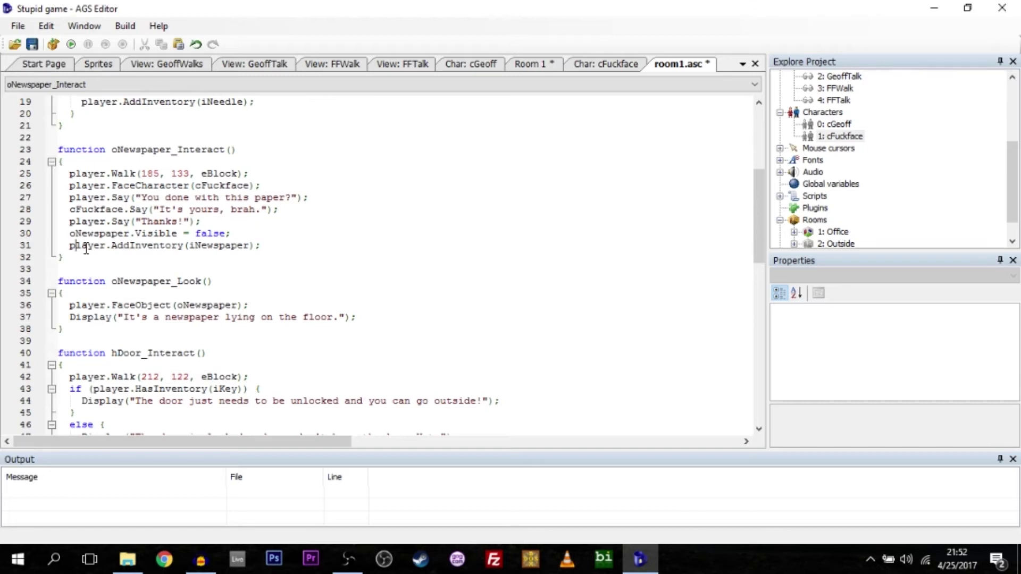
Expand the project's inventory items and display the sprites stored in the Inventory folder
drag(1013, 160, 1018, 105)
click(810, 137)
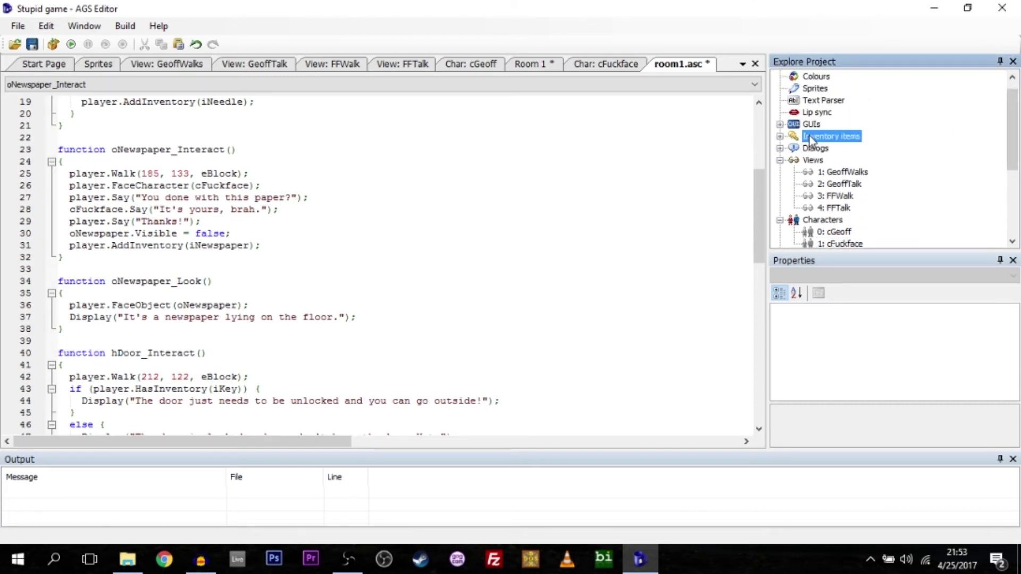
double_click(811, 138)
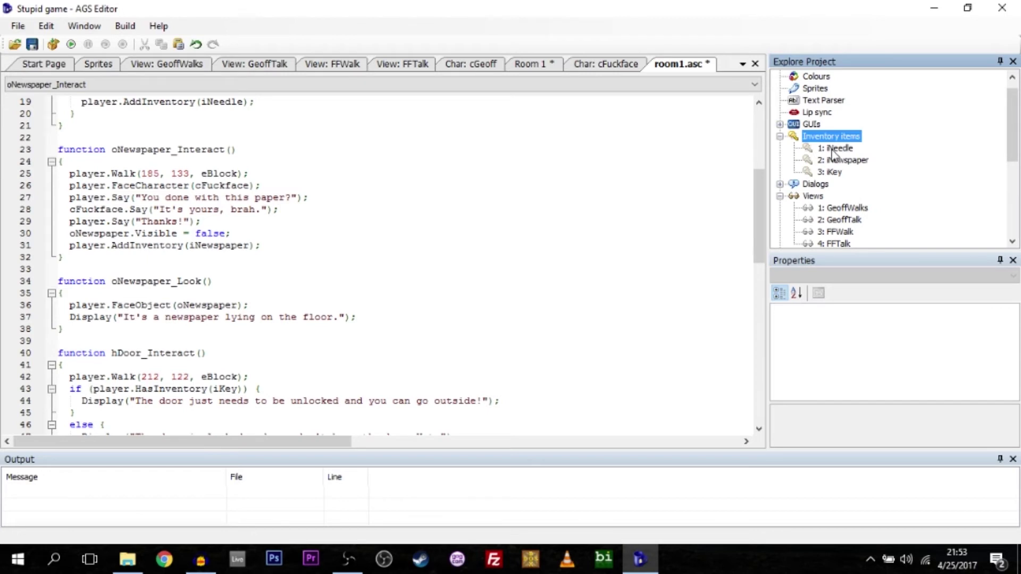
click(99, 64)
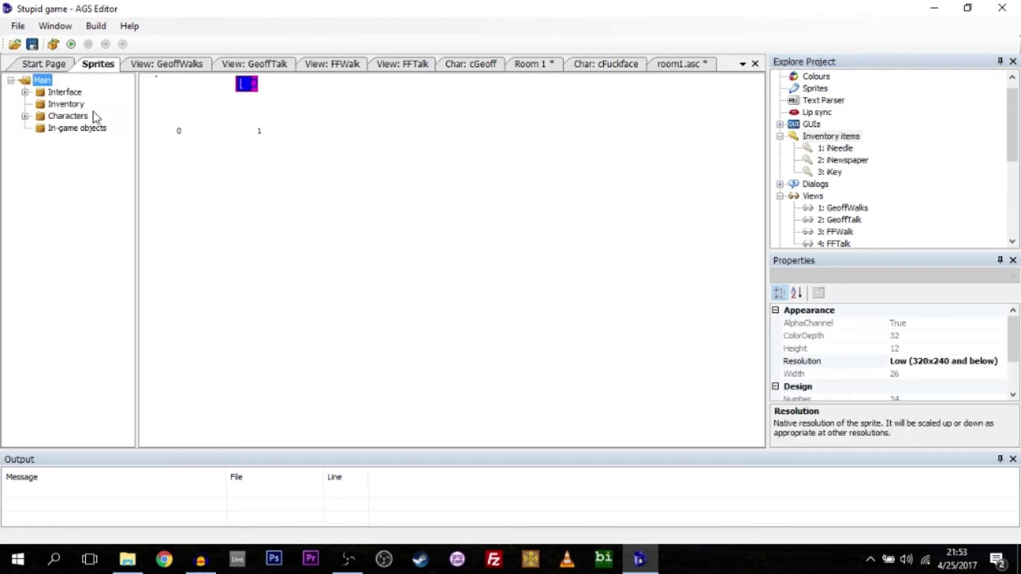
click(66, 105)
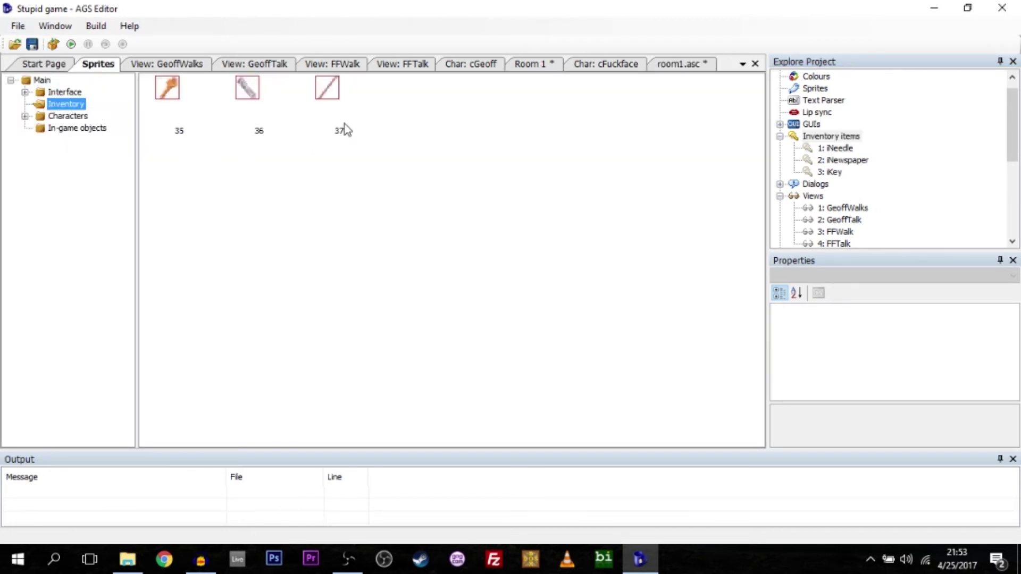
Open the iNewspaper inventory item and set its description to "Newspaper"
double_click(840, 161)
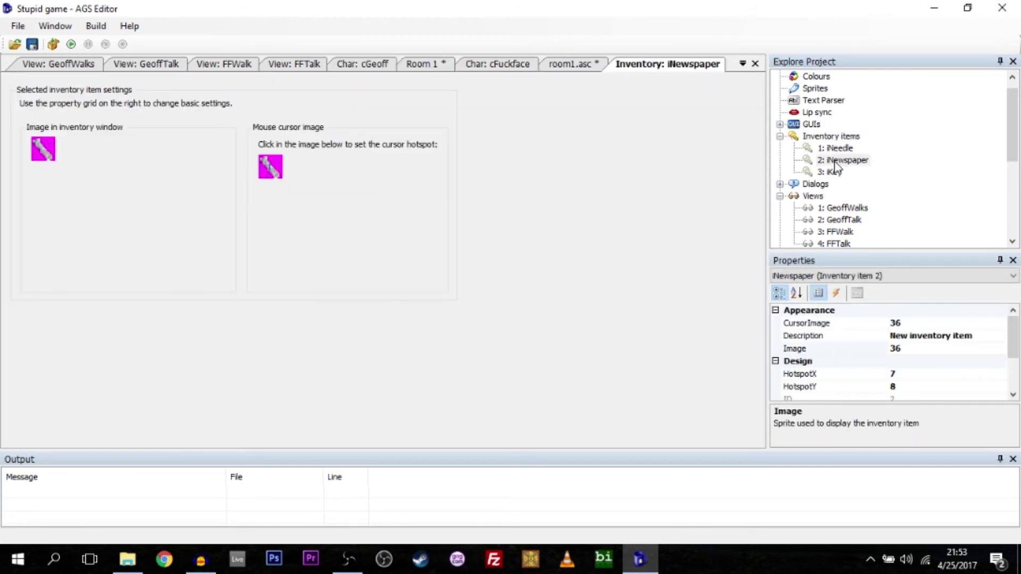
click(911, 339)
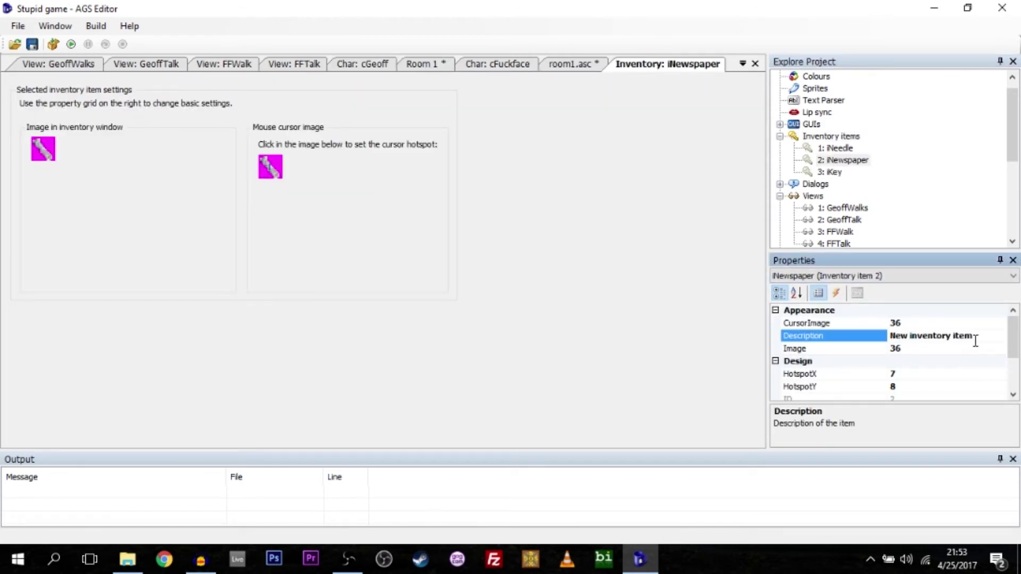
drag(971, 339, 859, 346)
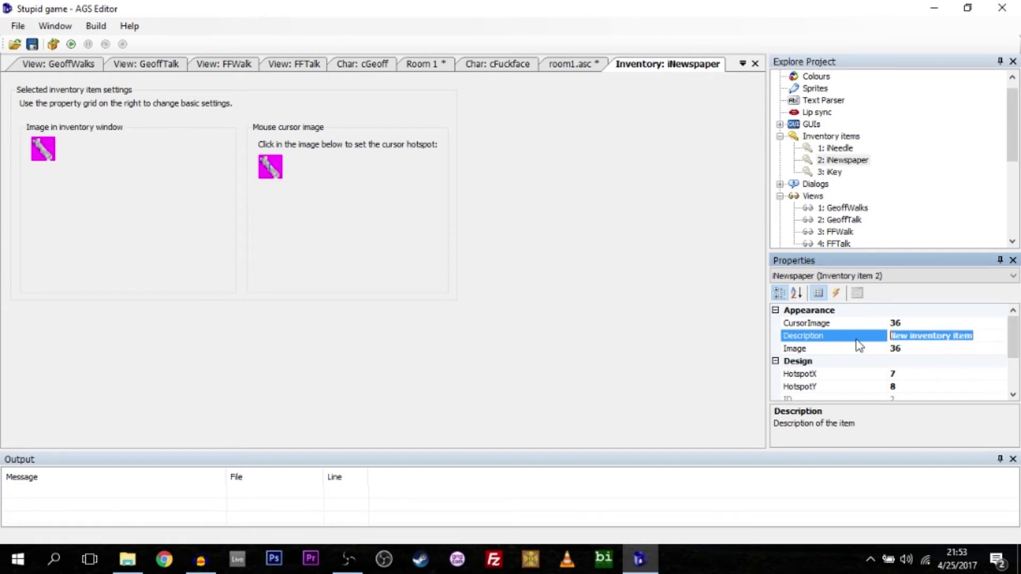
text(Newspap)
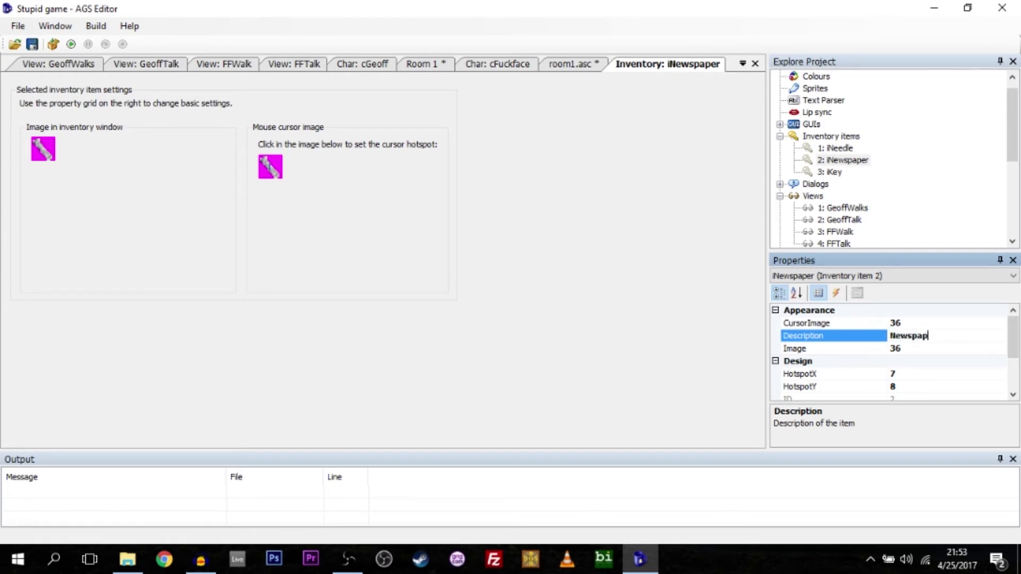
text(er)
Assign sprite 36 from the Inventory sprite folder as the iNewspaper item's cursor image
click(918, 323)
click(1002, 323)
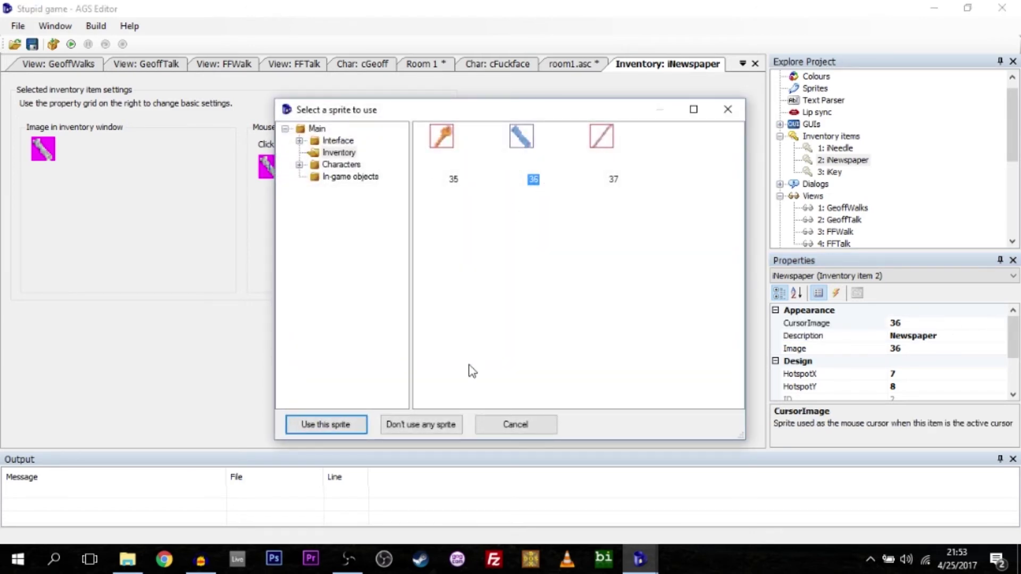
click(351, 177)
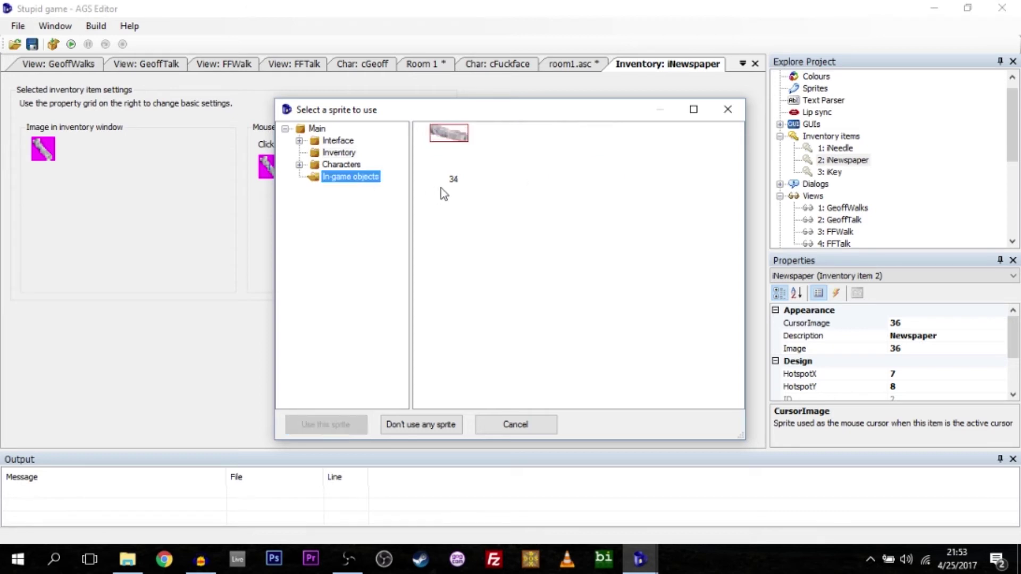
click(339, 153)
click(522, 137)
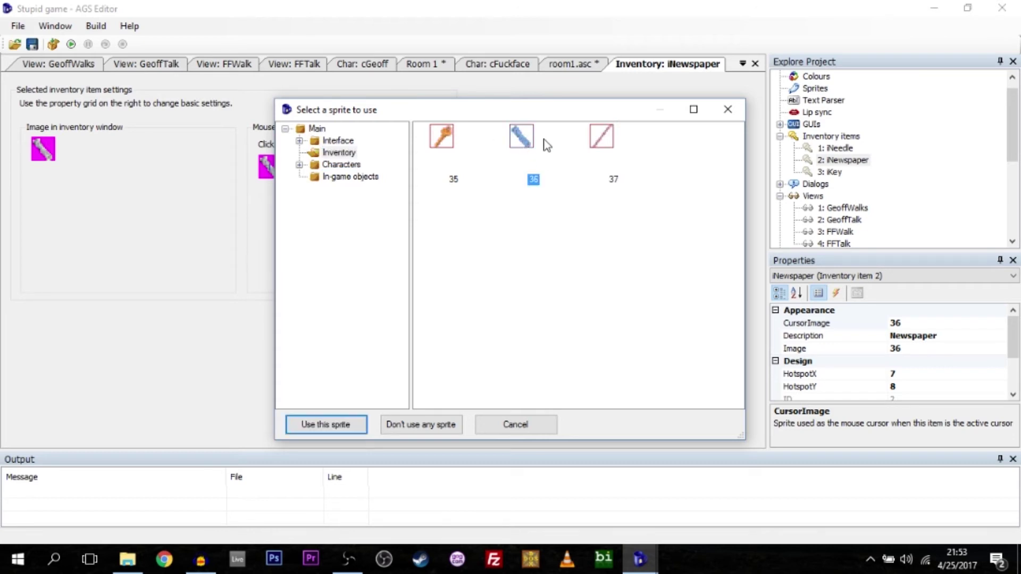
key(Return)
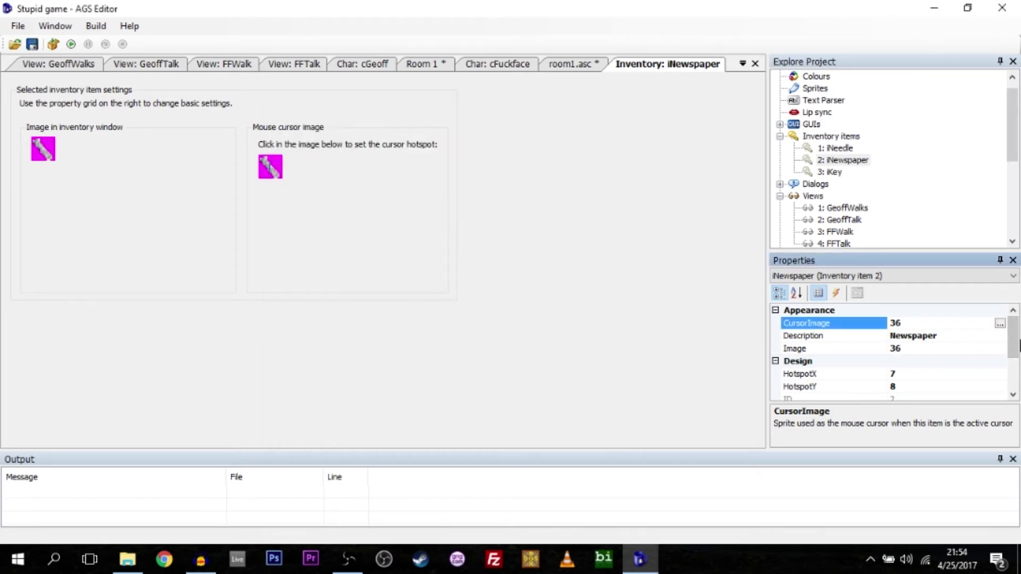
Examine the iNewspaper item's script name and its events, including Look at inventory item and Use inventory on this item
drag(1014, 346, 1015, 375)
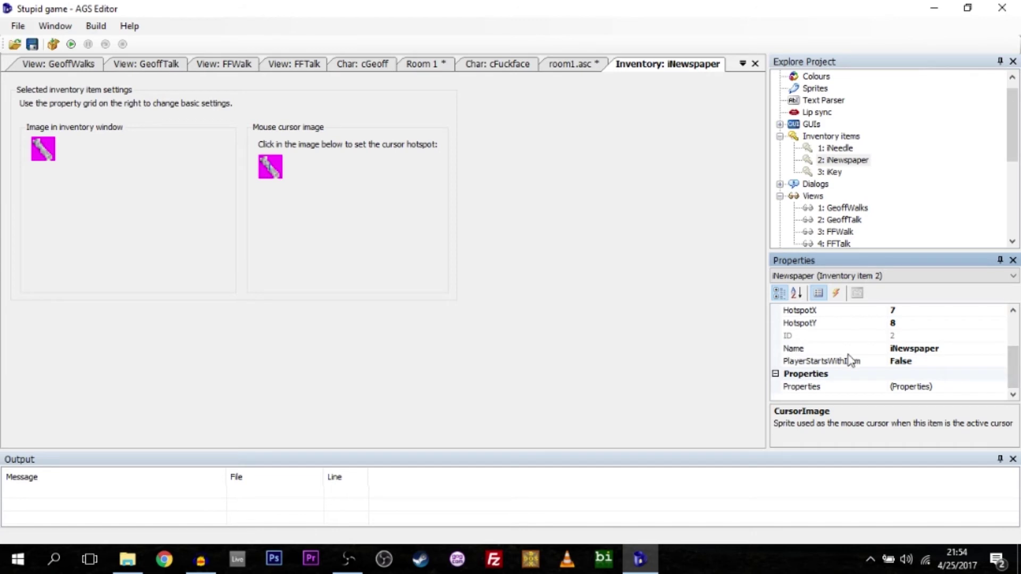
click(893, 350)
click(836, 293)
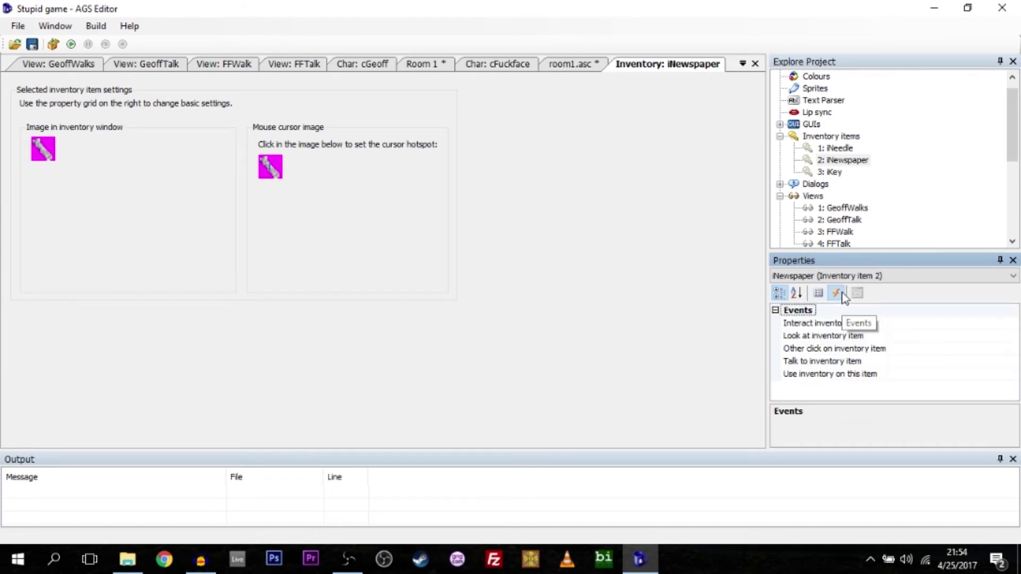
click(904, 336)
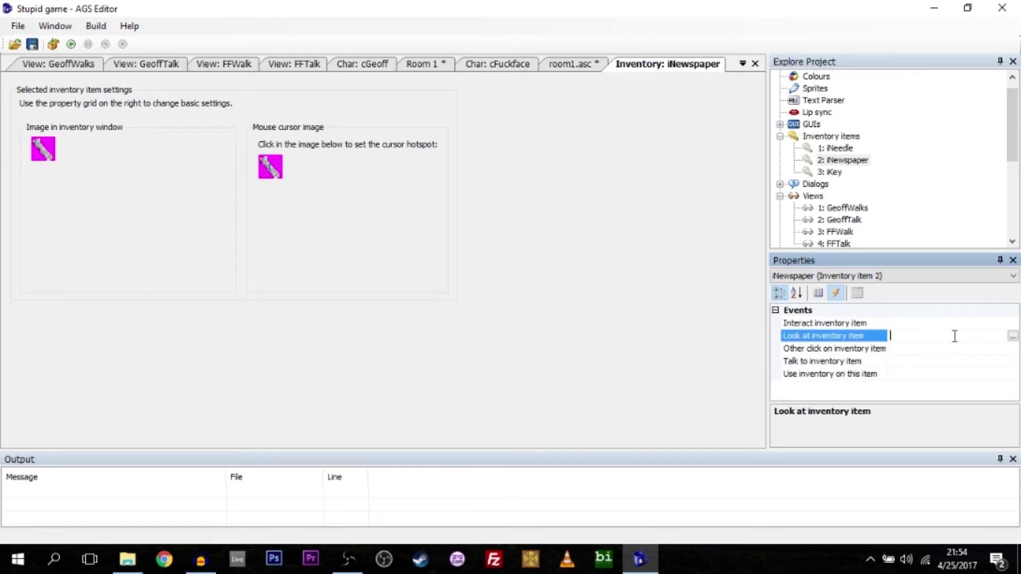
click(941, 373)
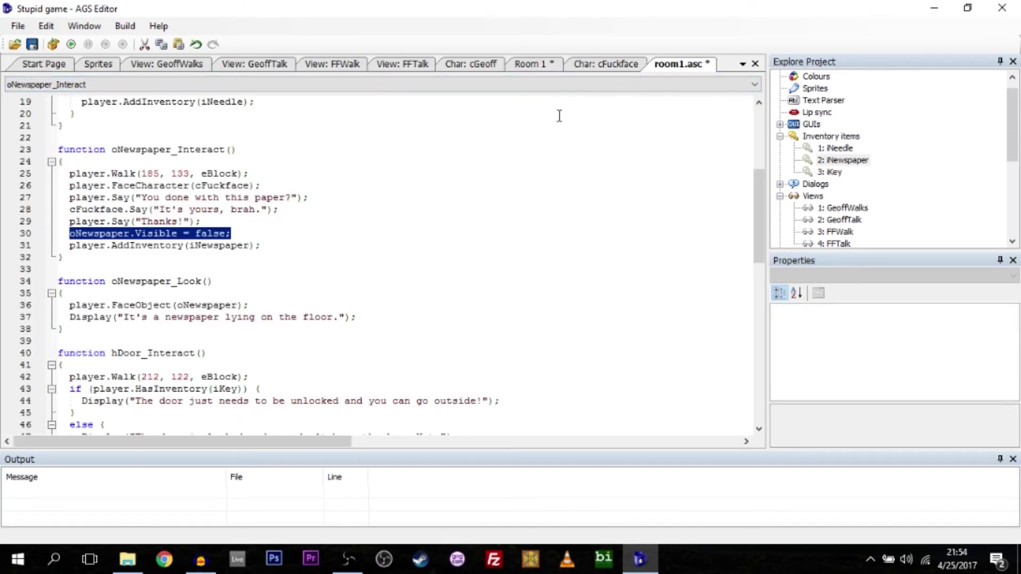
Return to Room 1 and display the room's hotspots instead of its objects
click(845, 160)
scroll(878, 159, down, 2)
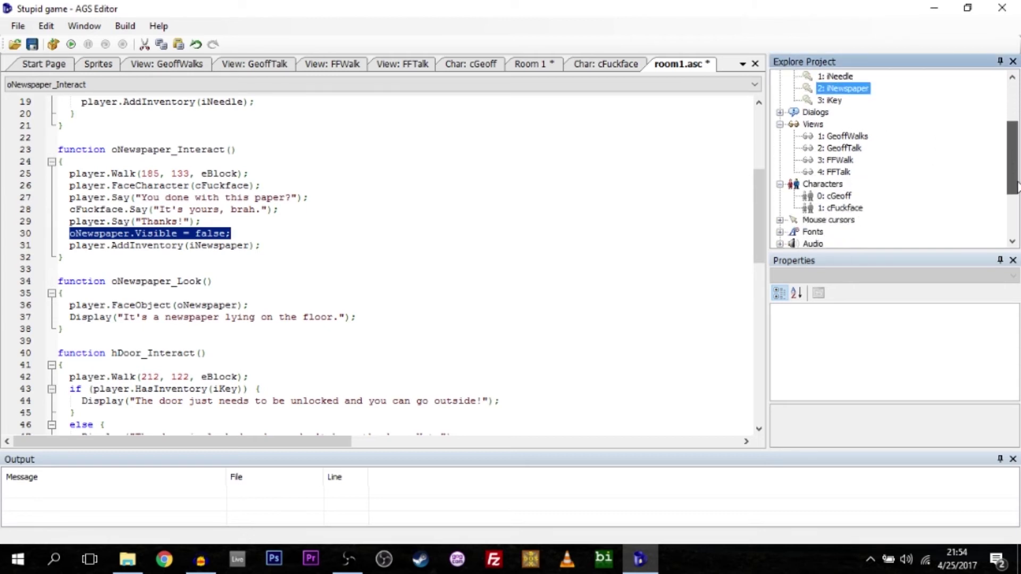
click(519, 65)
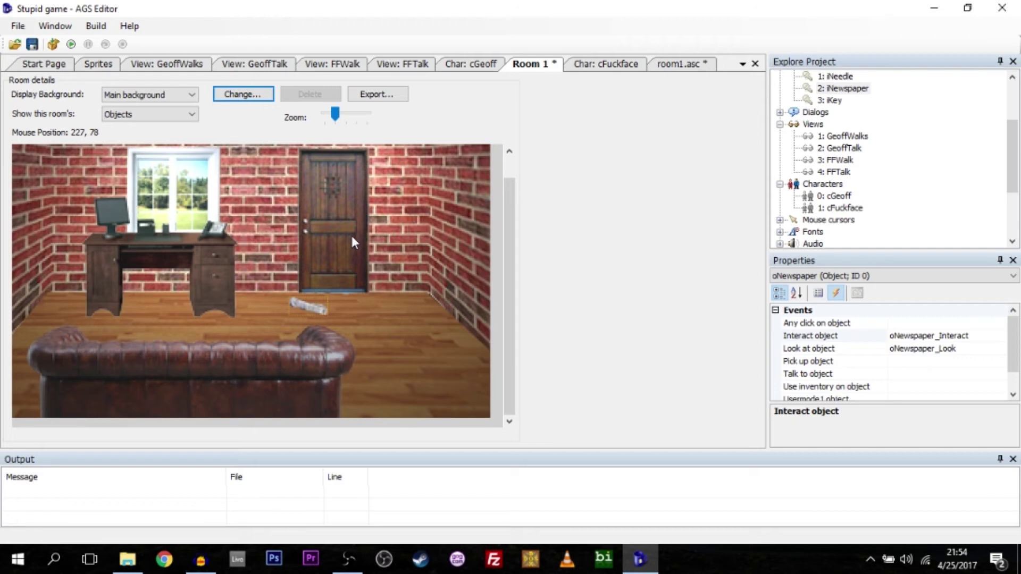
click(129, 115)
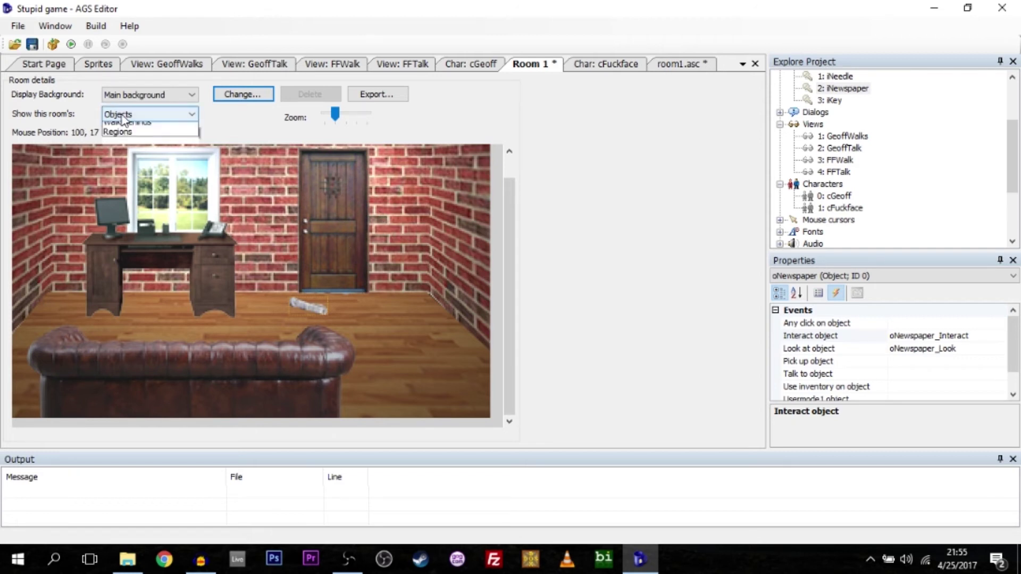
click(119, 166)
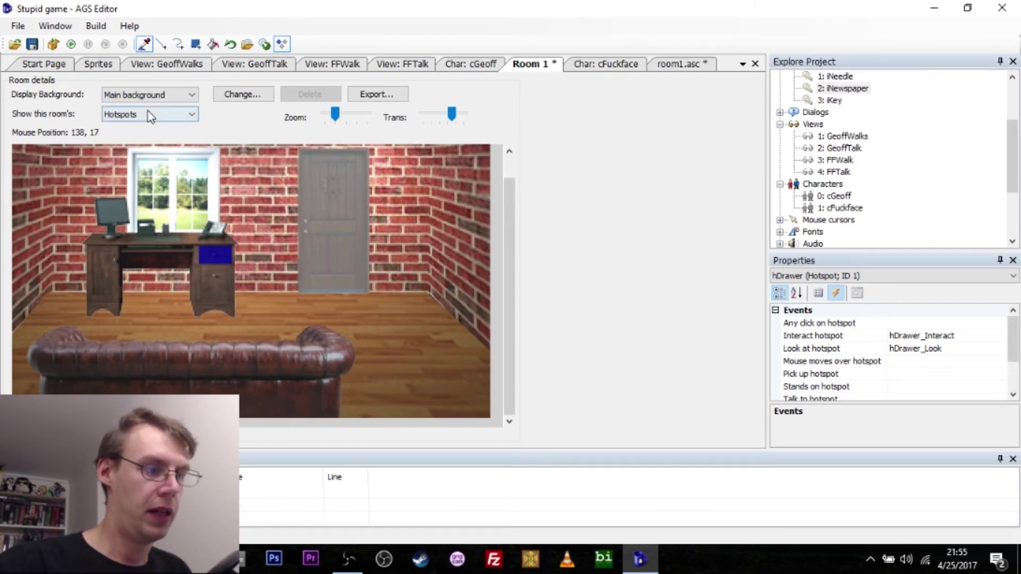
Draw a trial rectangular hotspot area on the brick wall between the desk and the door, and erase it with the fill tool
click(195, 44)
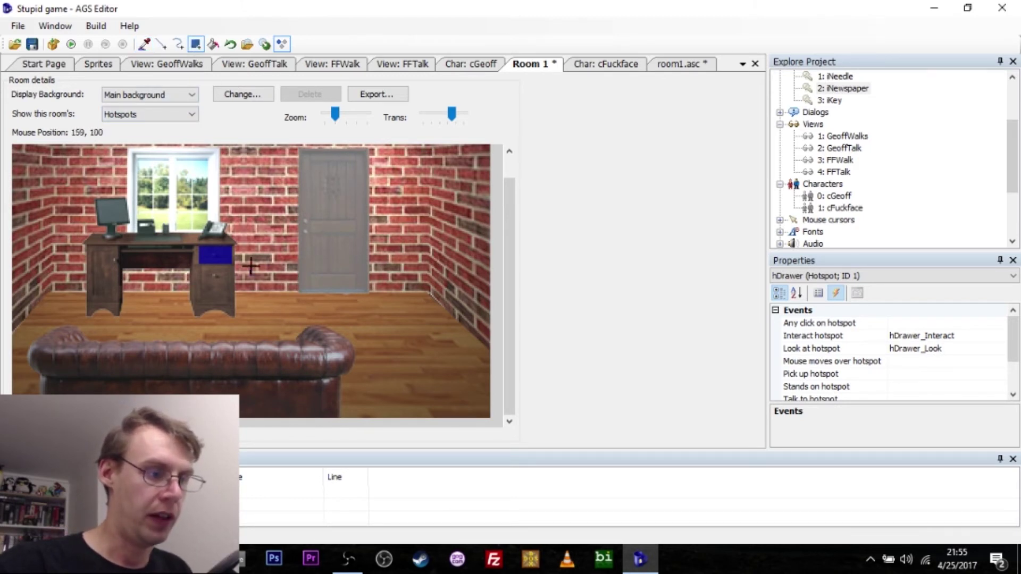
drag(250, 274, 282, 168)
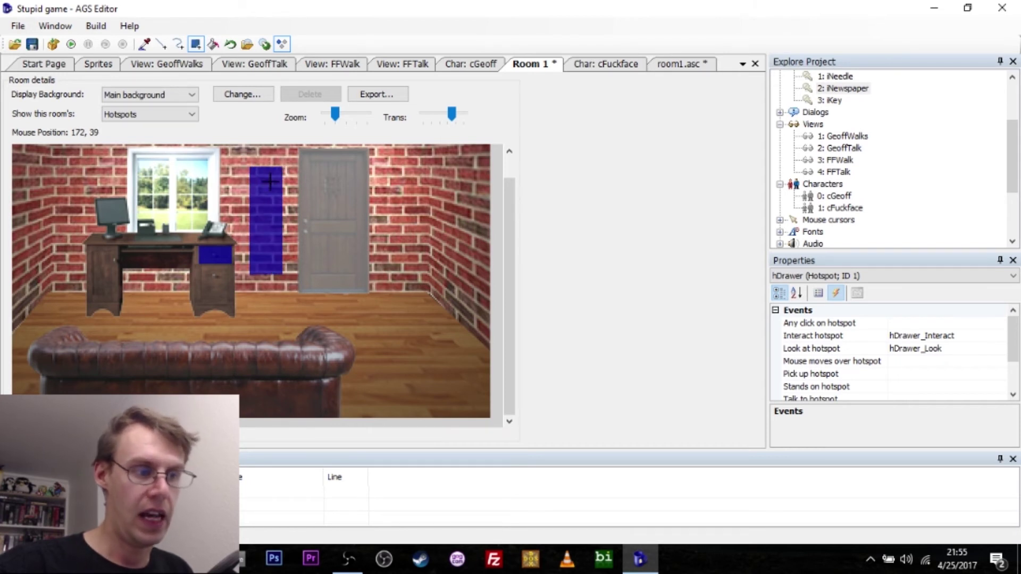
click(213, 44)
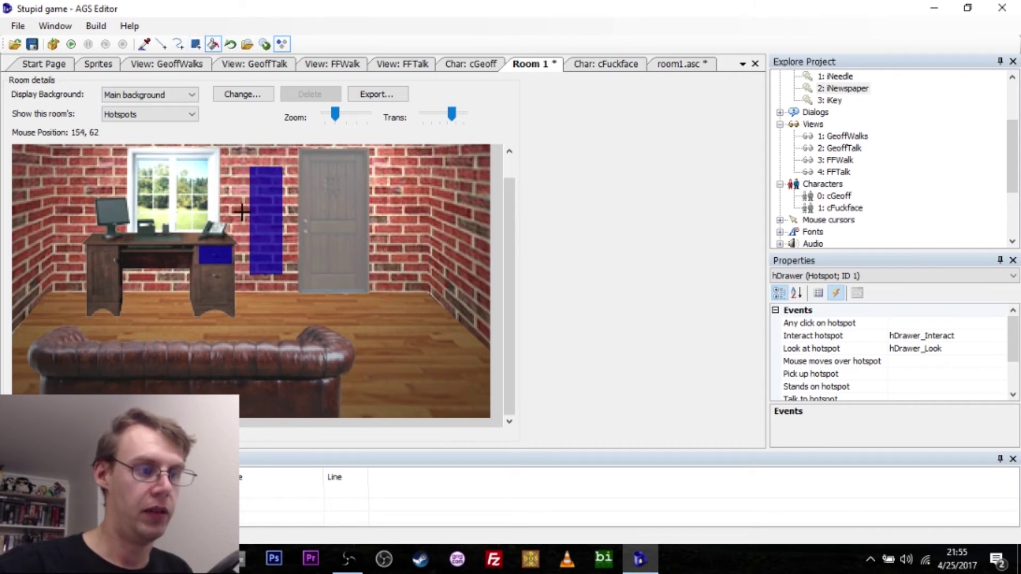
click(267, 195)
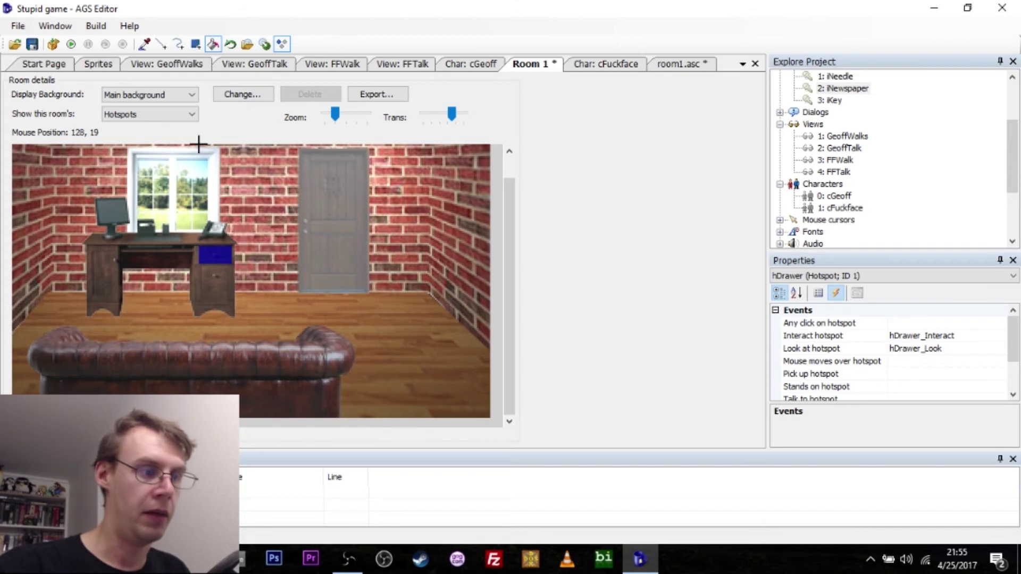
click(170, 121)
click(170, 122)
Select the door hotspot in the room and examine its description and script name properties
click(143, 44)
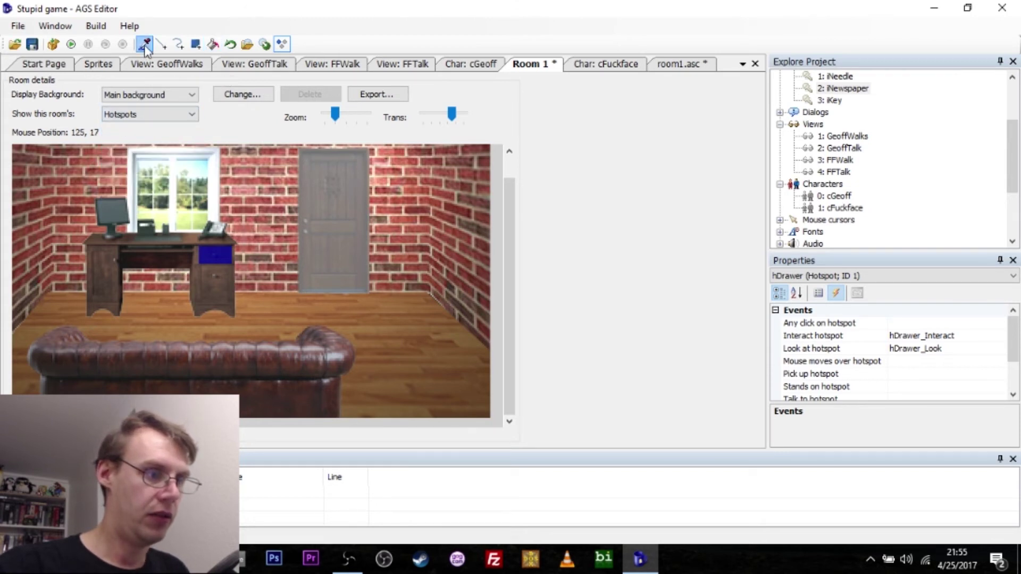
click(357, 206)
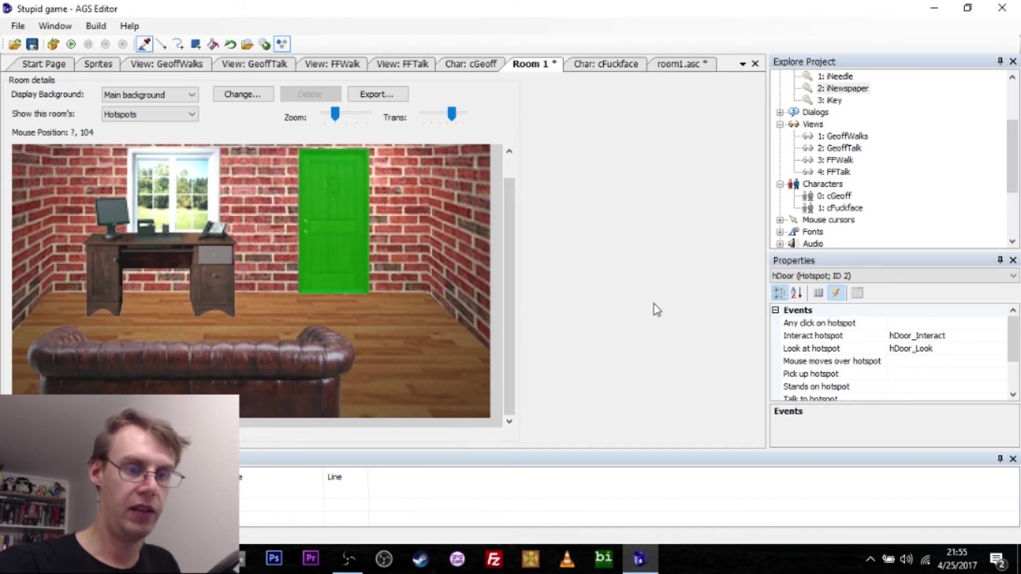
click(819, 294)
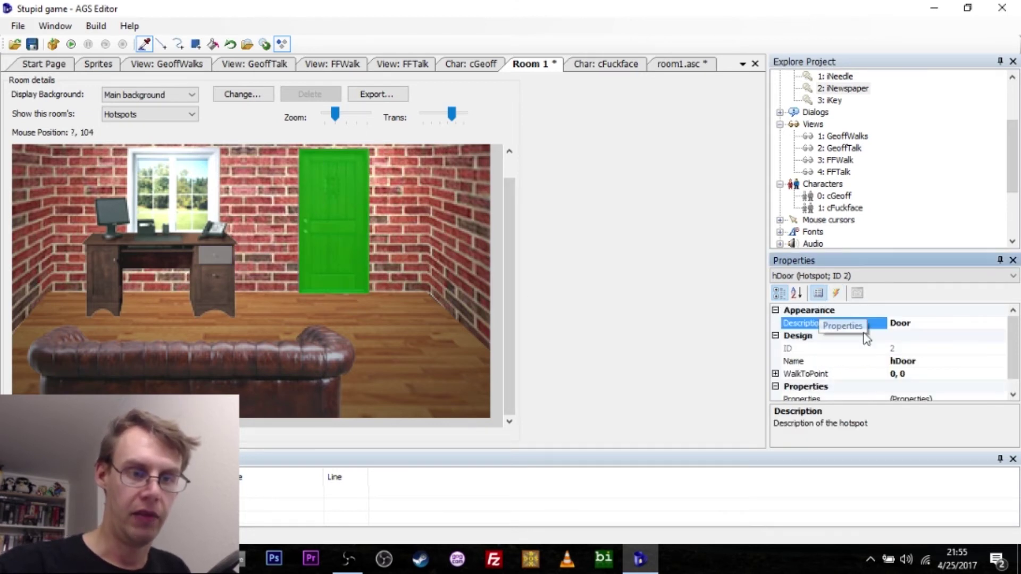
drag(914, 323, 873, 323)
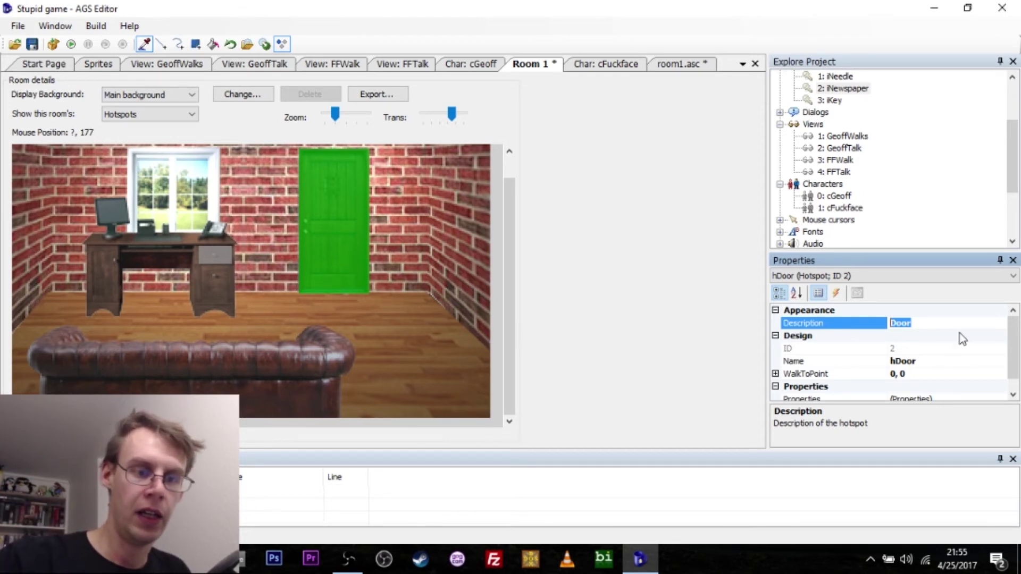
click(905, 361)
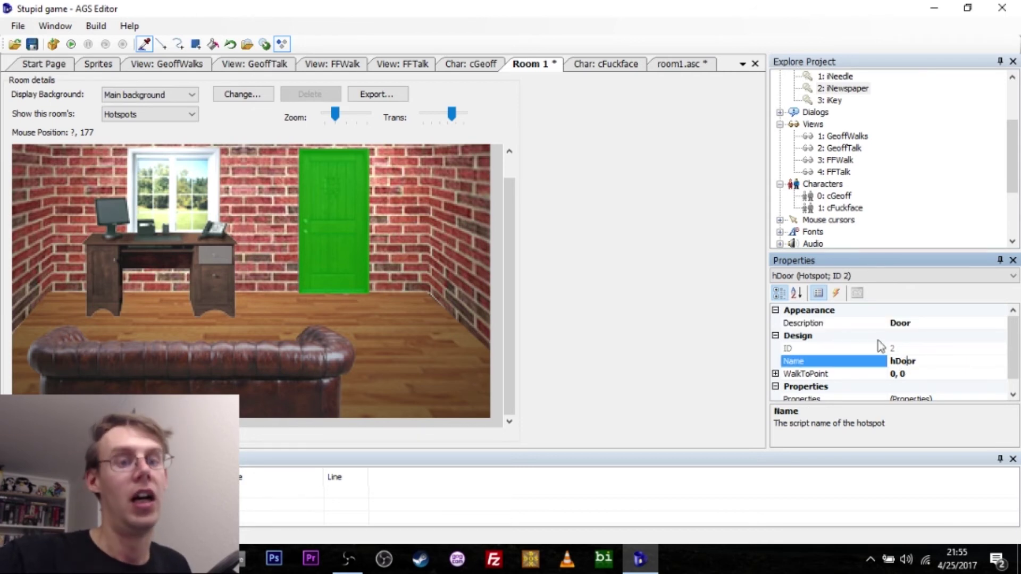
Open the script for the door hotspot's Interact hotspot event
click(835, 293)
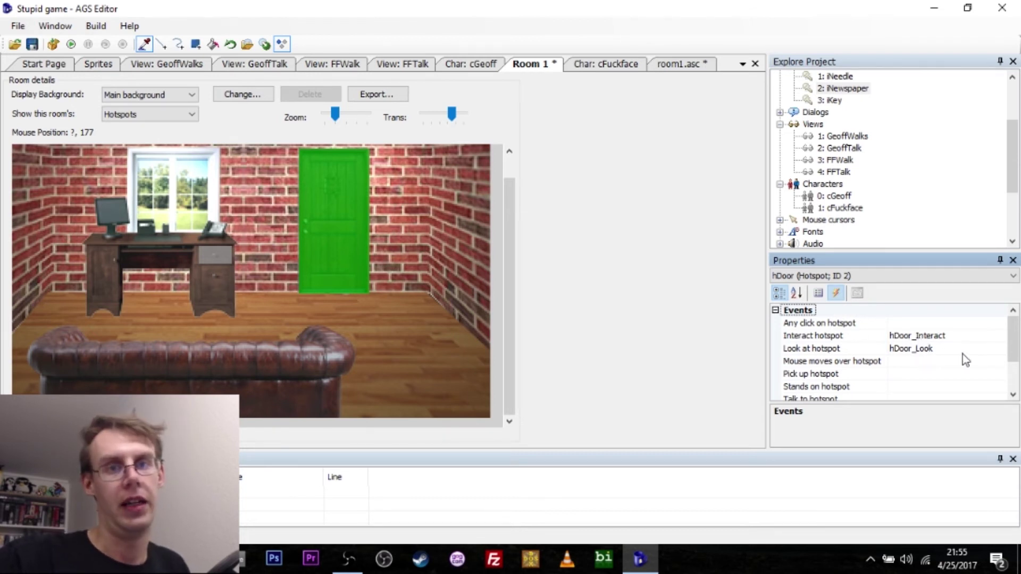
click(959, 336)
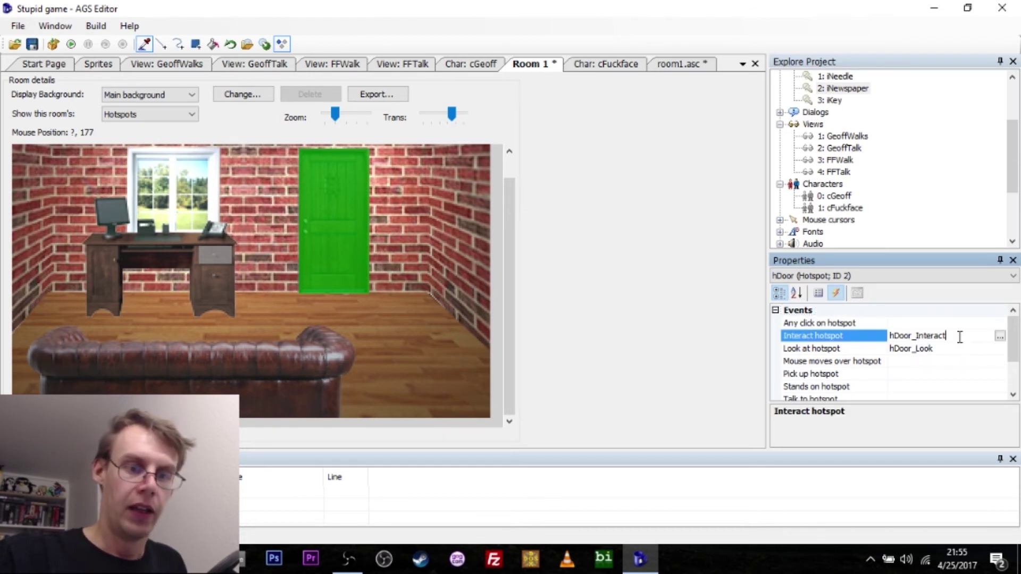
click(1001, 337)
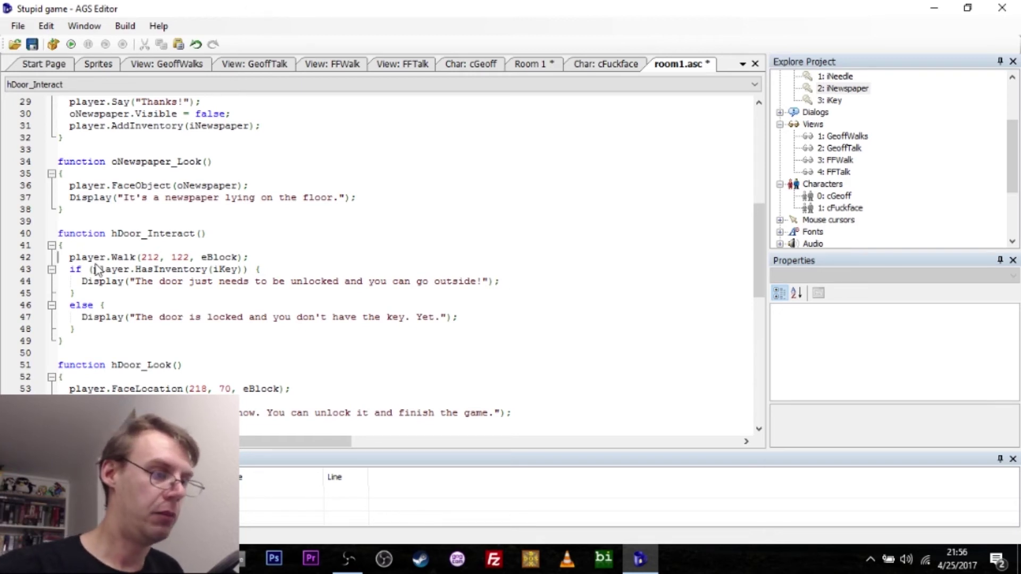
Examine hDoor_Interact's player.Walk line, the HasInventory(iKey) condition and the Display messages in its if and else branches
drag(68, 258, 249, 257)
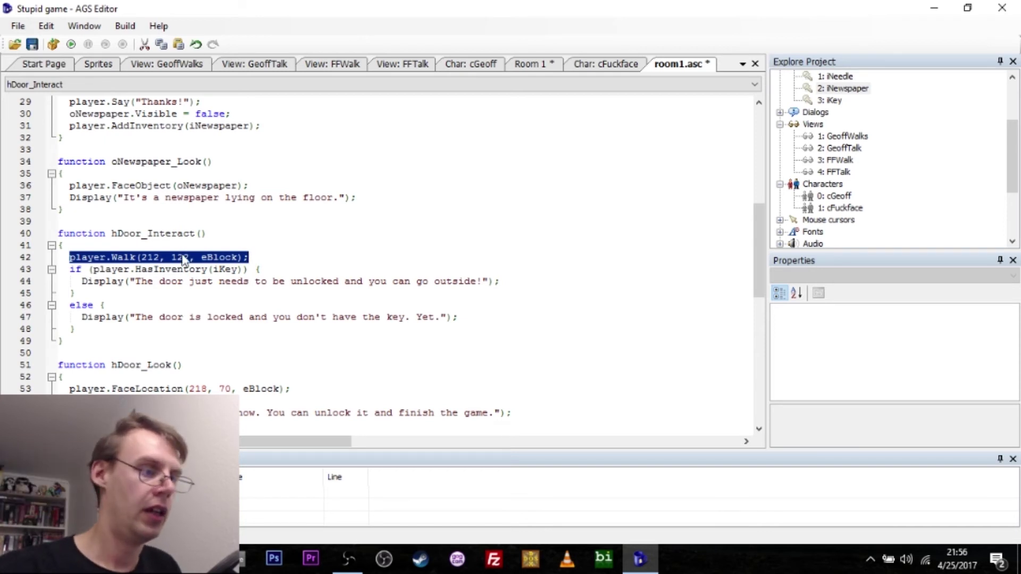
drag(93, 269, 245, 275)
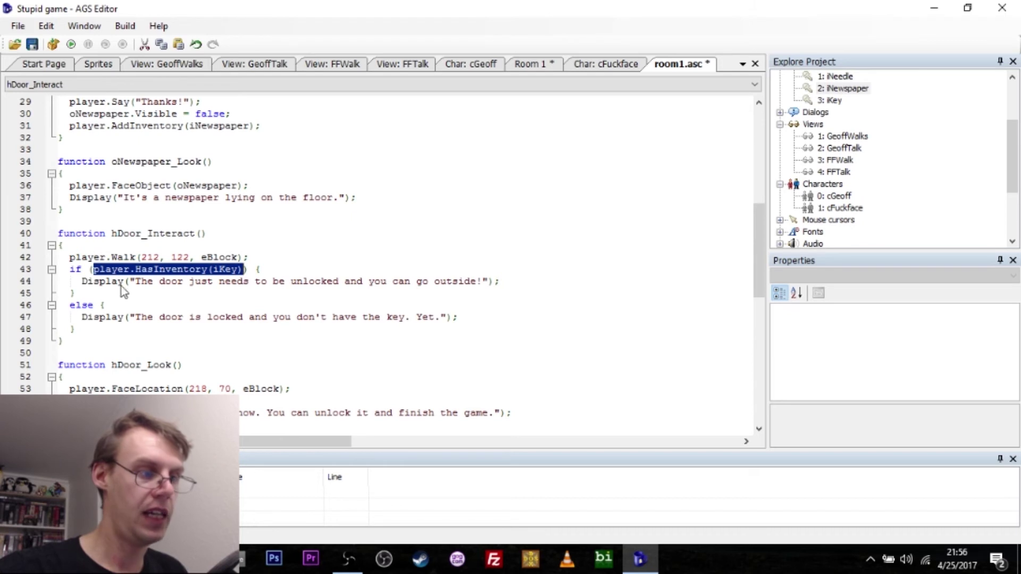
drag(81, 282, 503, 287)
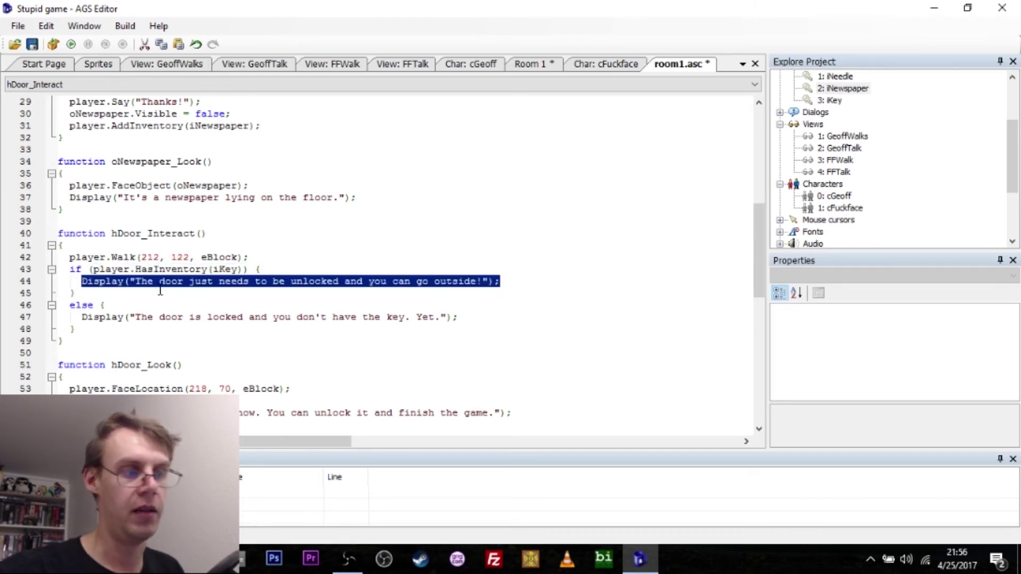
click(102, 274)
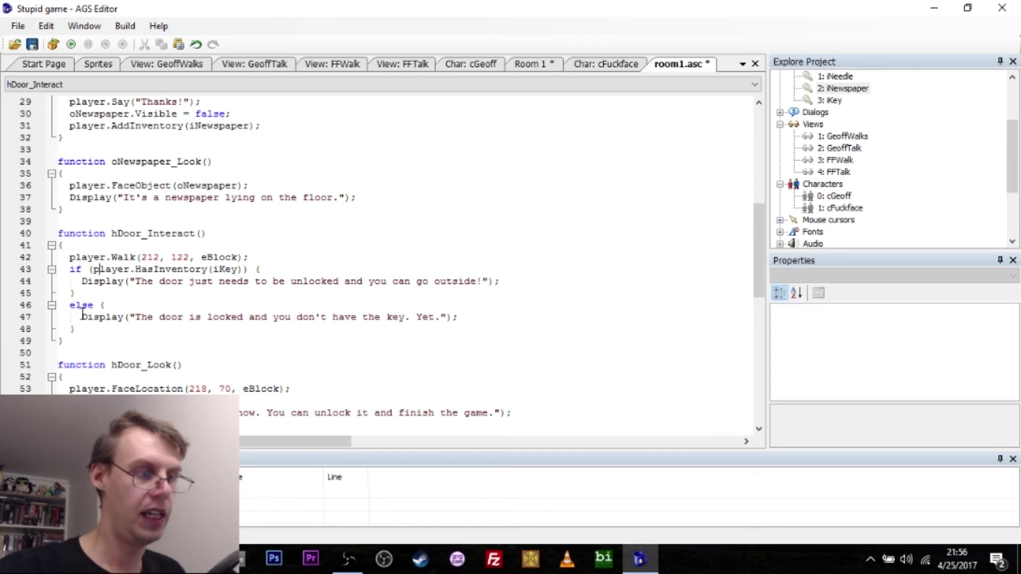
drag(76, 318, 461, 326)
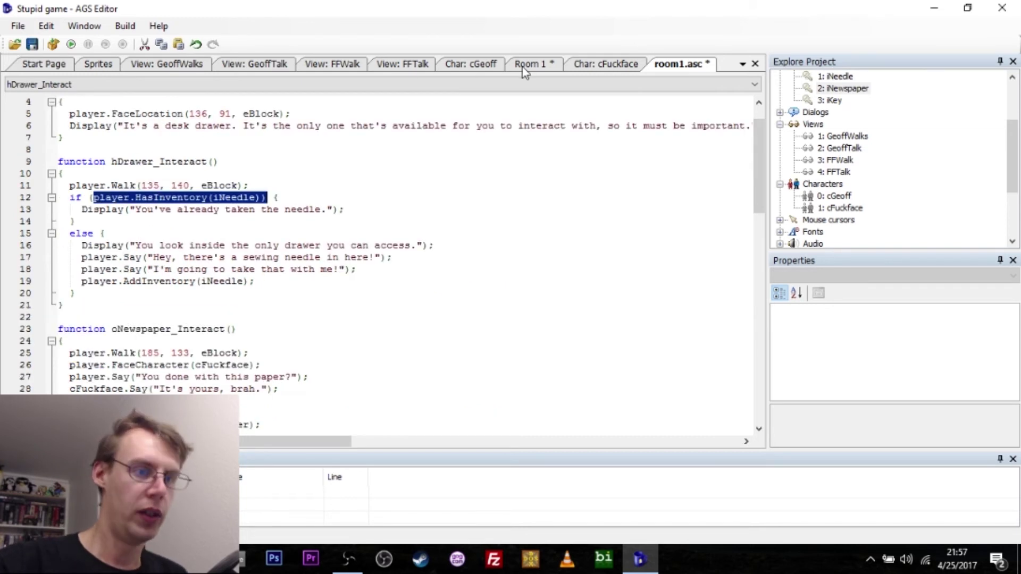
Select the door hotspot in Room 1 and open the script for its Use inventory on hotspot event
click(528, 65)
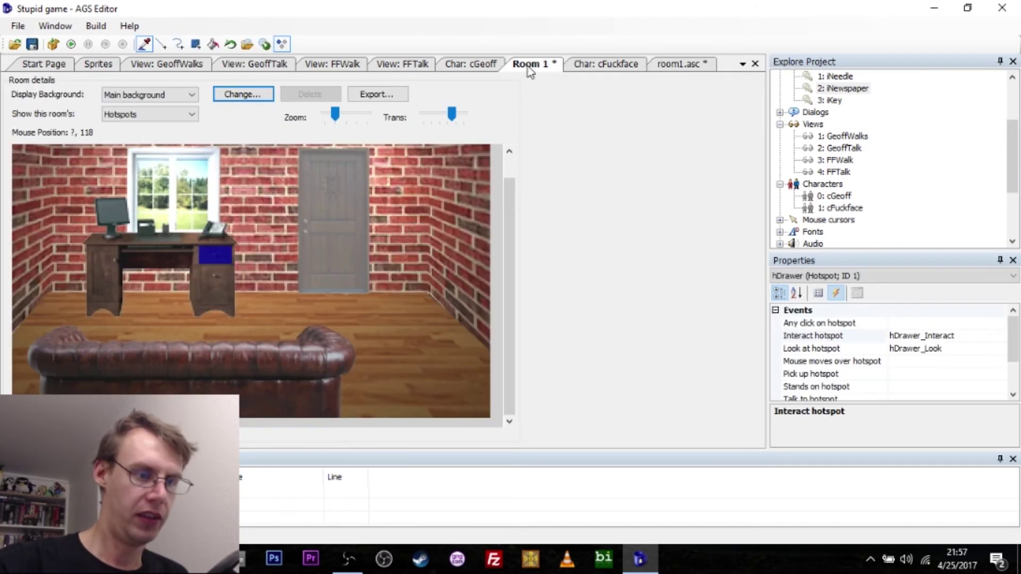
click(324, 197)
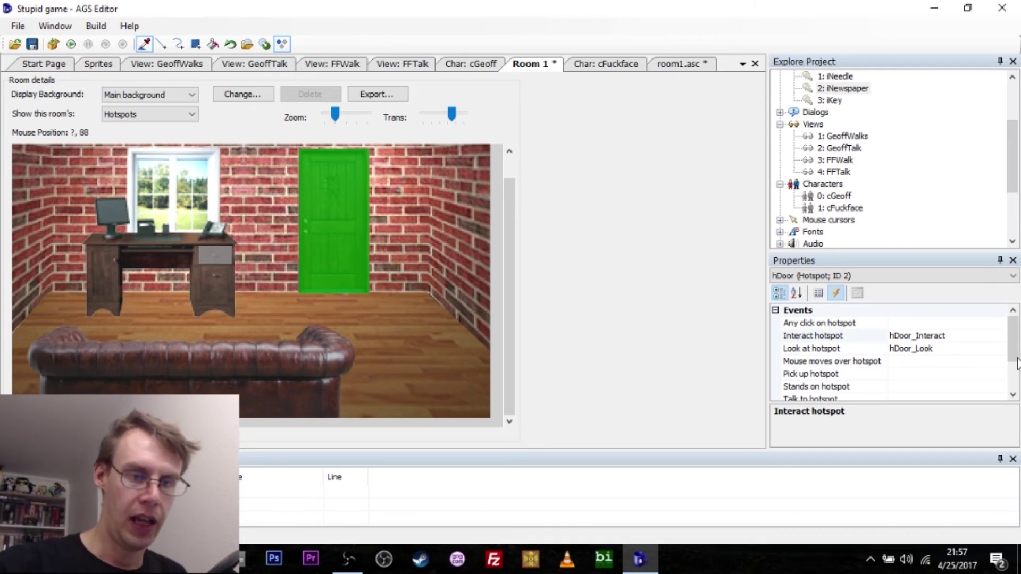
drag(1014, 356, 1015, 385)
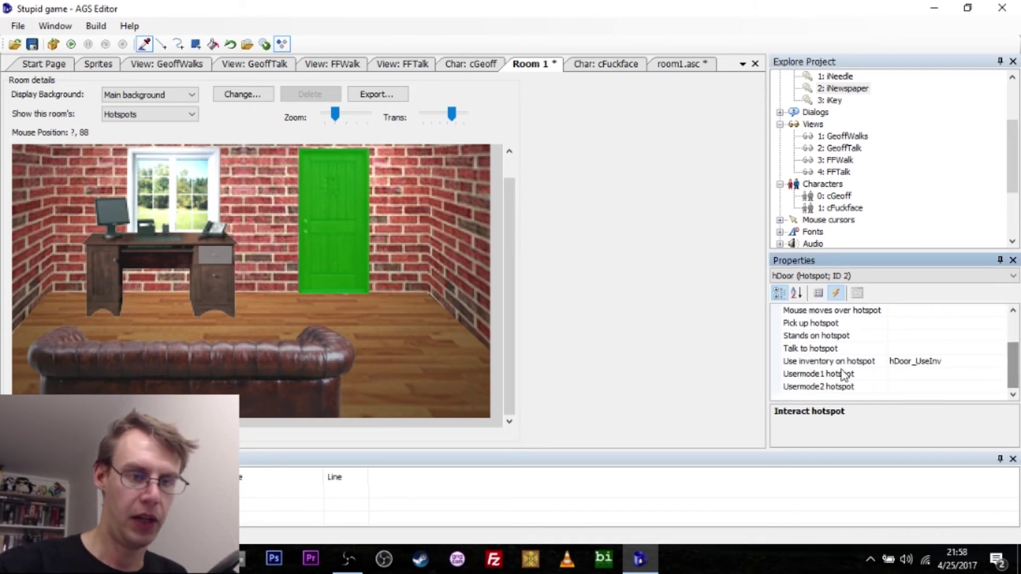
click(811, 362)
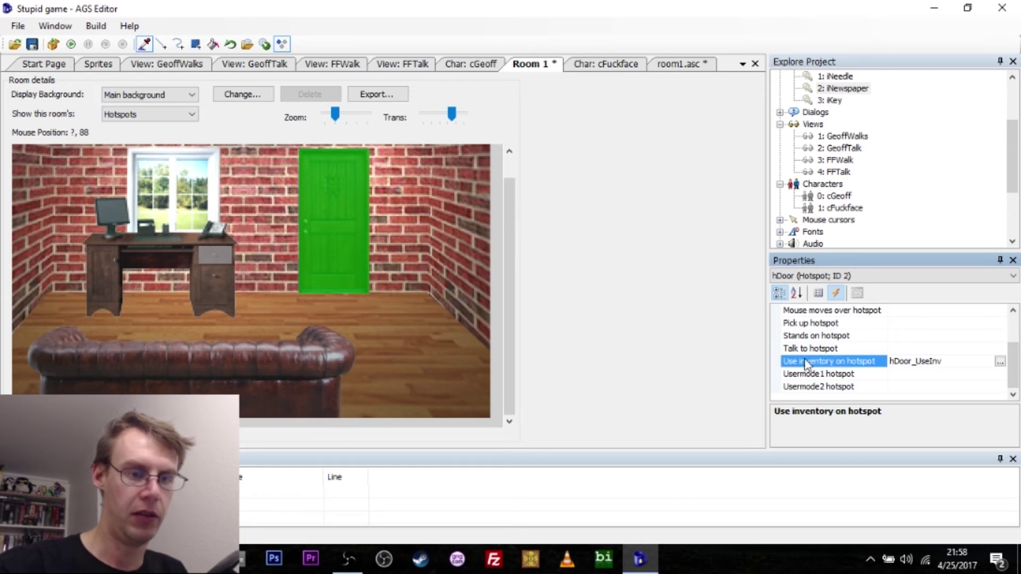
click(971, 374)
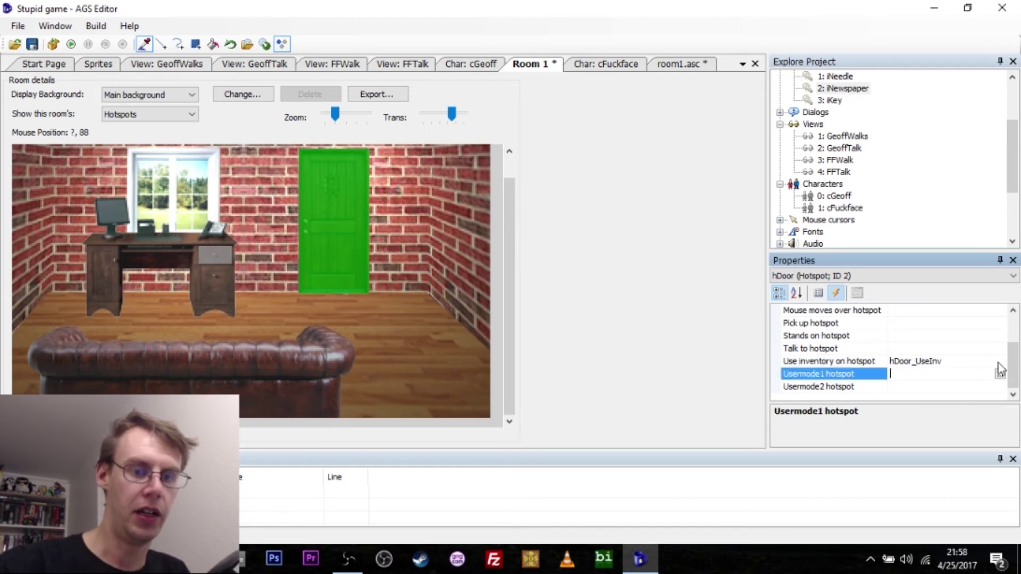
click(1000, 361)
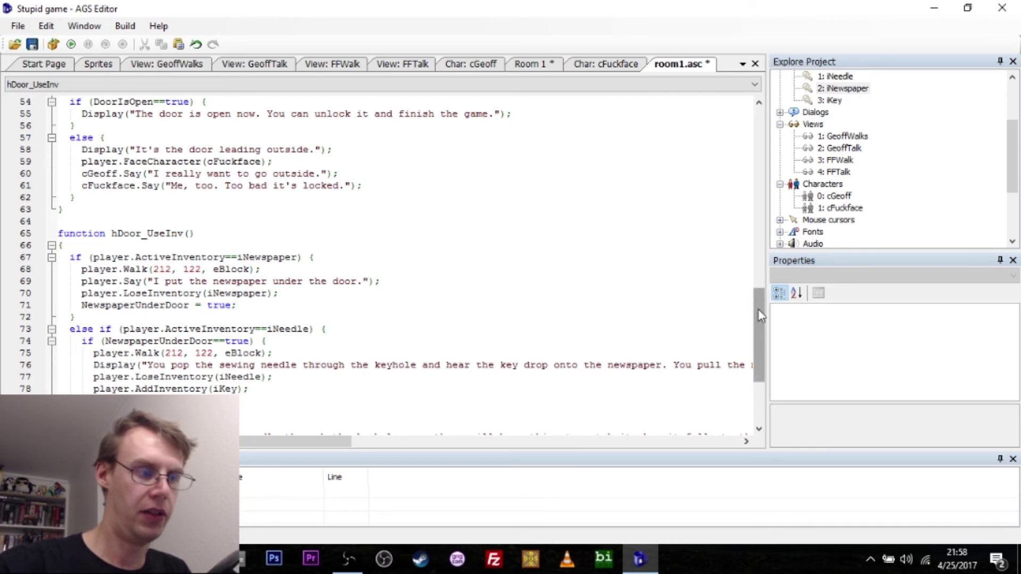
Examine the first condition in hDoor_UseInv, which compares player.ActiveInventory with iNewspaper
drag(761, 314, 761, 341)
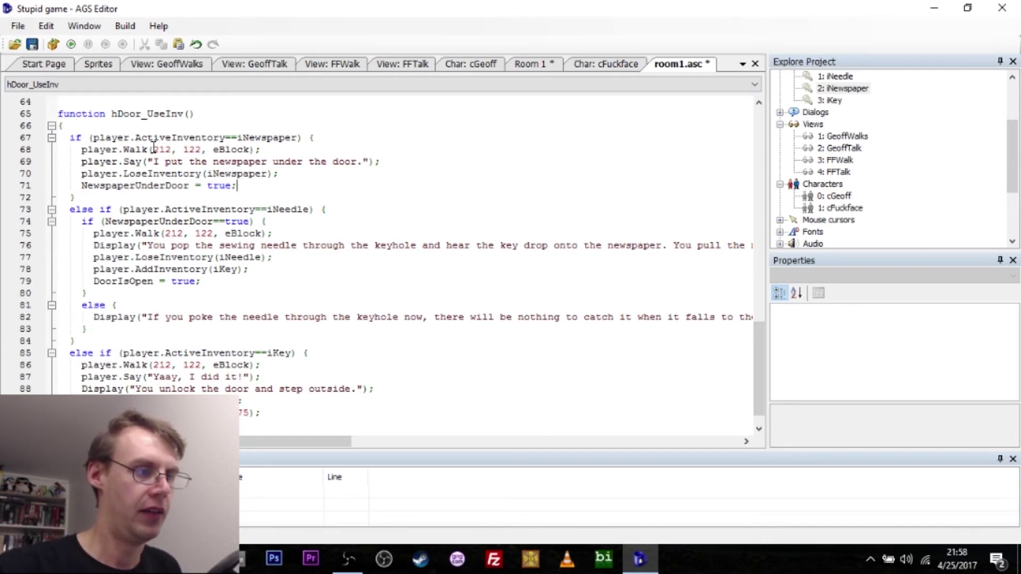
key(Up)
key(Up)
key(Up)
key(Up)
key(Up)
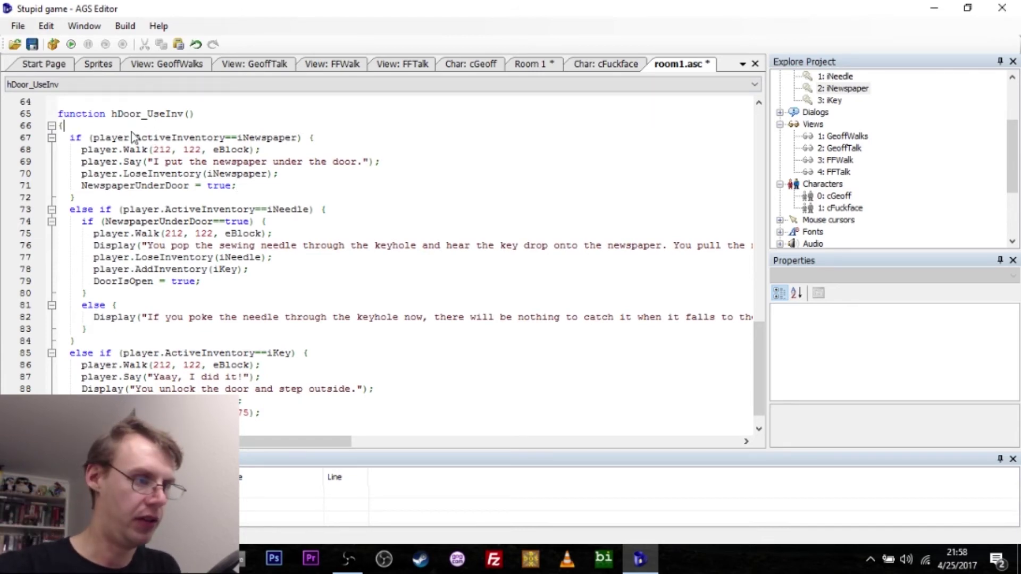
text(3)
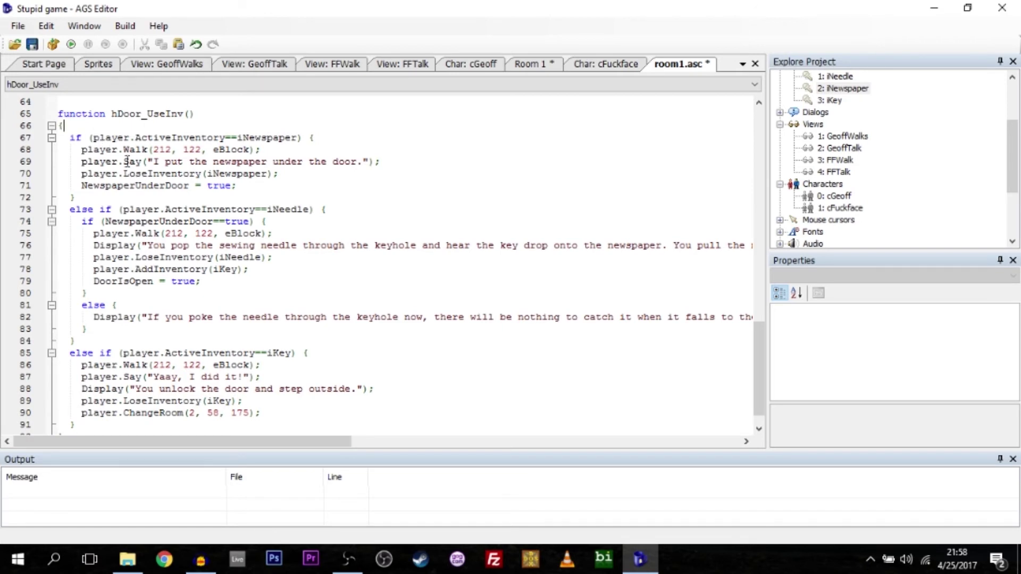
double_click(114, 138)
double_click(264, 138)
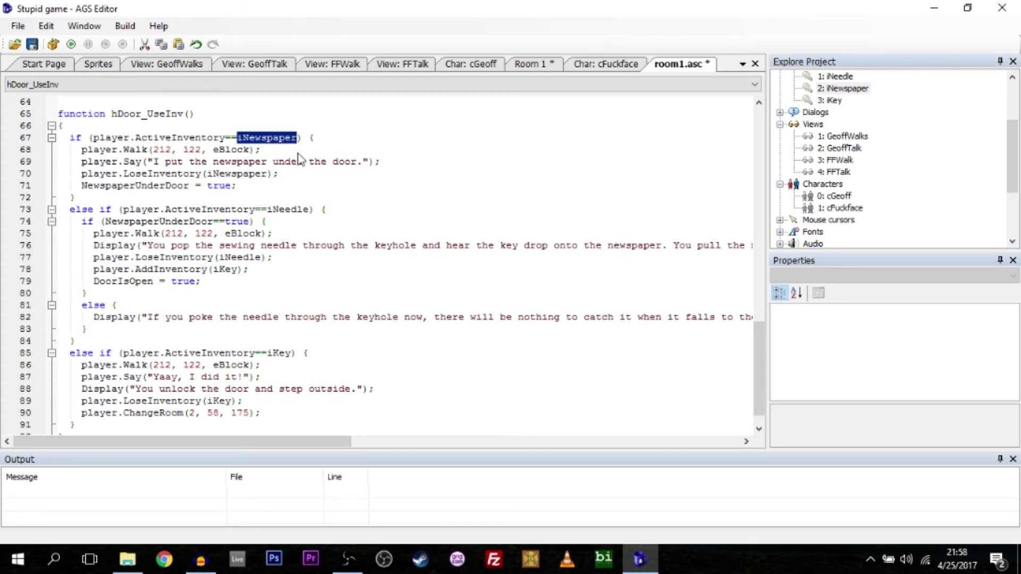
Examine the Walk, Say, LoseInventory(iNewspaper) and NewspaperUnderDoor = true lines in the iNewspaper branch of hDoor_UseInv
drag(178, 151, 226, 158)
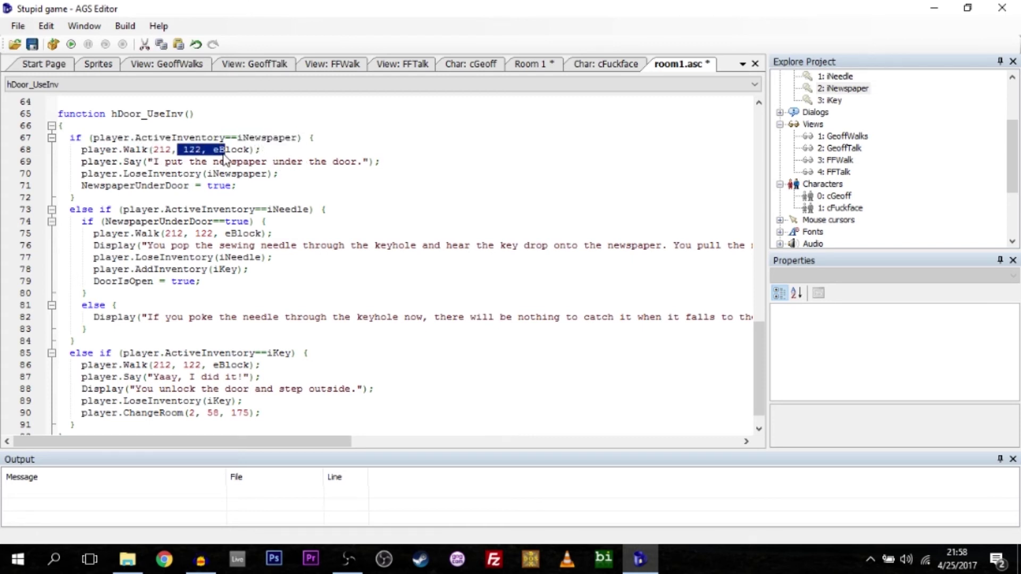
drag(171, 163, 341, 167)
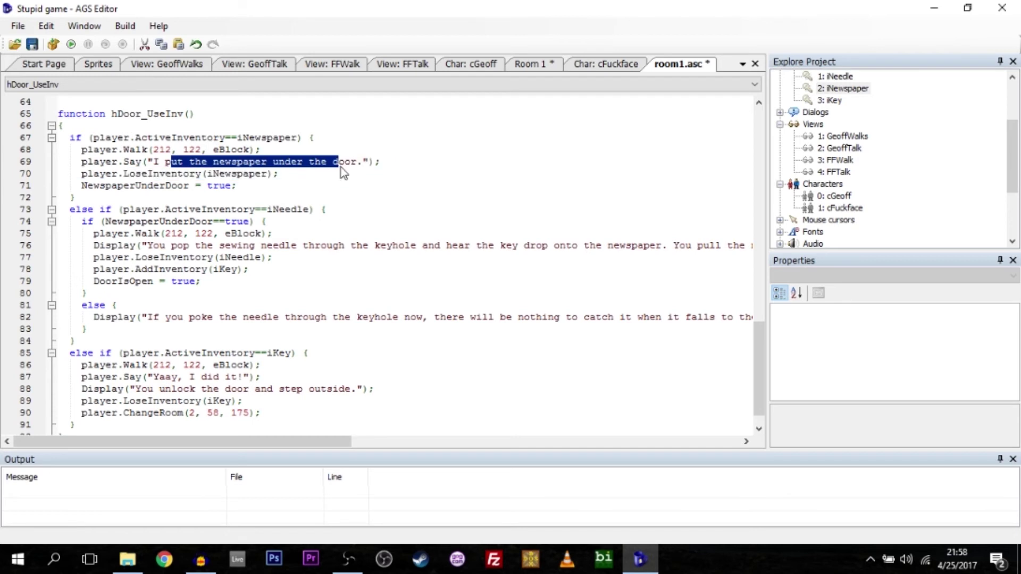
drag(81, 161, 369, 170)
drag(81, 174, 284, 181)
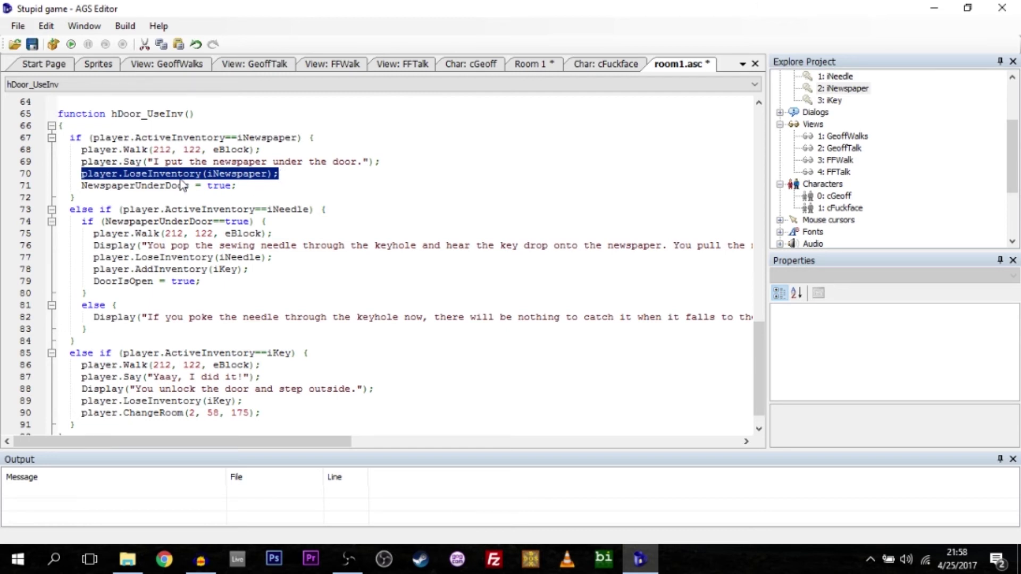
click(83, 186)
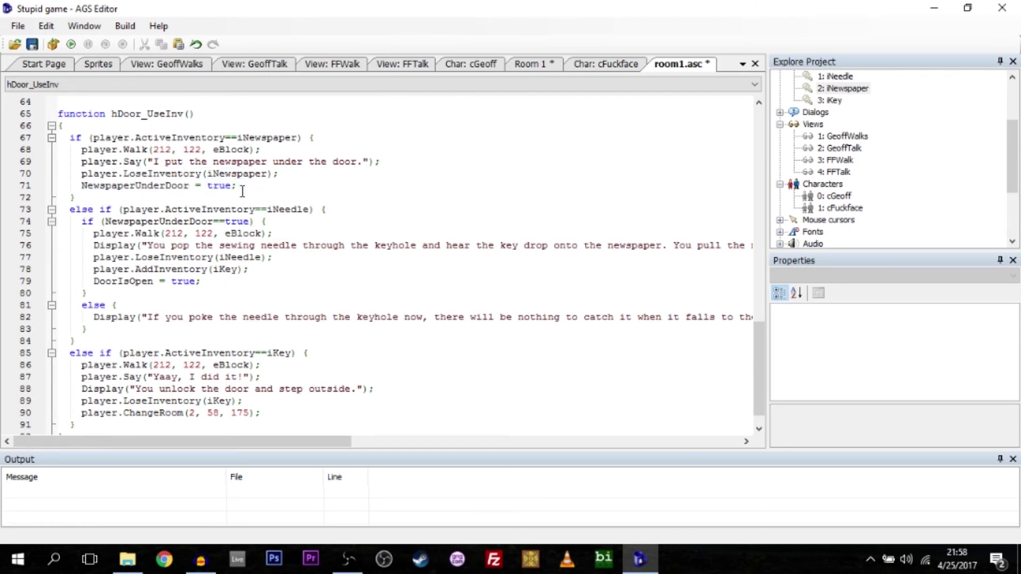
drag(236, 187, 83, 187)
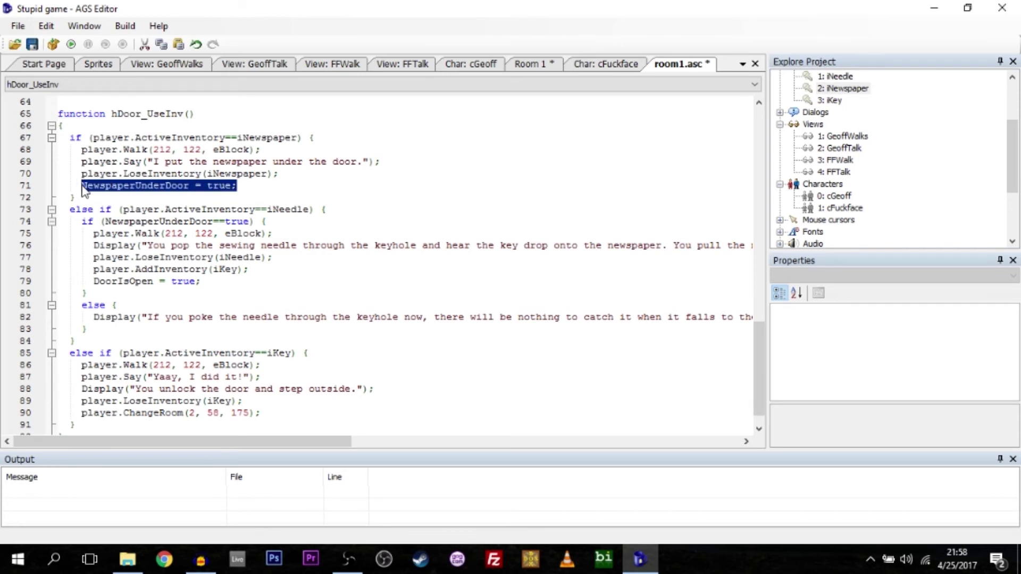
Open the project's global variables and examine the DoorIsOpen and NewspaperUnderDoor entries with their types and initial values
click(842, 88)
scroll(843, 133, up, 2)
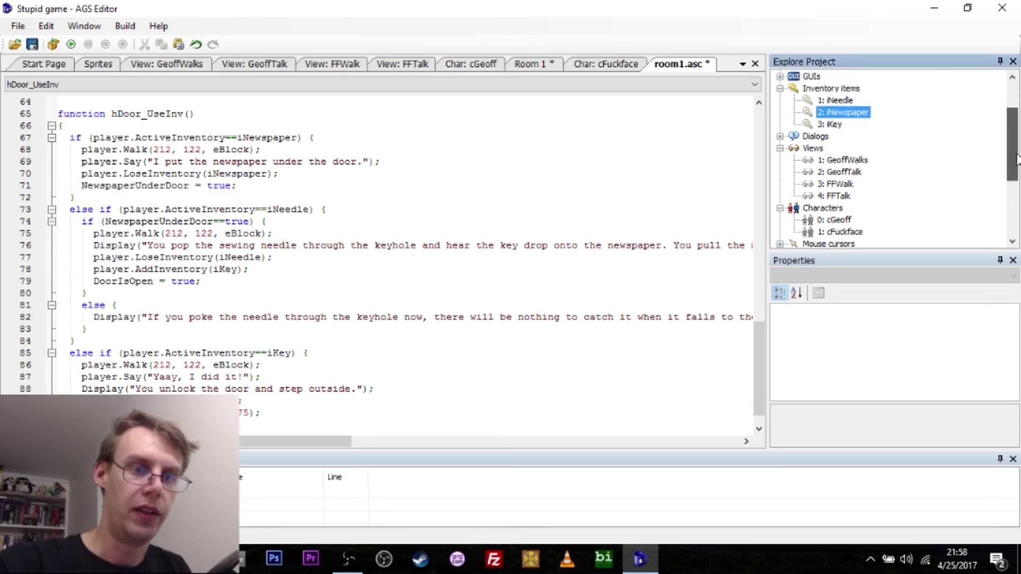
scroll(938, 204, down, 4)
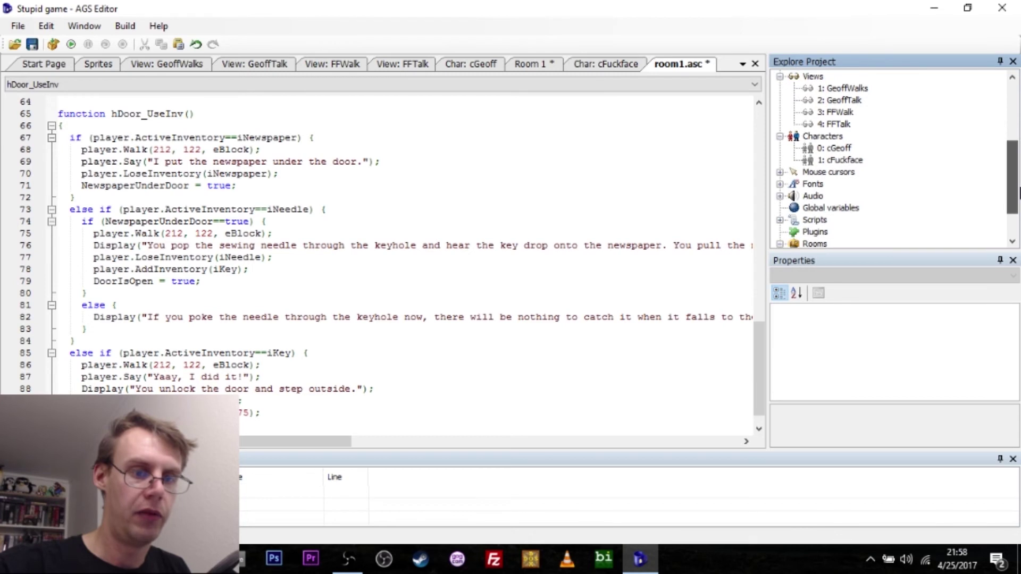
double_click(826, 209)
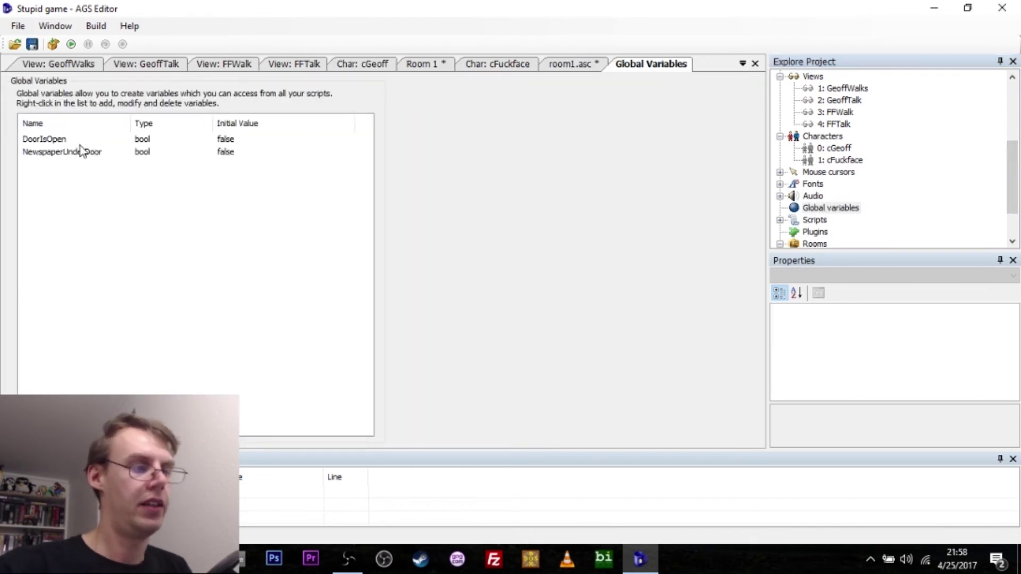
click(64, 154)
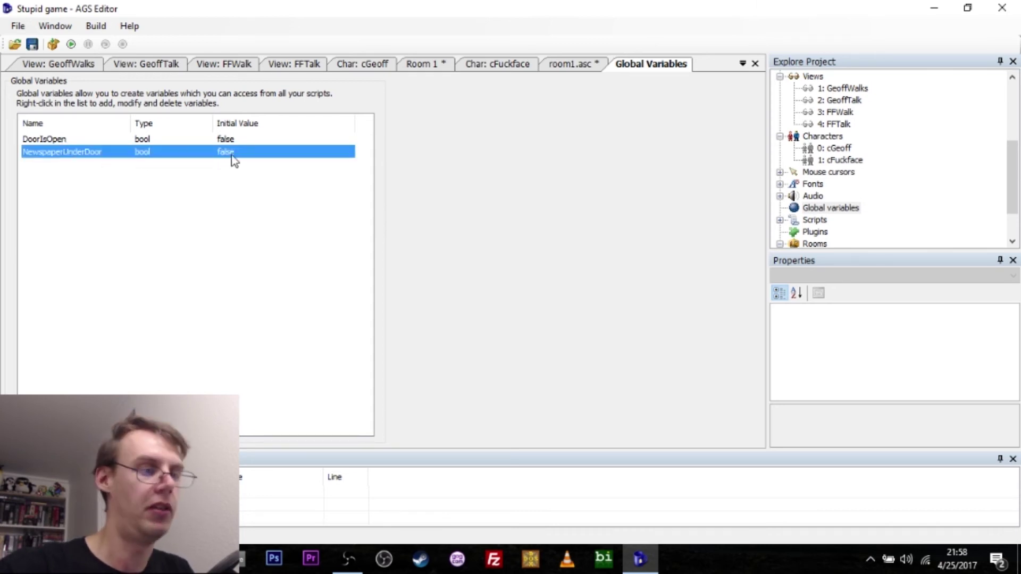
click(37, 142)
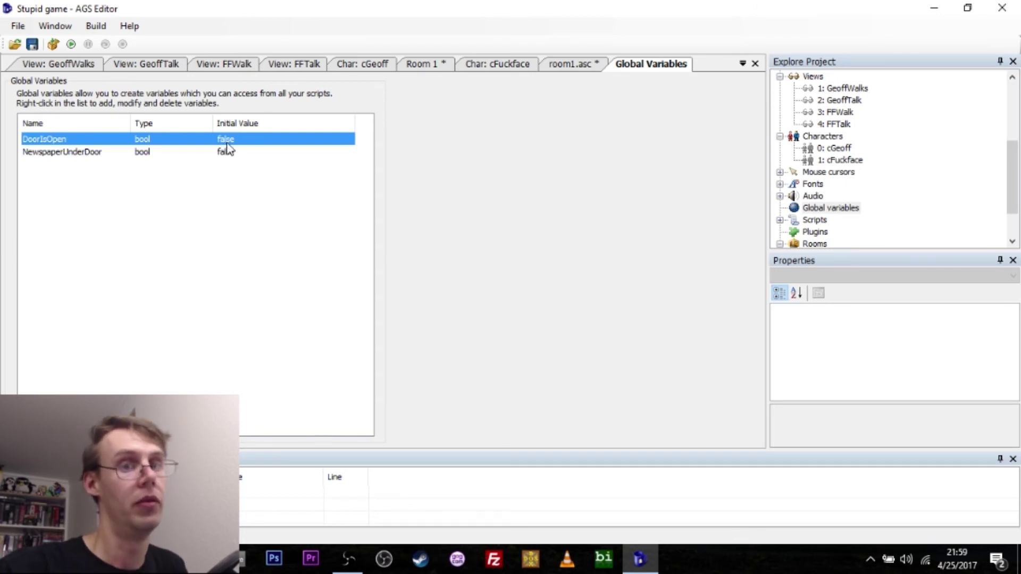
click(59, 153)
click(64, 179)
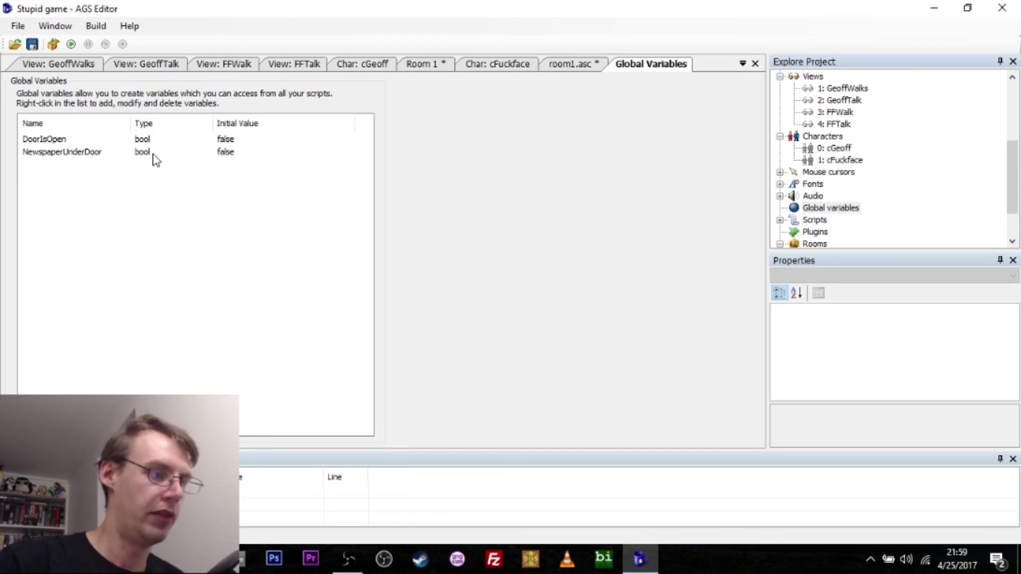
Start adding a global variable, review the available variable types such as bool, and cancel without creating it
right_click(98, 193)
click(102, 202)
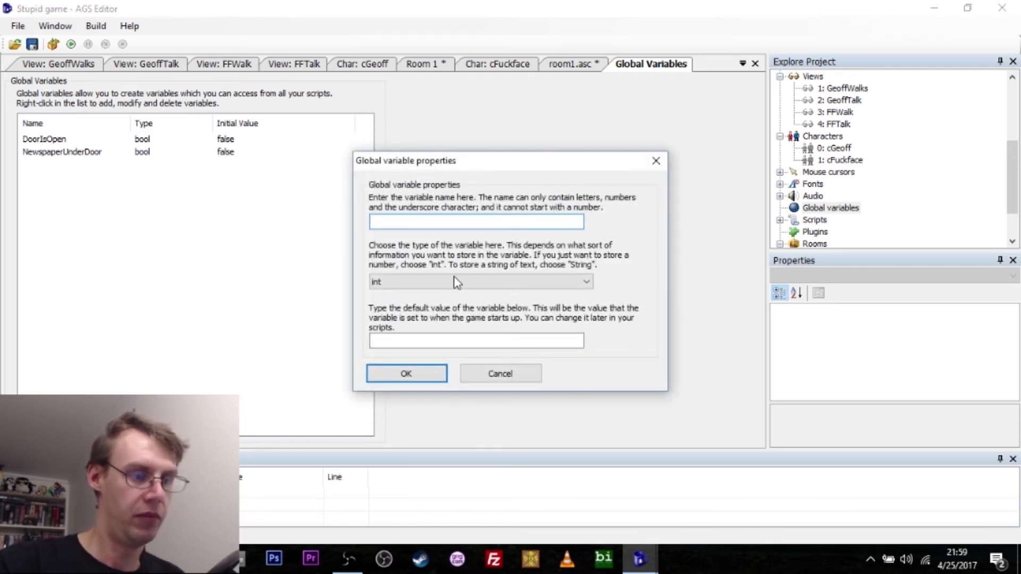
click(432, 282)
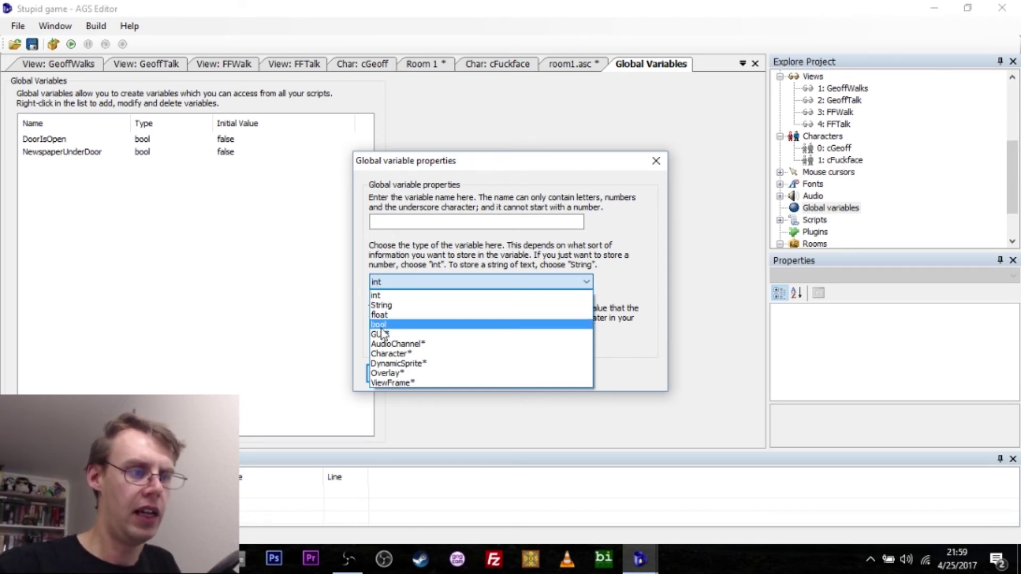
click(464, 158)
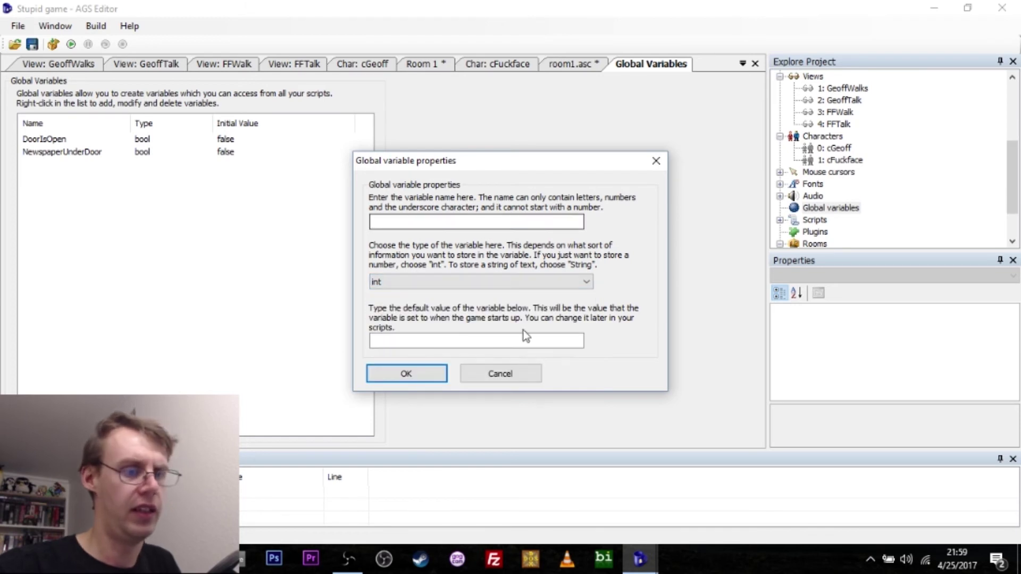
click(503, 374)
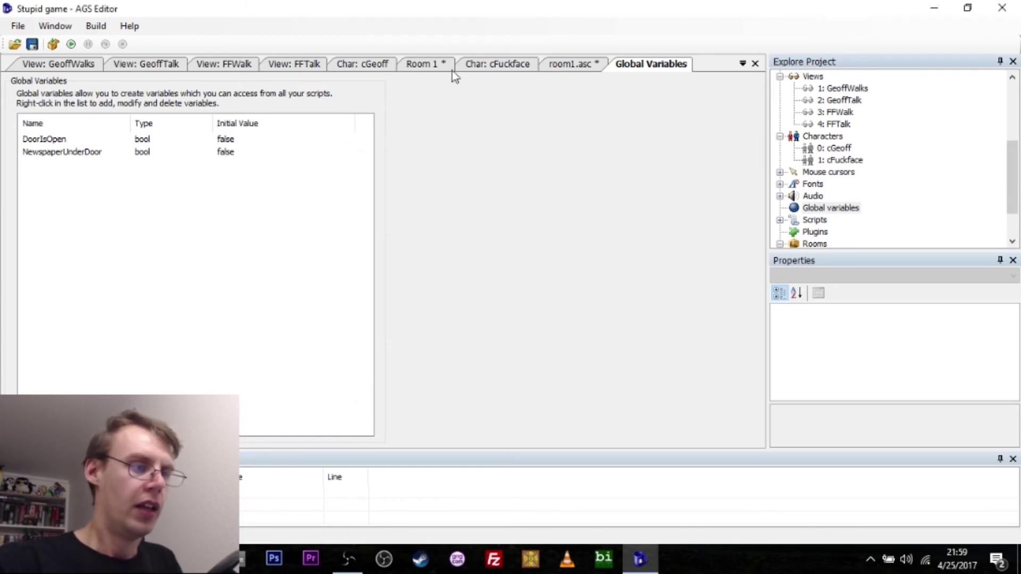
Examine the name, type and default value of the NewspaperUnderDoor global variable, and close its properties without changes
double_click(84, 156)
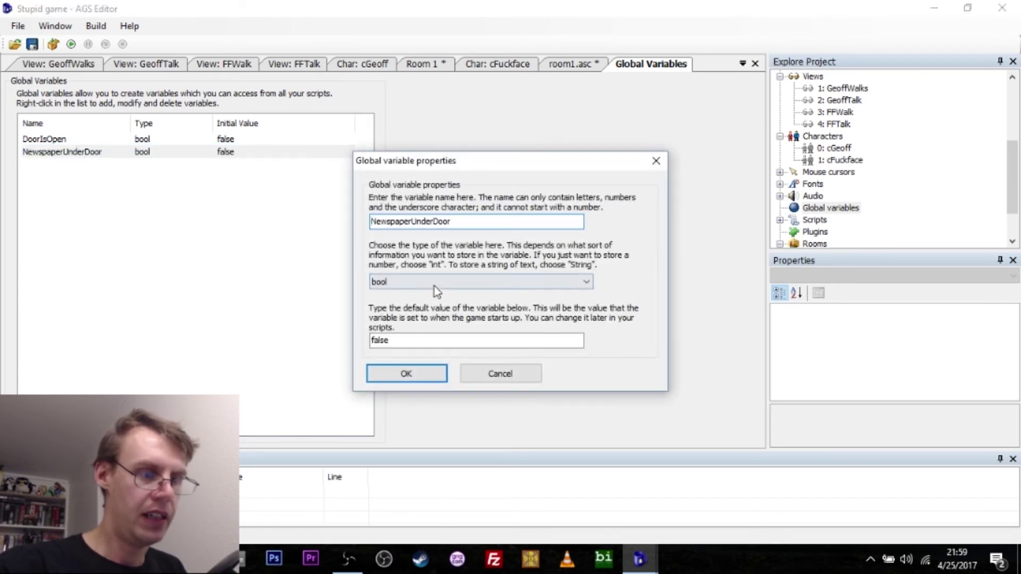
drag(475, 224, 318, 219)
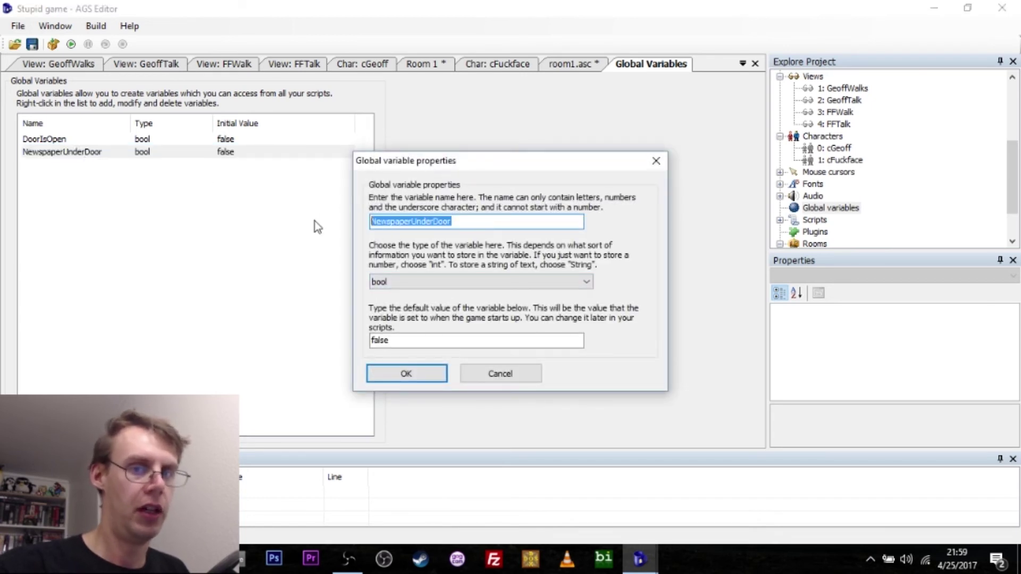
click(404, 340)
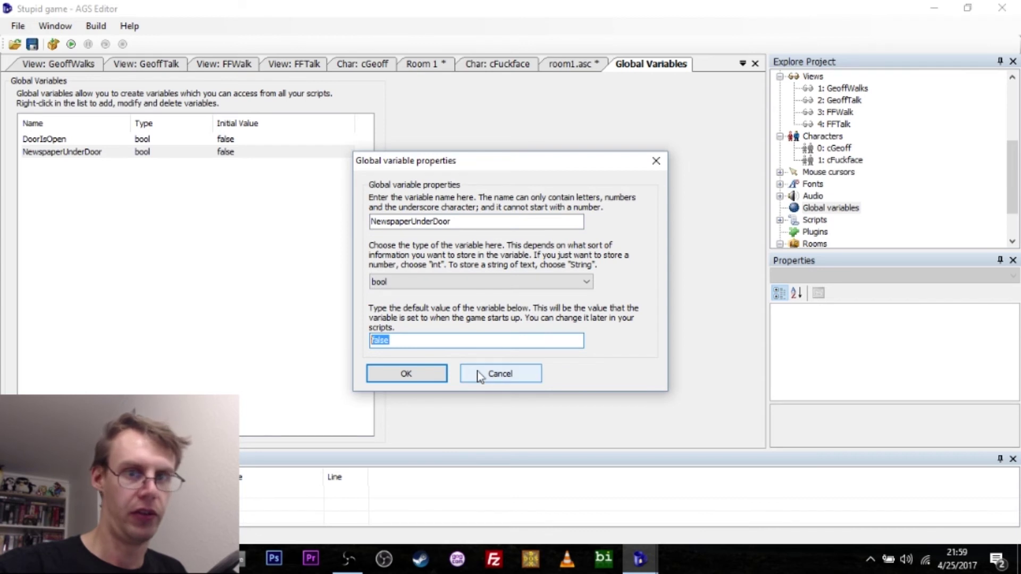
click(499, 374)
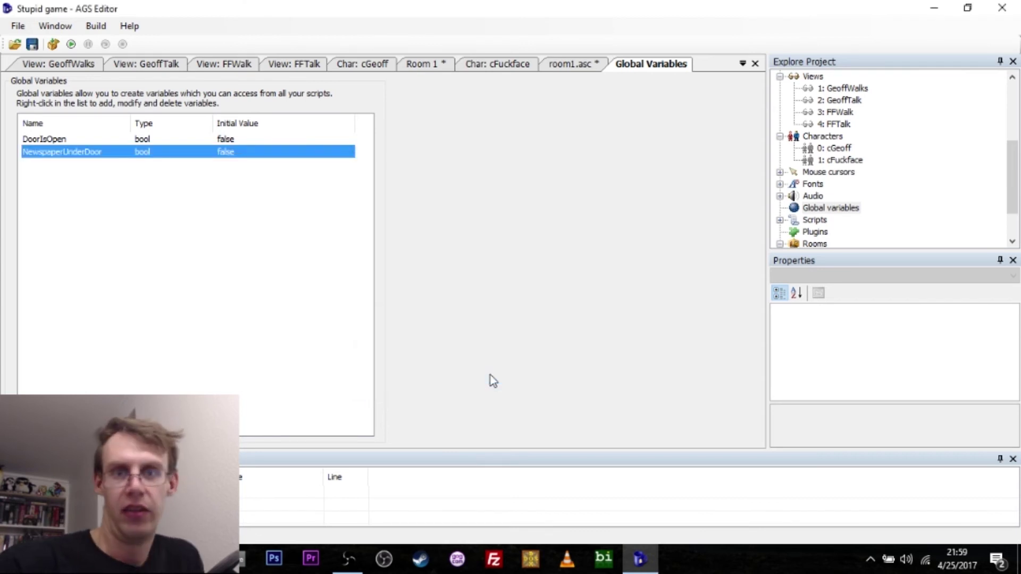
Review in room1.asc how hDoor_UseInv removes iNewspaper, sets NewspaperUnderDoor, and checks that variable in the iNeedle branch
click(569, 64)
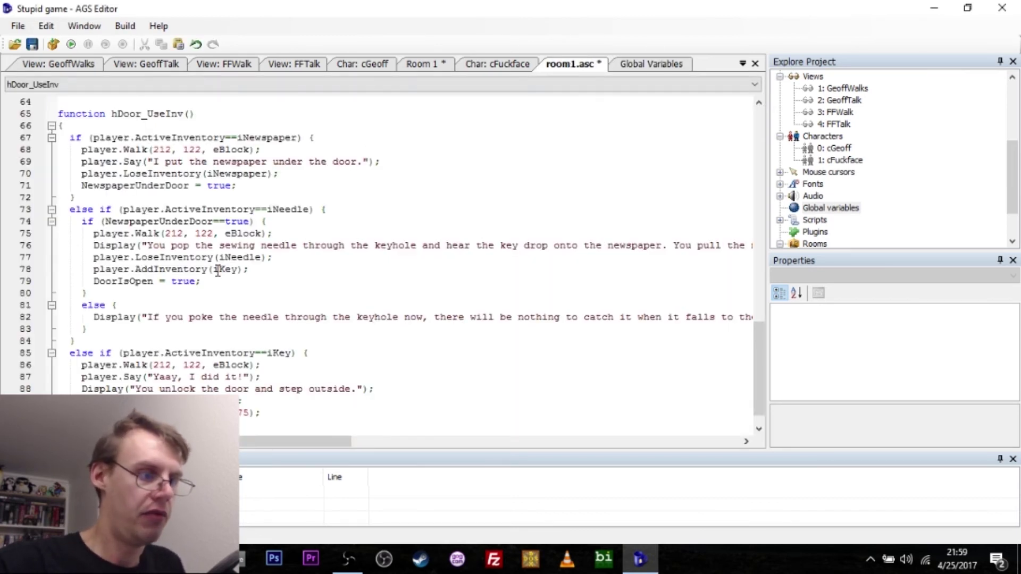
double_click(269, 138)
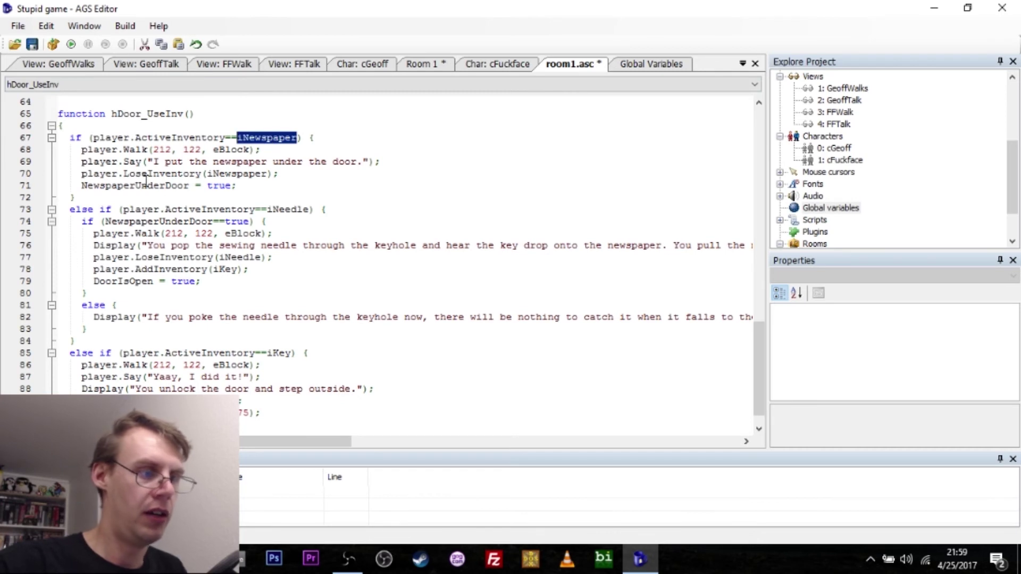
drag(81, 186, 238, 189)
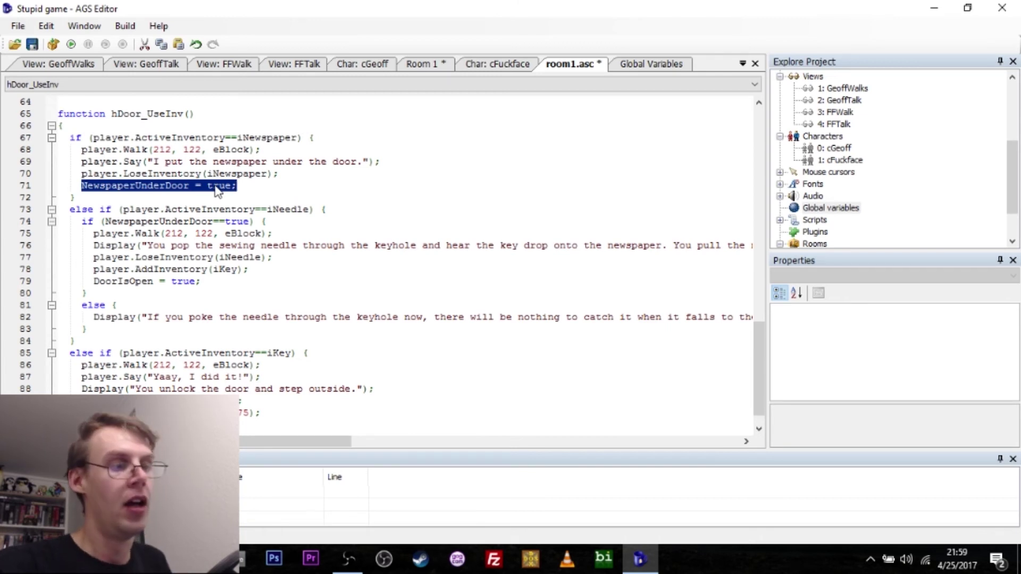
drag(281, 174, 82, 184)
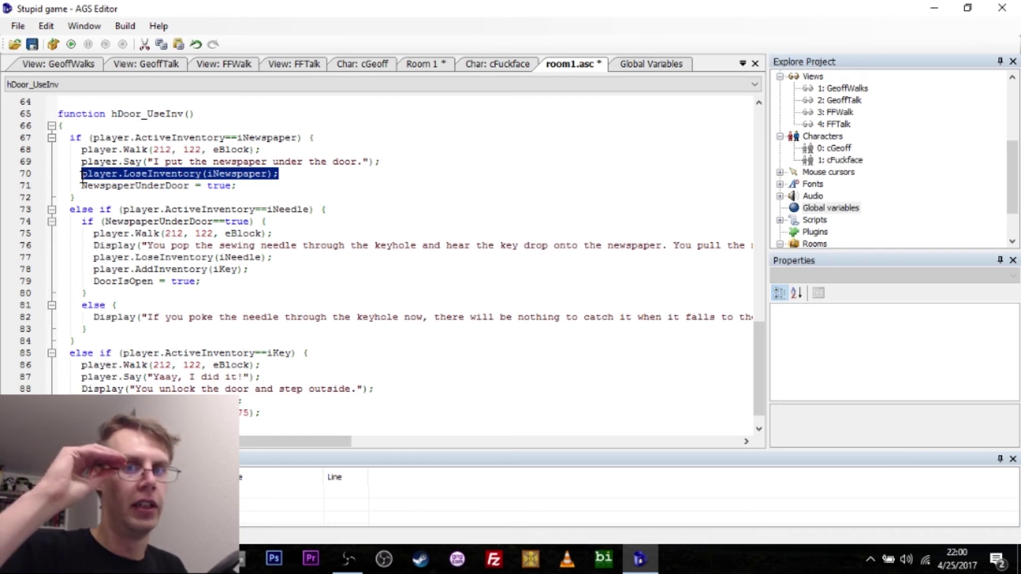
click(85, 185)
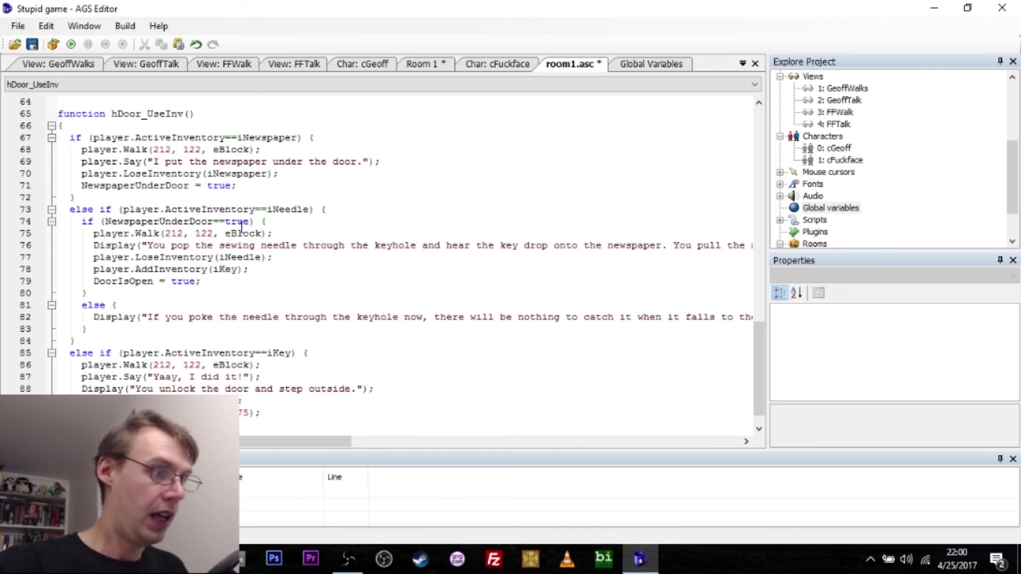
drag(76, 221, 275, 222)
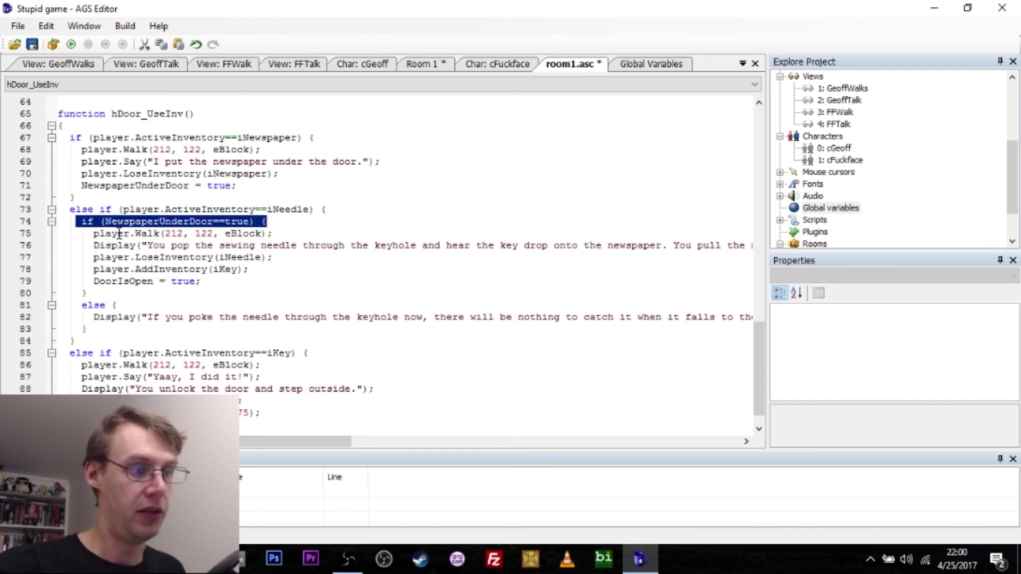
Review the player.Walk, Display and LoseInventory(iNeedle) calls that hDoor_UseInv runs in its iNeedle branch
click(91, 234)
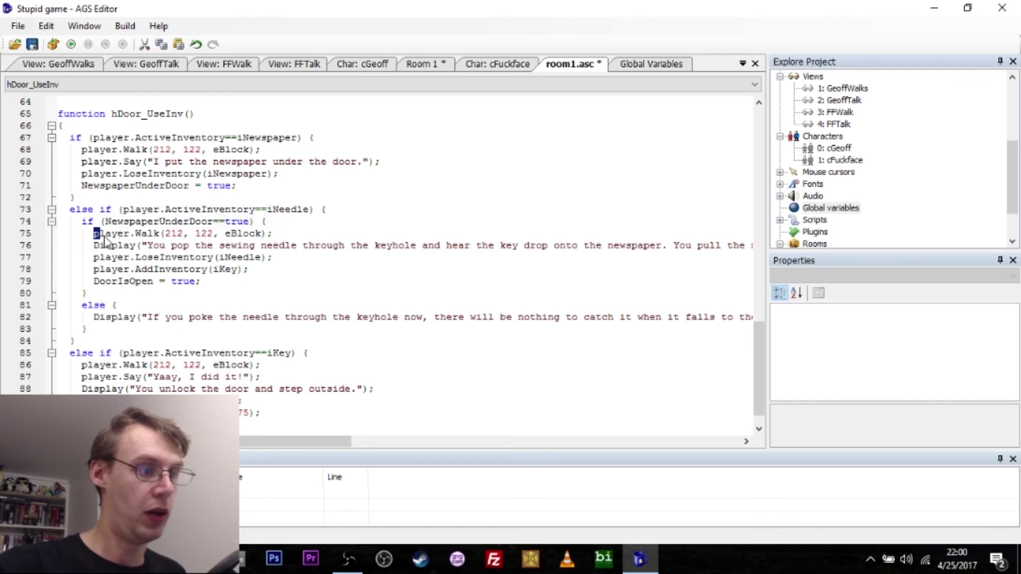
drag(105, 239, 221, 234)
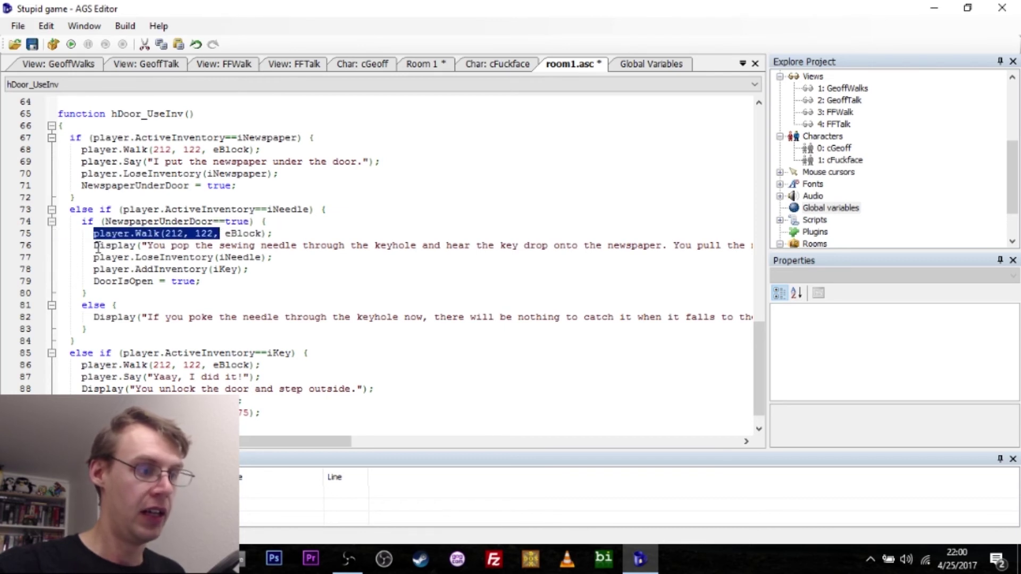
drag(95, 246, 685, 249)
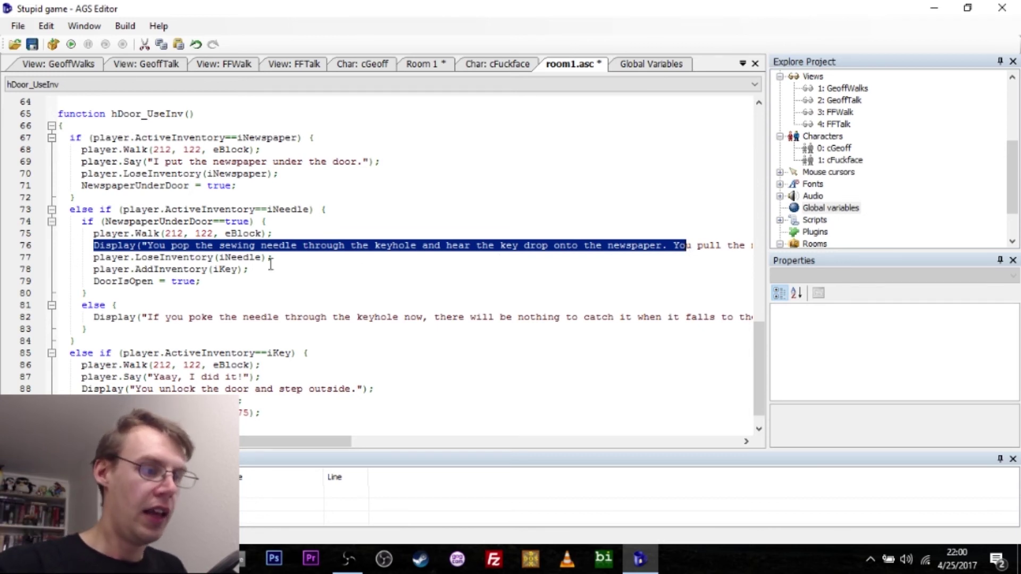
click(246, 257)
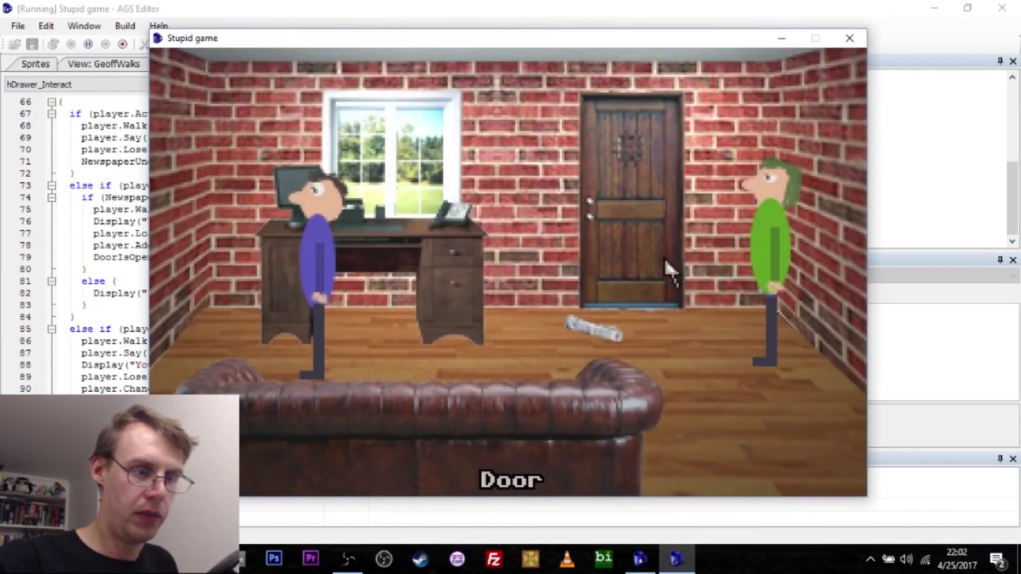
In the running game, talk to the green-shirted character, ask about getting out and the stuck key, end the conversation, and quit
click(773, 264)
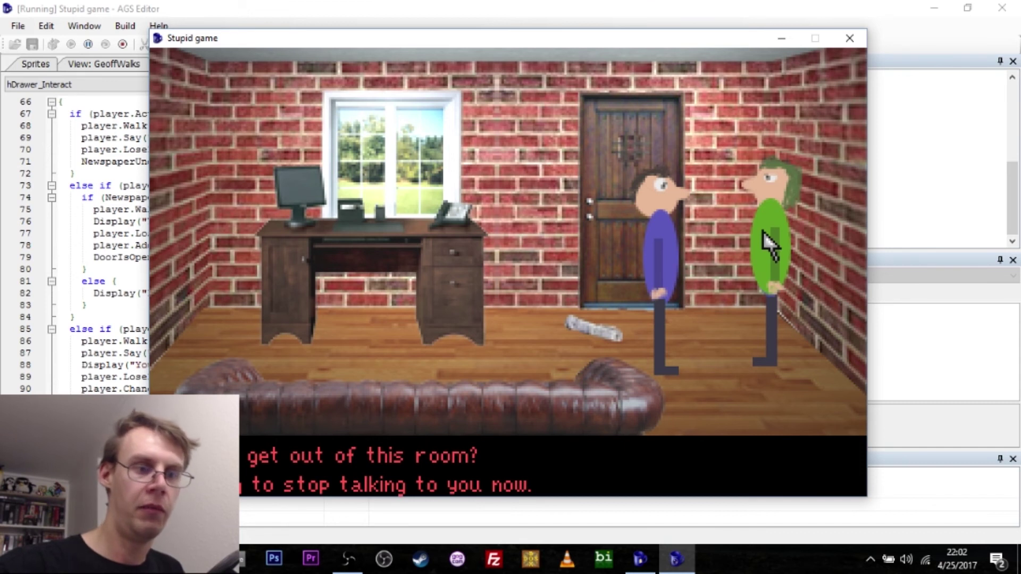
click(367, 452)
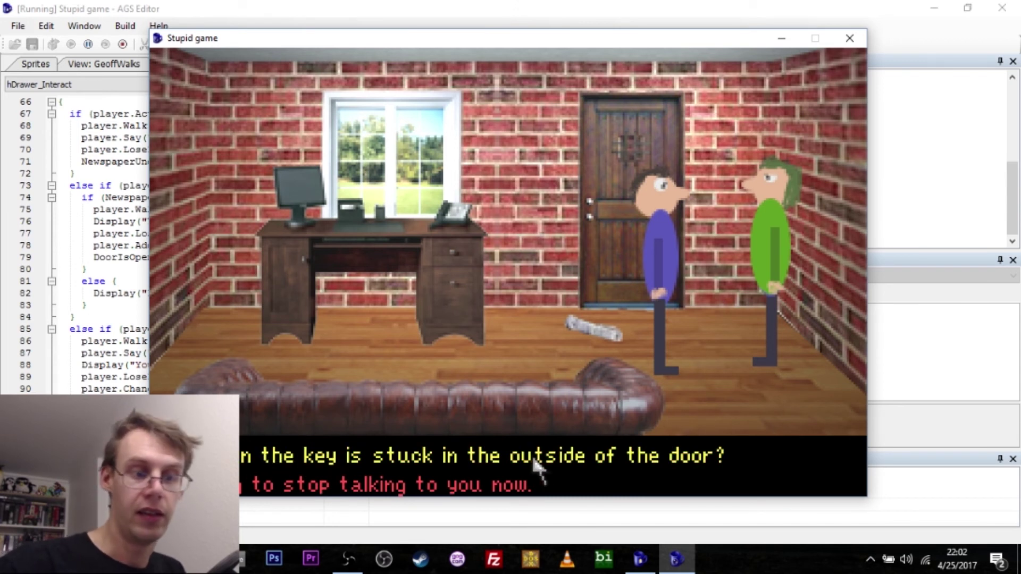
click(606, 463)
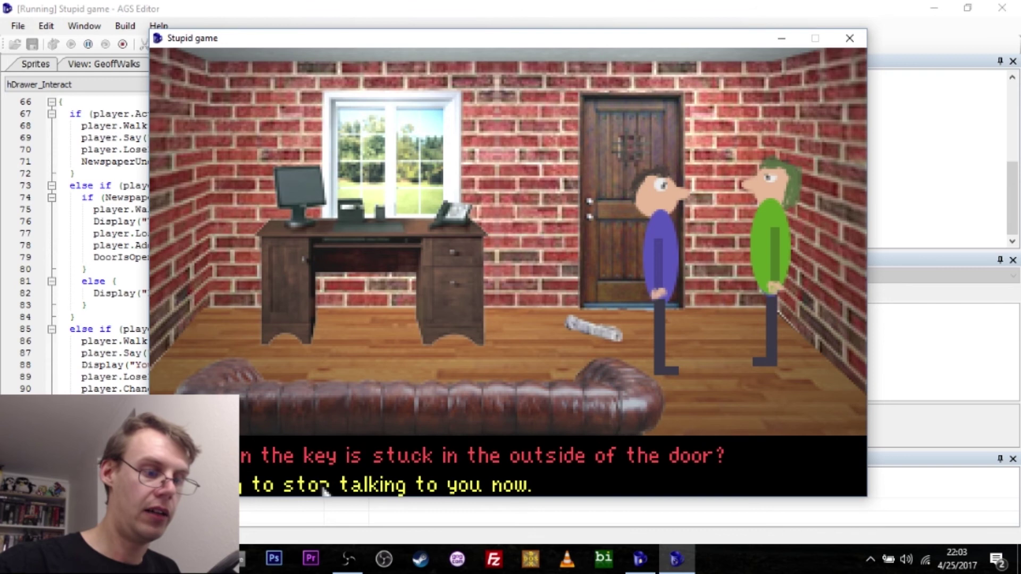
click(403, 493)
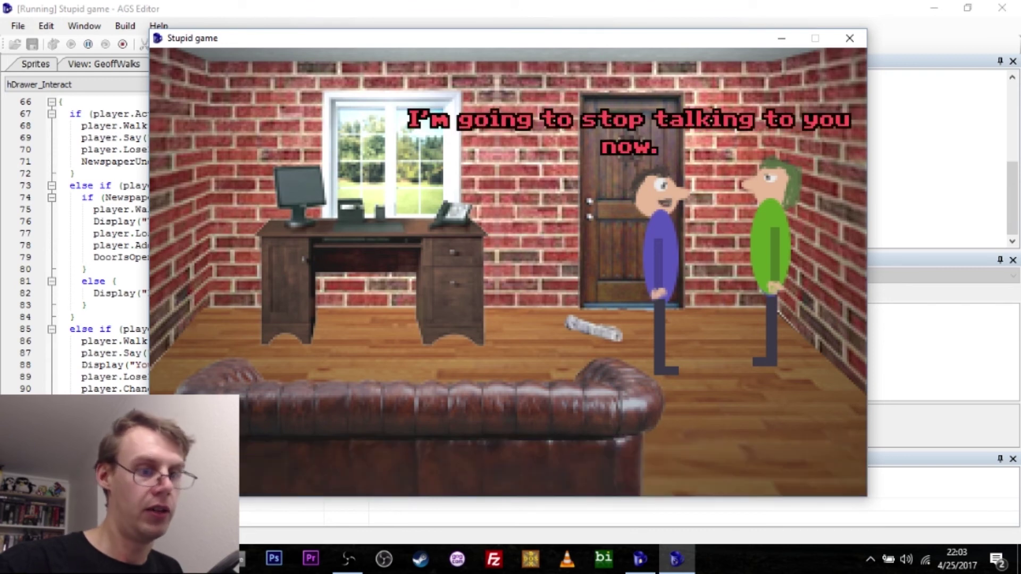
click(524, 378)
key(alt+x)
Open the dDialog1 dialog from the project's dialogs and review the text of its three options
drag(1015, 188, 1014, 110)
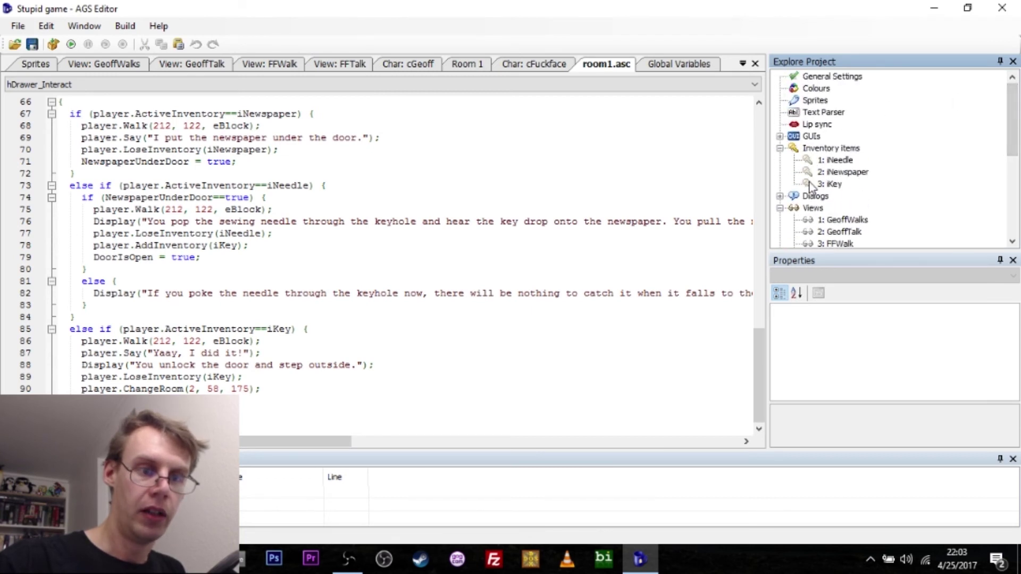
click(780, 197)
double_click(838, 209)
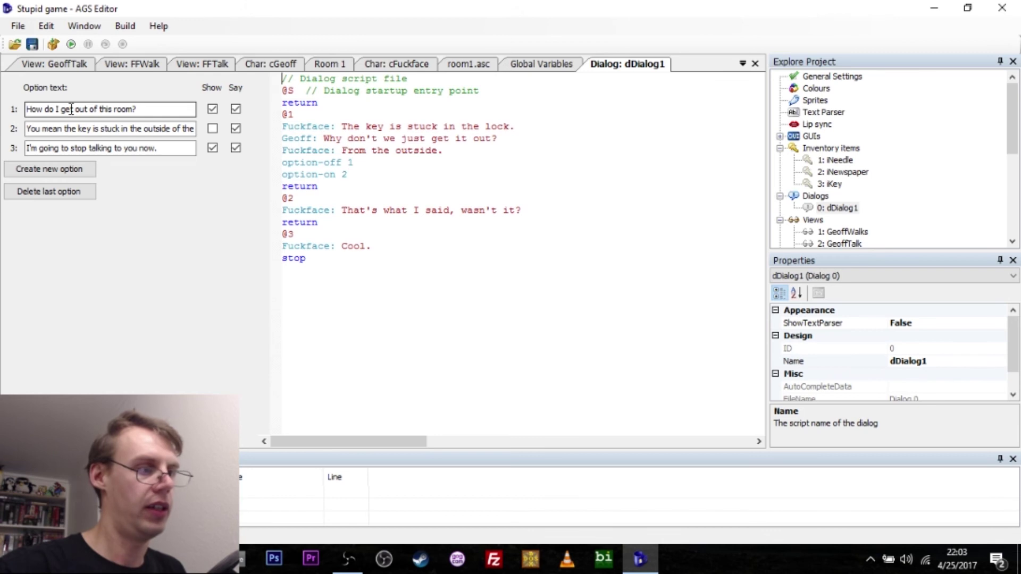
click(132, 109)
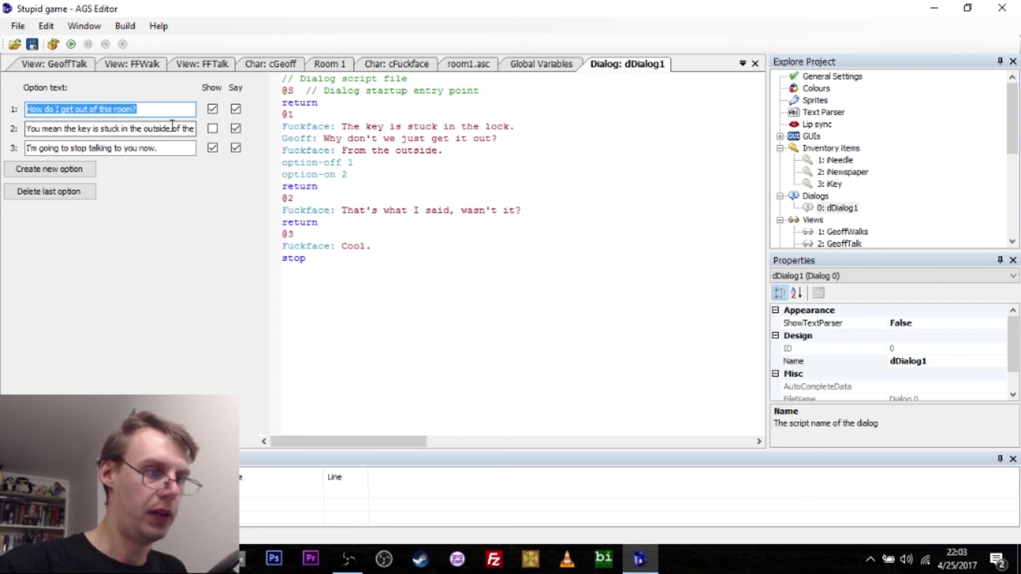
drag(172, 128, 16, 151)
click(178, 145)
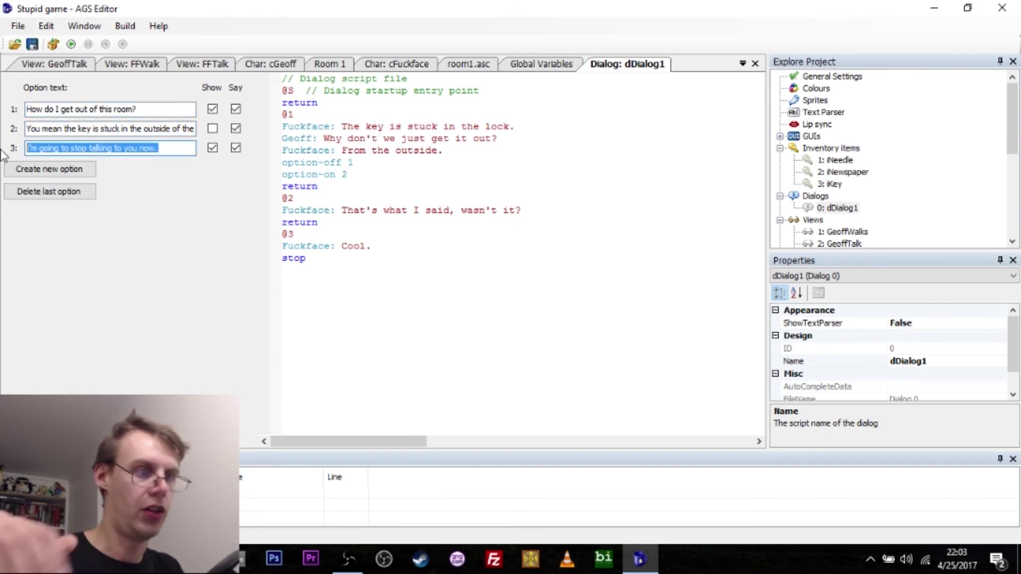
click(159, 111)
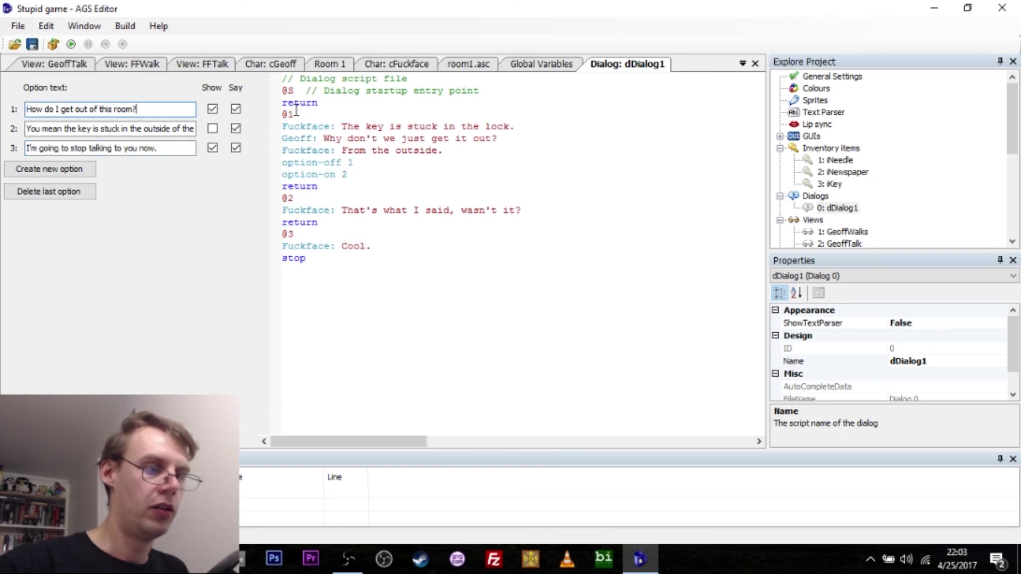
Examine the dialog script's numbered sections, especially how the @1 block through its return corresponds to option 1
drag(296, 111, 460, 280)
click(457, 266)
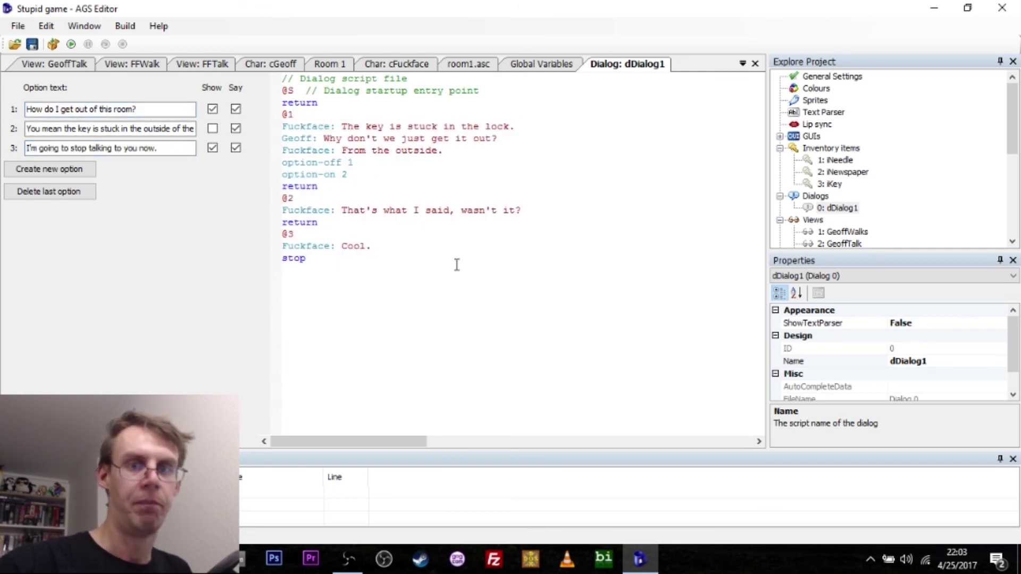
drag(294, 115, 285, 117)
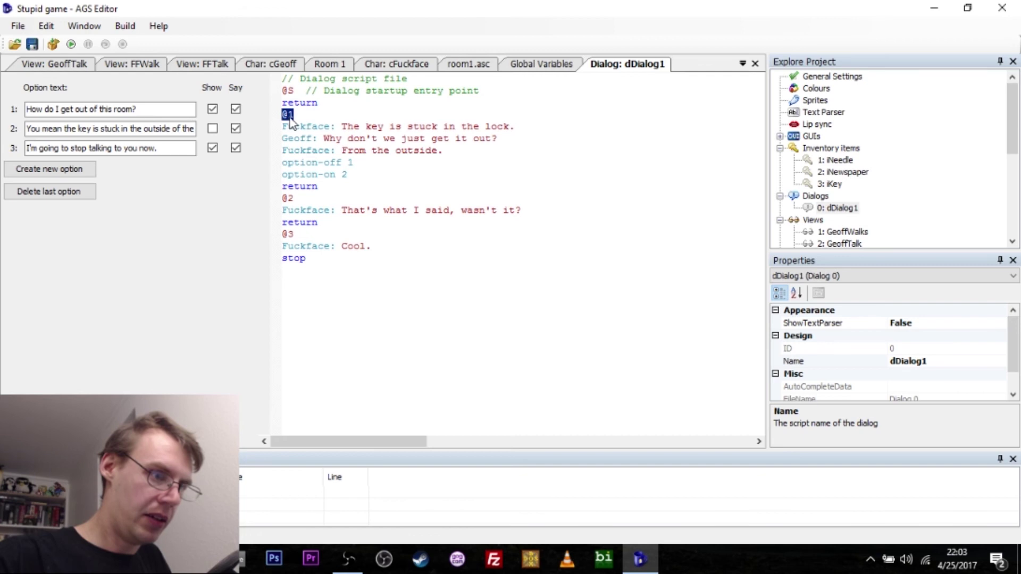
click(293, 126)
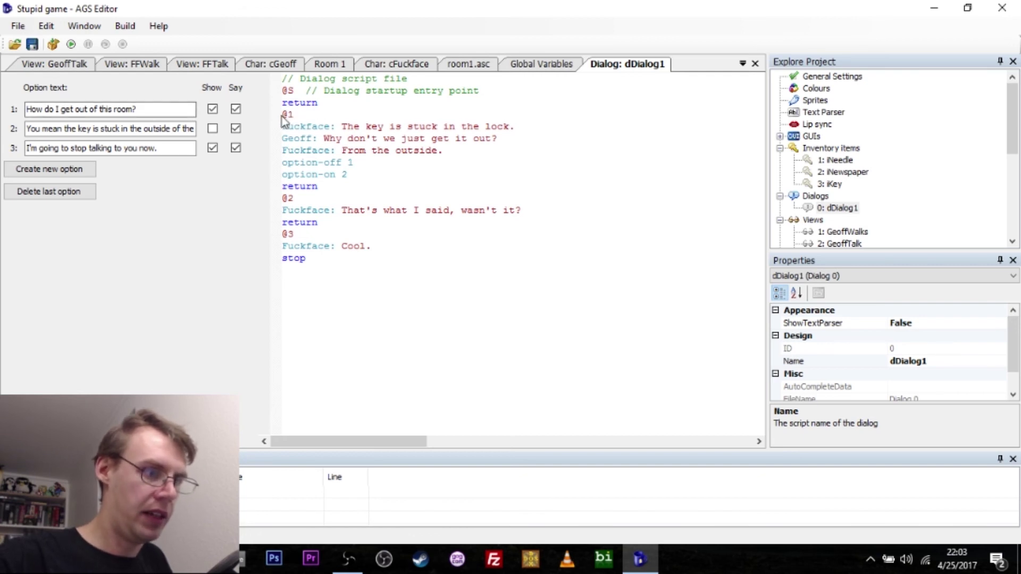
drag(285, 114, 332, 187)
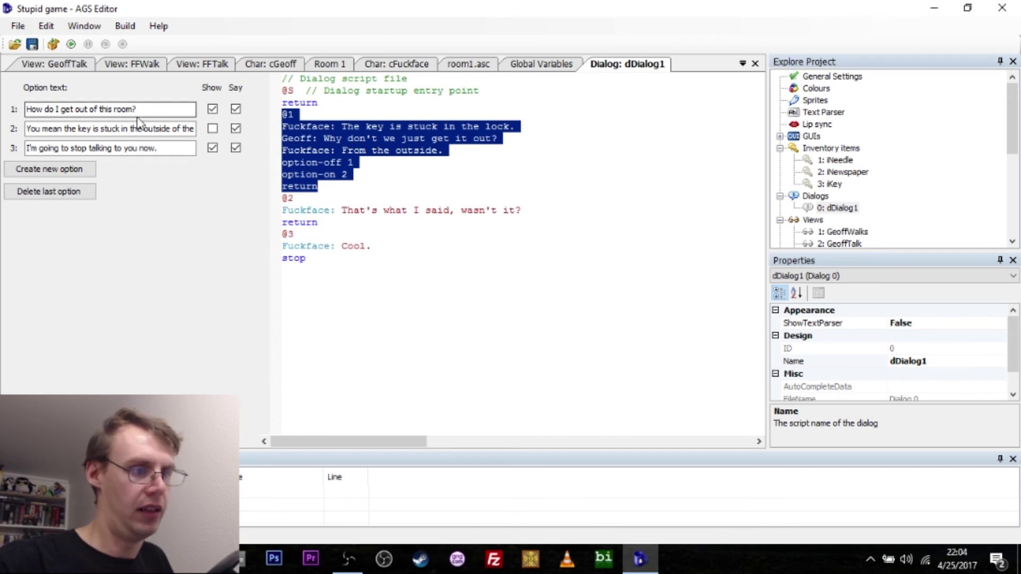
click(346, 150)
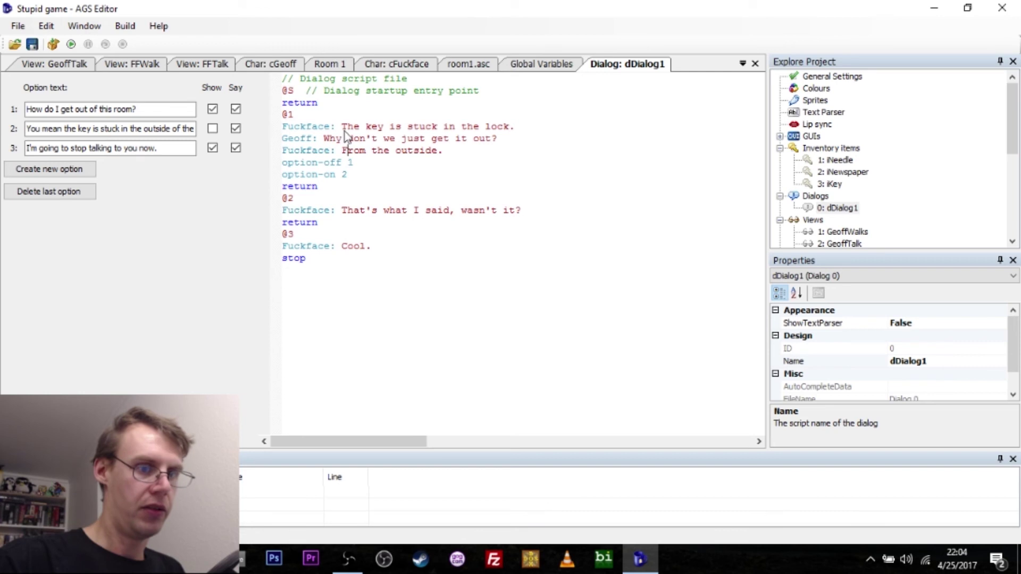
Compare the speaker names in the @1 block with the project's characters, and read each spoken line
drag(1015, 146, 1017, 206)
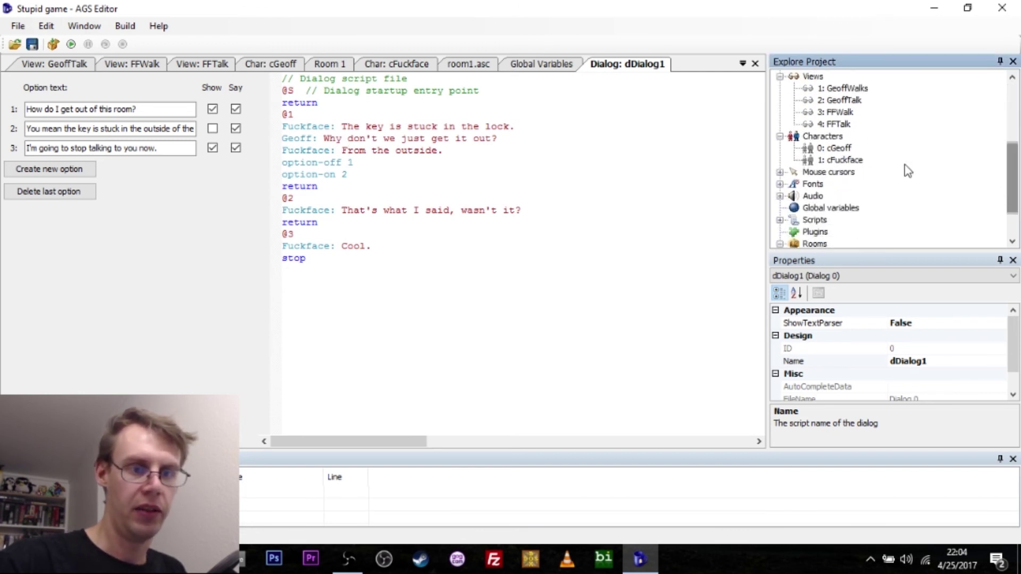
click(823, 138)
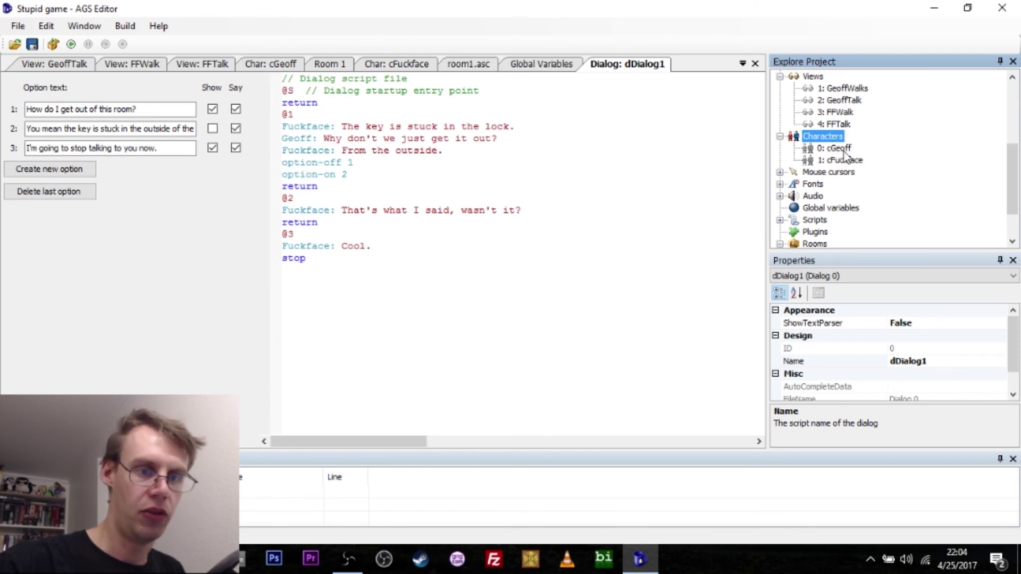
drag(343, 127, 519, 129)
triple_click(285, 139)
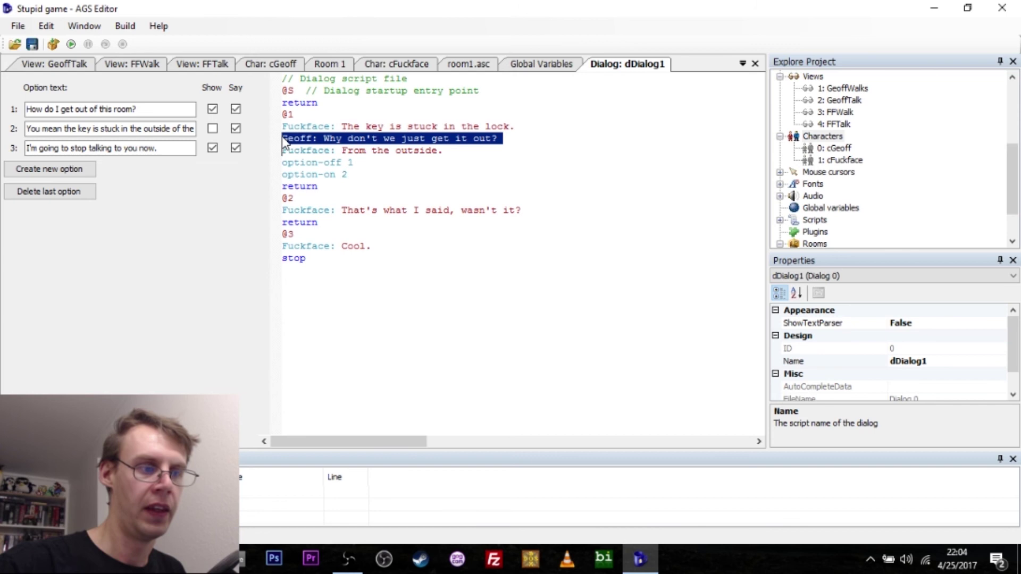
click(322, 140)
drag(323, 139, 455, 140)
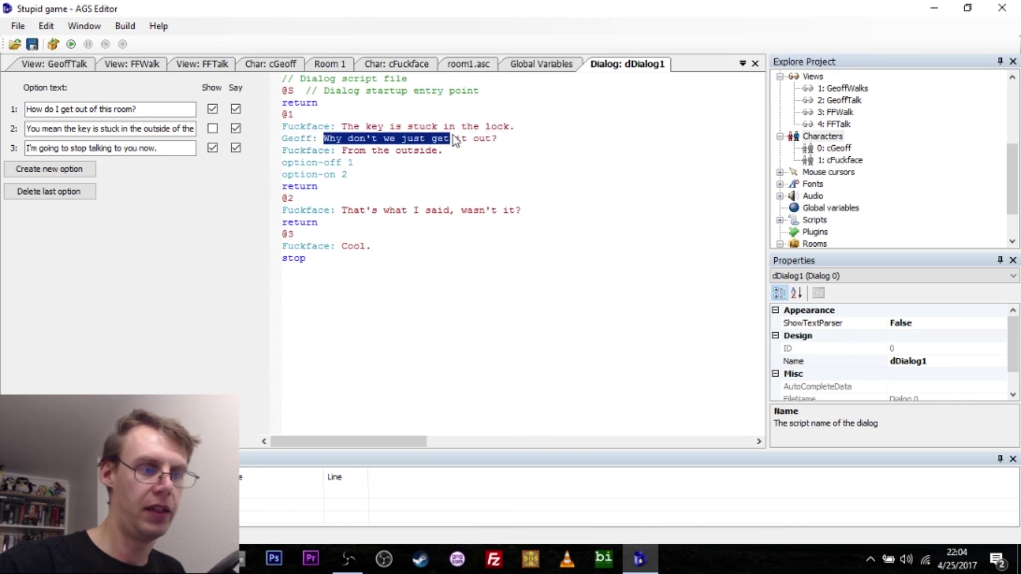
click(435, 152)
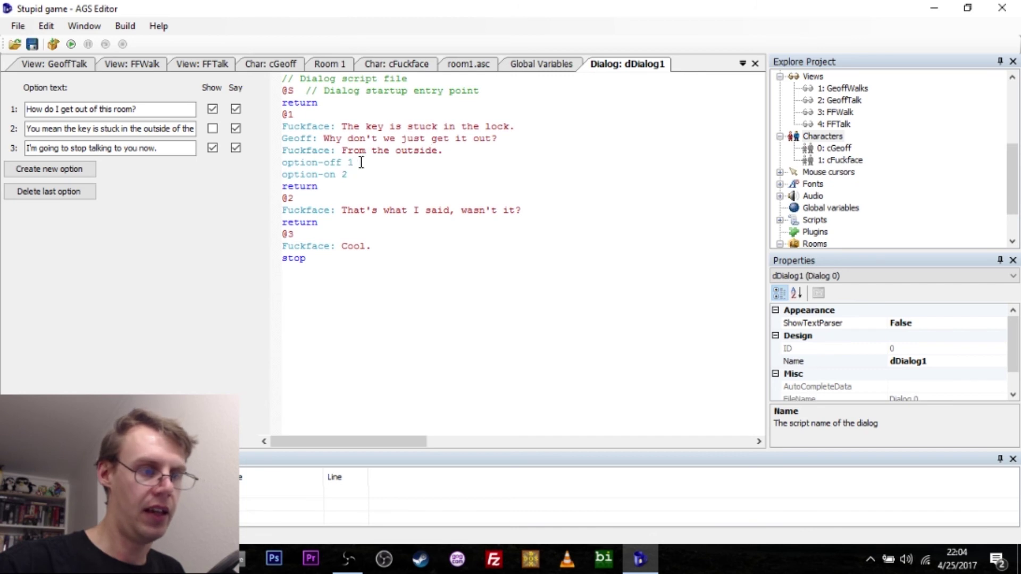
Examine how option-off 1 and option-on 2 in the script relate to the dialog options' Show and Say settings
drag(361, 162, 273, 170)
drag(350, 174, 254, 164)
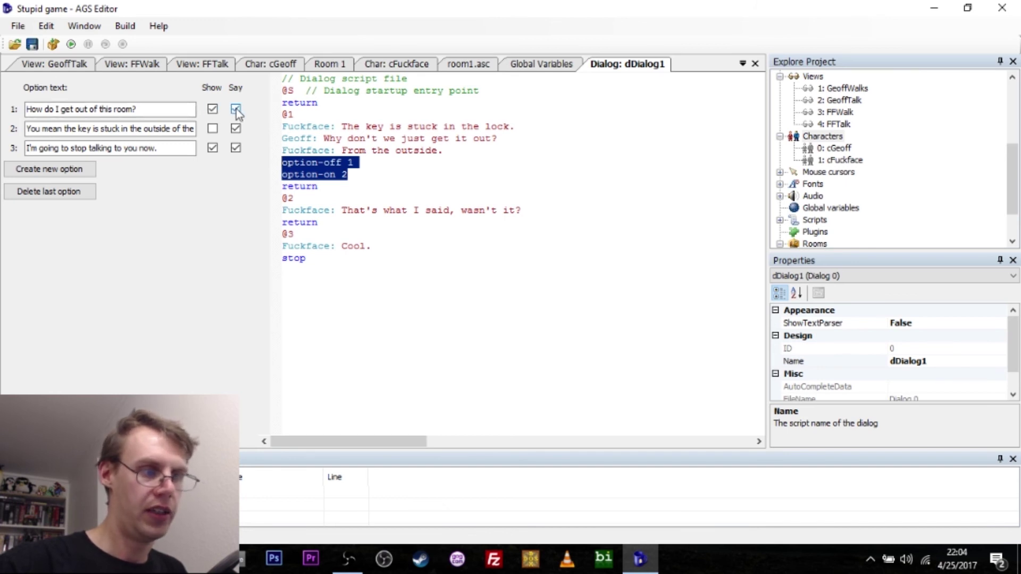
click(236, 147)
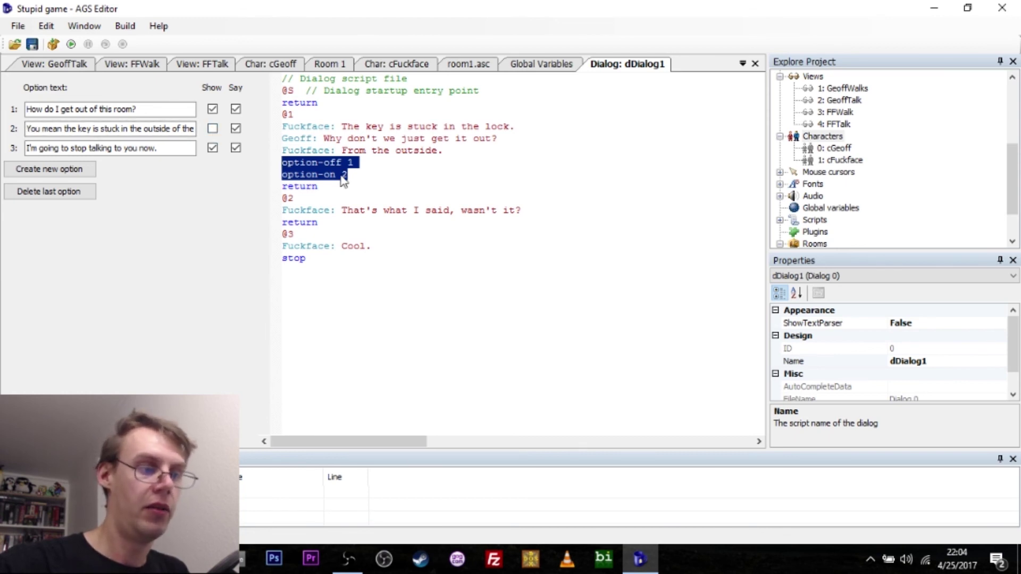
drag(348, 176, 270, 183)
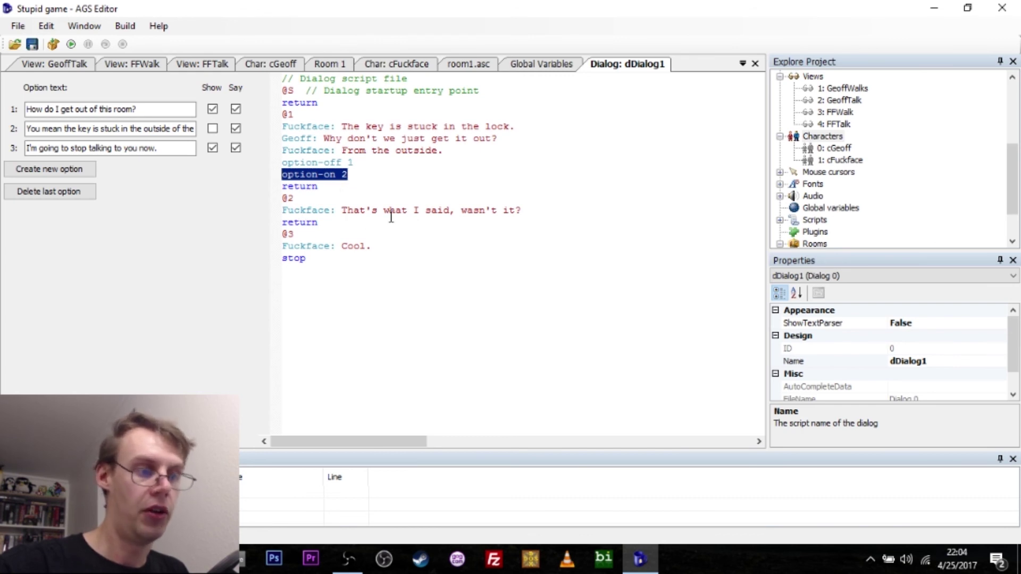
drag(81, 130, 171, 129)
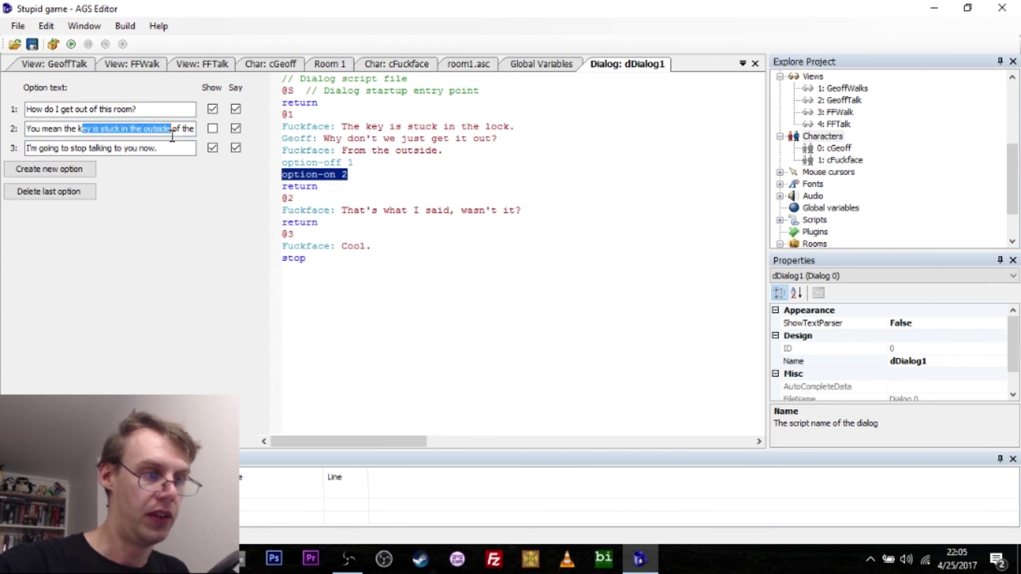
click(213, 129)
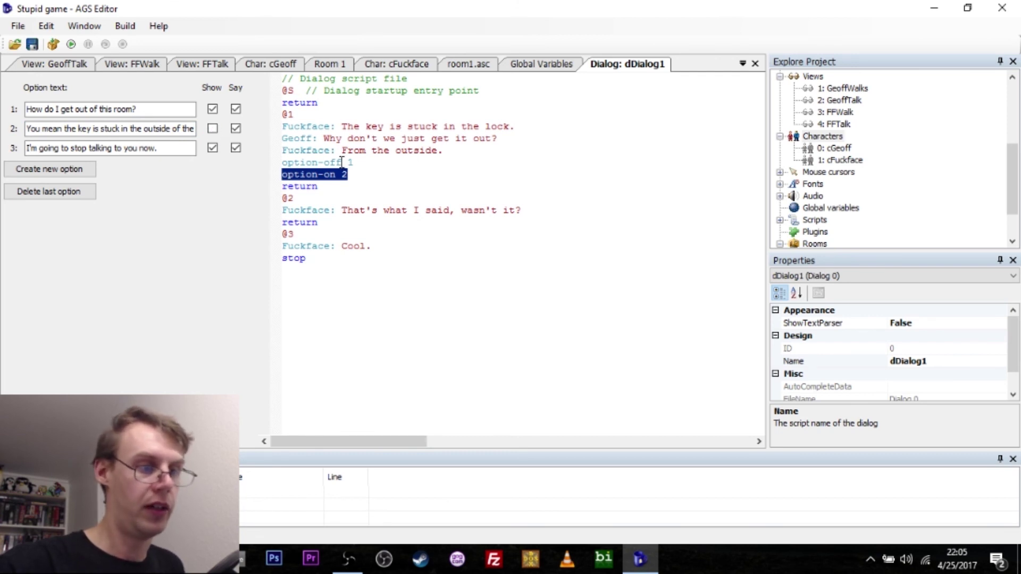
drag(364, 163, 267, 171)
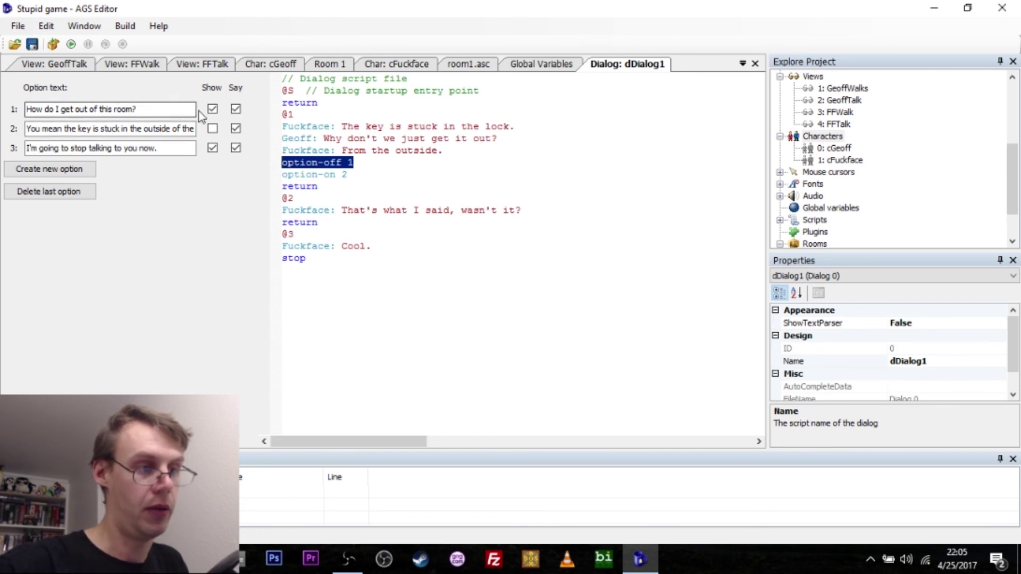
click(212, 109)
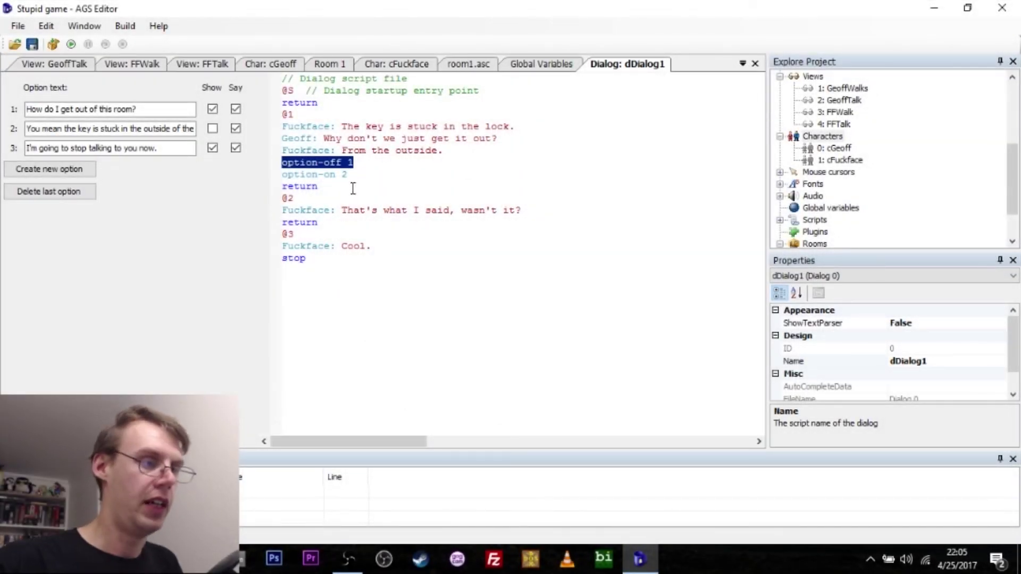
Run the game for a playtest, search the desk drawer and pick up the newspaper from the floor
key(F5)
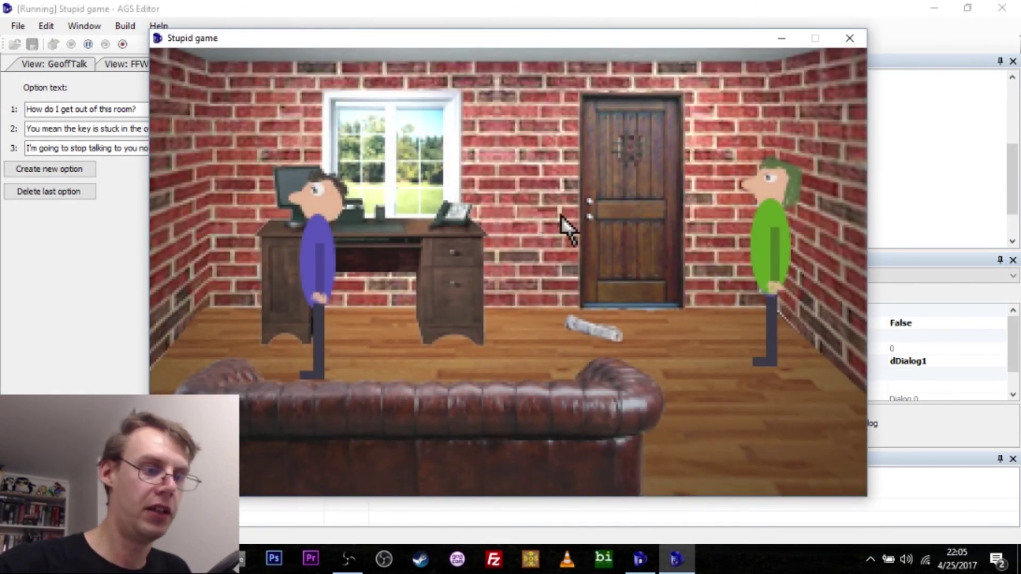
click(455, 257)
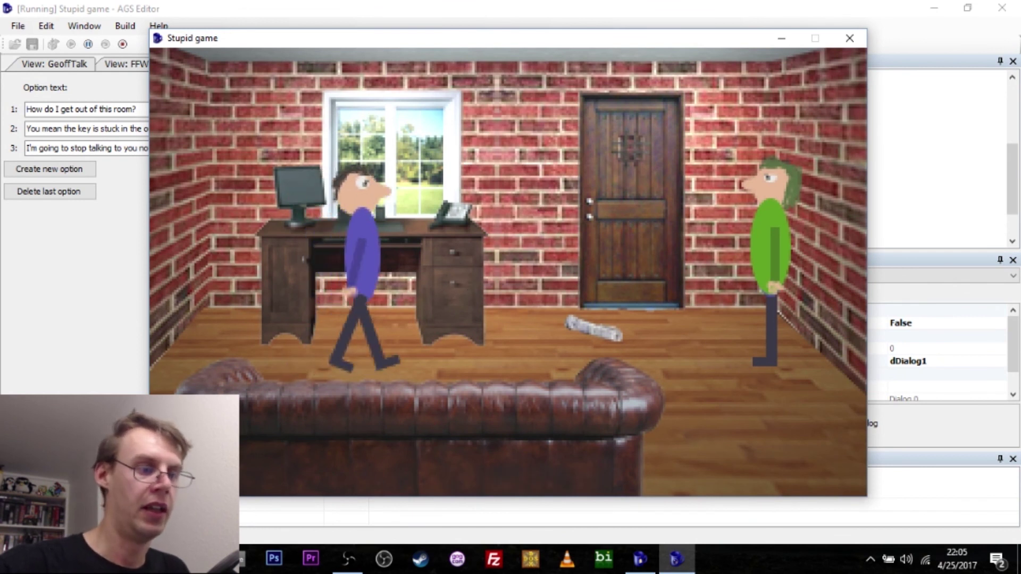
click(566, 362)
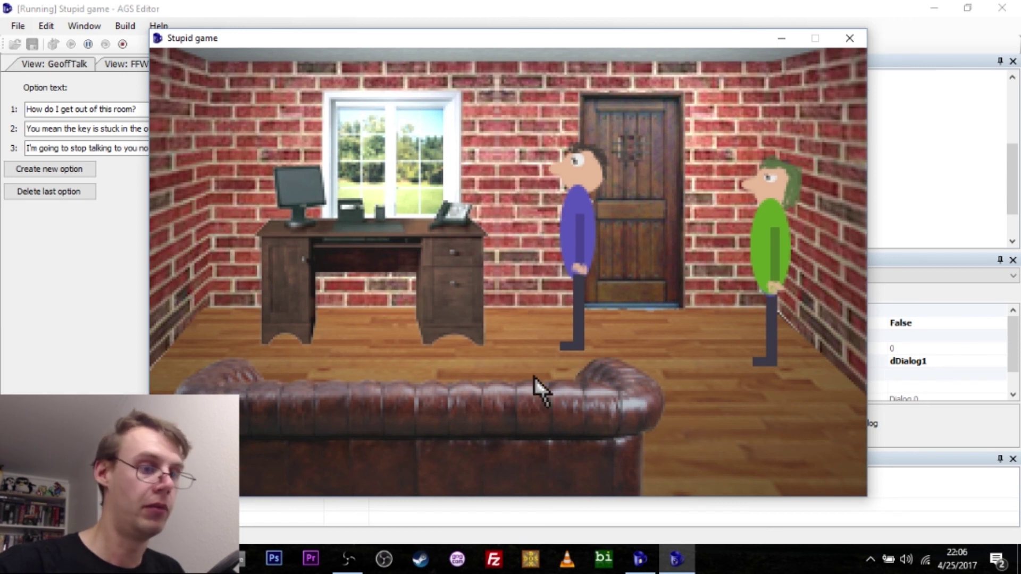
Use the sewing needle on the door's keyhole to retrieve the key, and dismiss the story messages
click(570, 225)
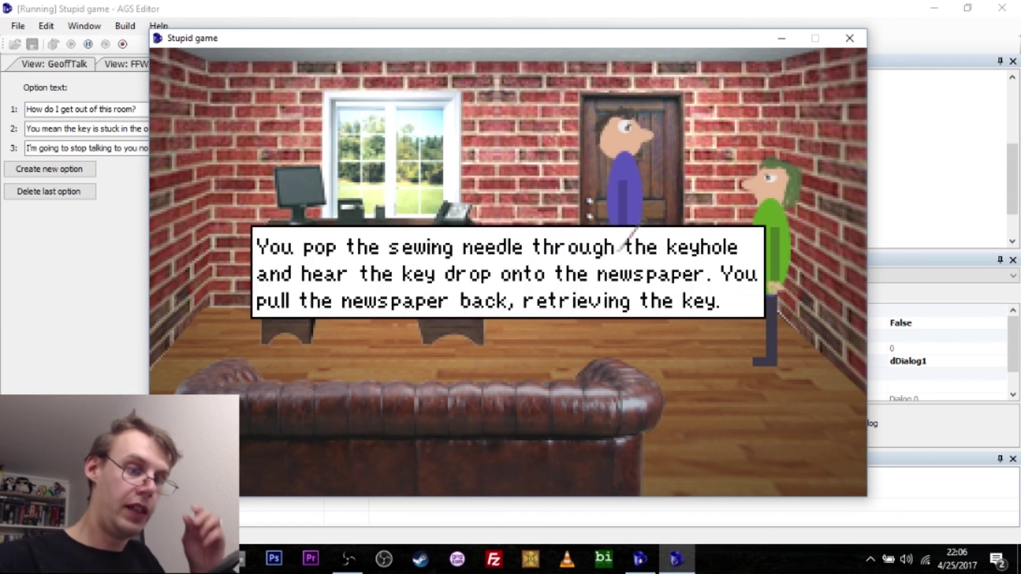
click(630, 235)
click(665, 239)
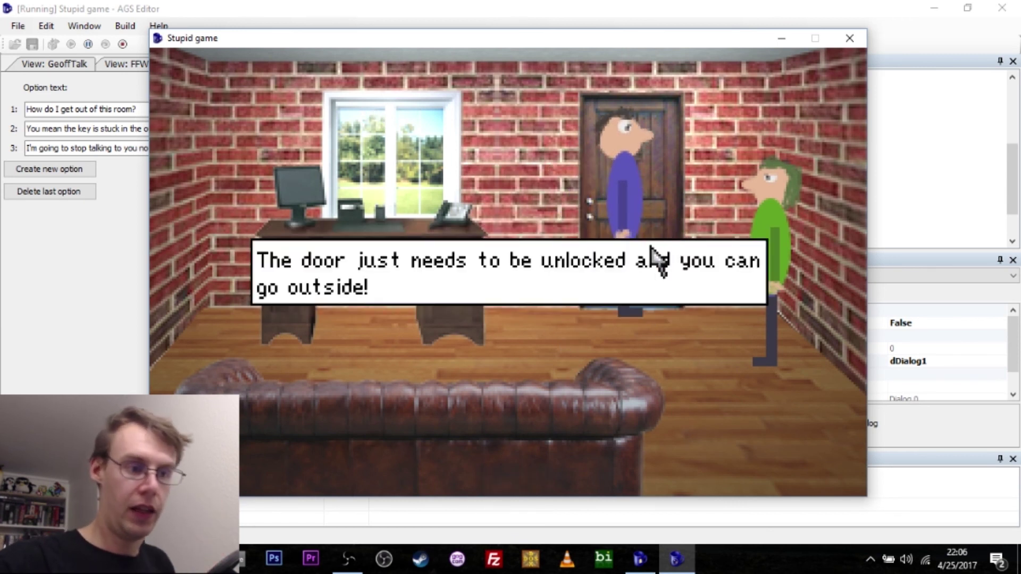
click(651, 247)
Use the key on the door to take the player character outside, and close the running game
mouse_move(319, 79)
click(207, 74)
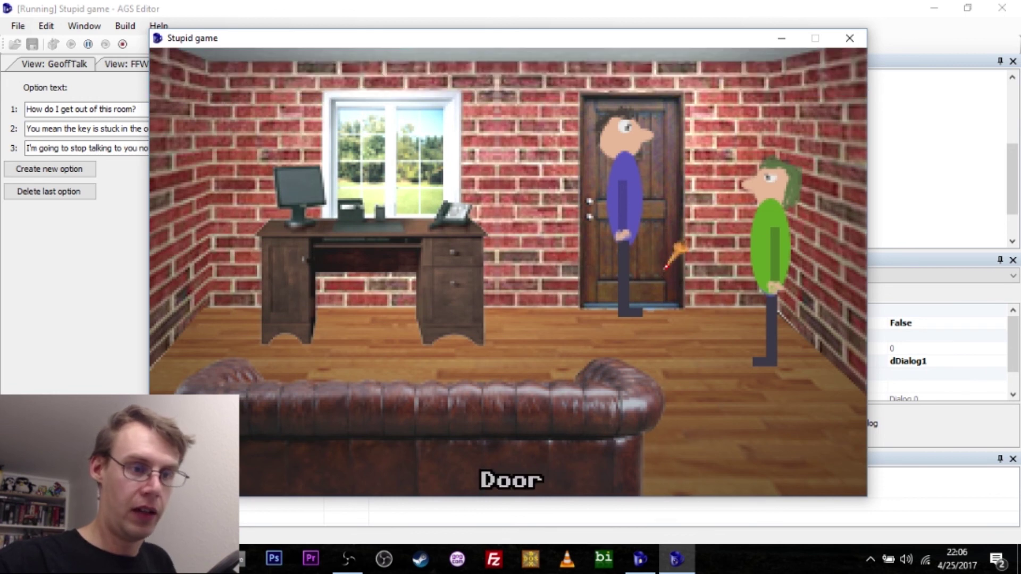
click(815, 429)
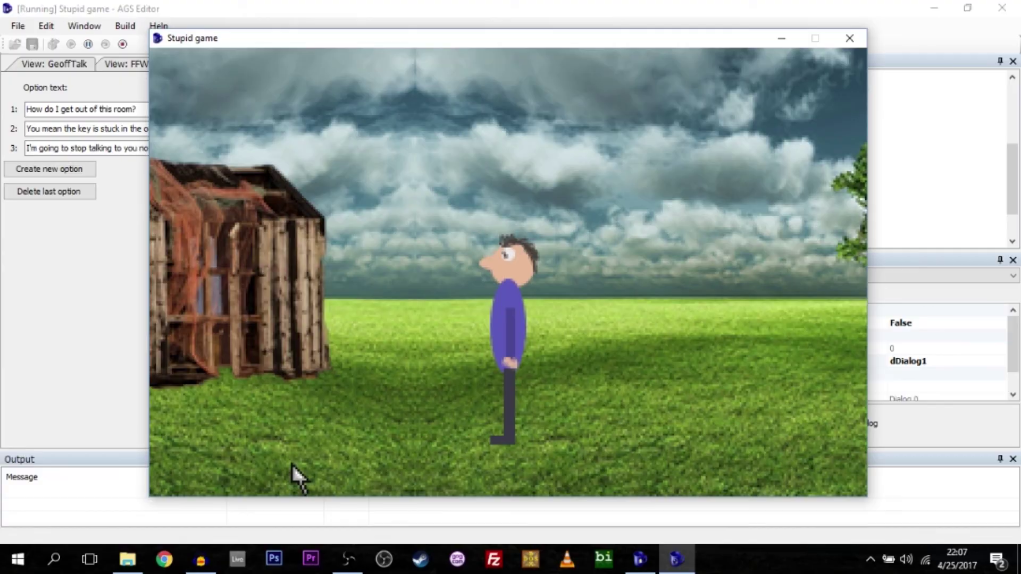
mouse_move(576, 54)
click(857, 43)
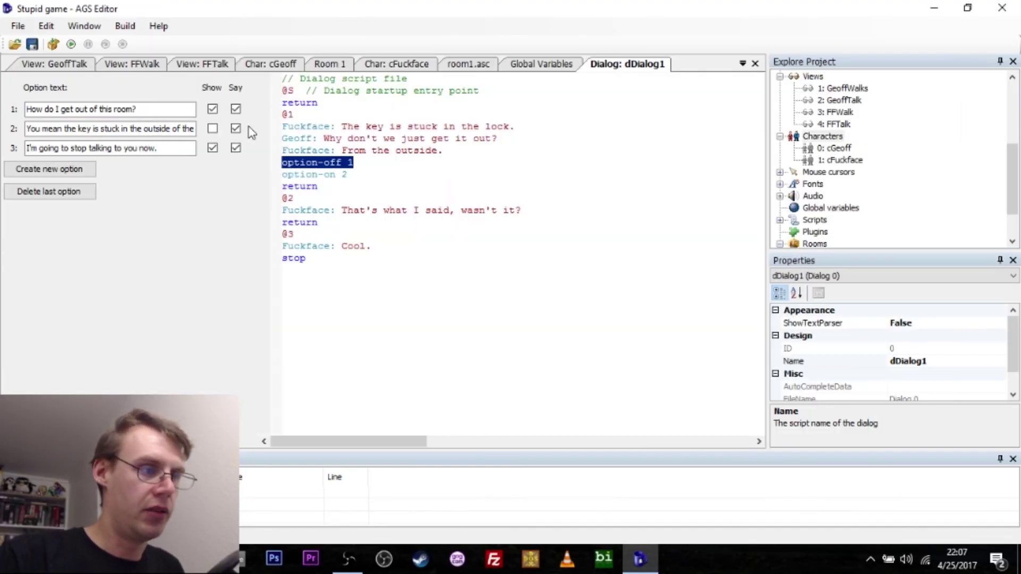
Review the door's inventory-use code in room1.asc and look up the LoseInventory function in the help manual
click(273, 64)
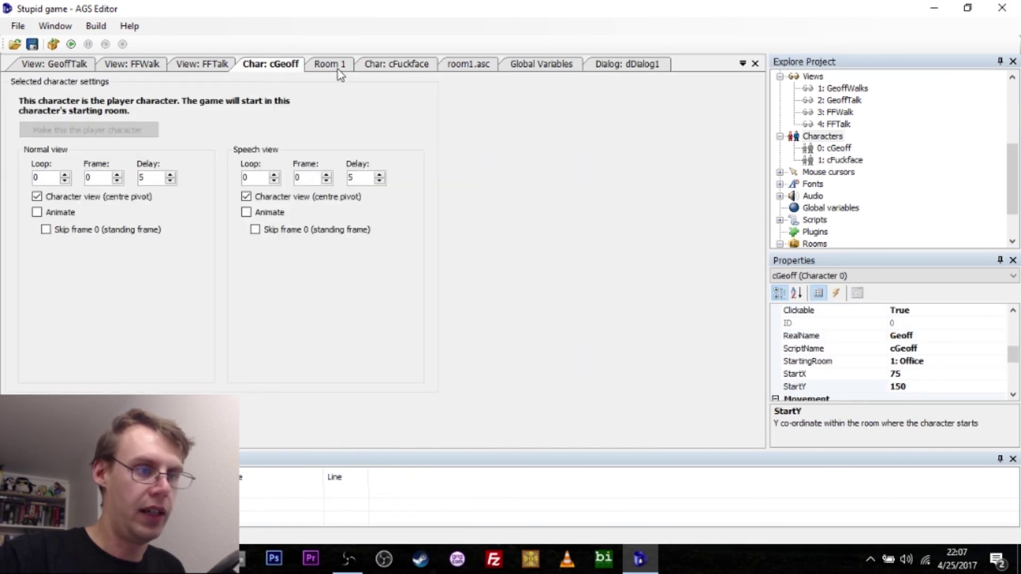
click(489, 68)
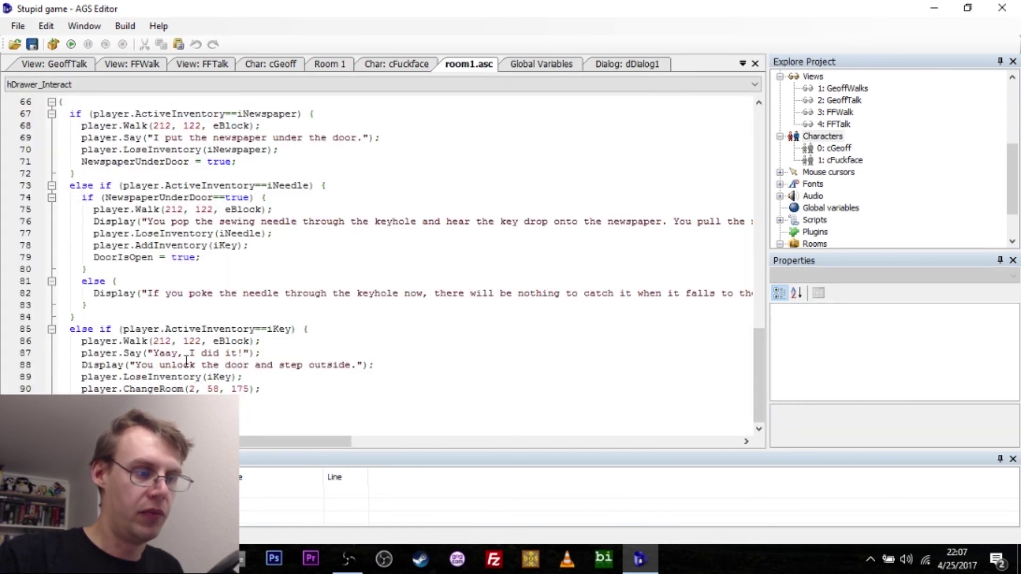
mouse_move(135, 345)
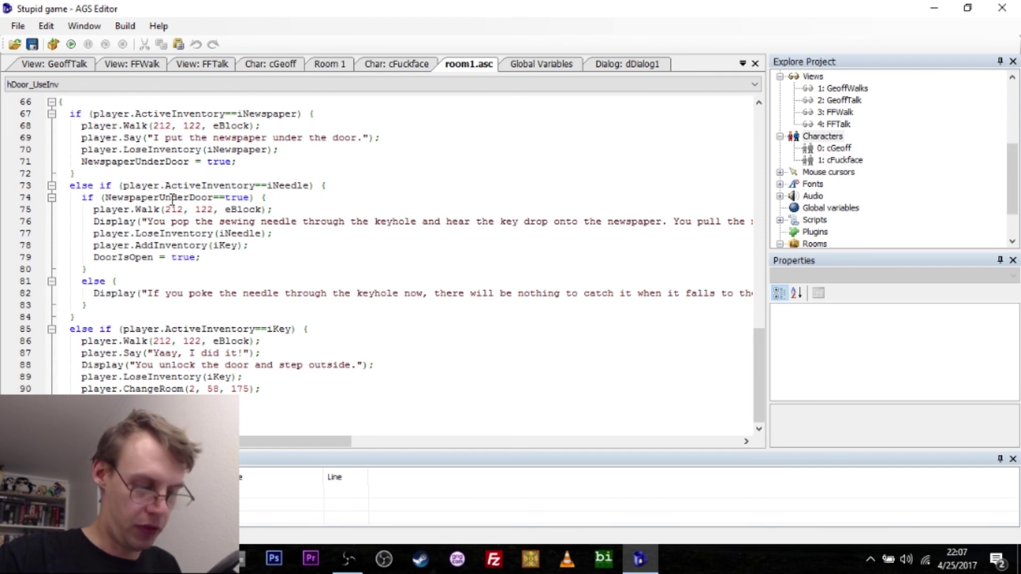
key(F1)
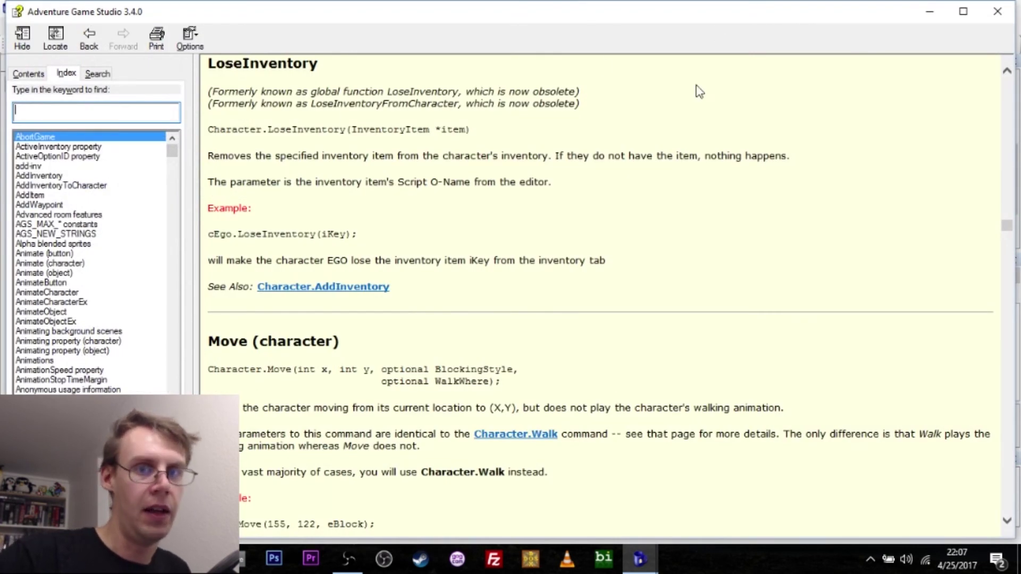